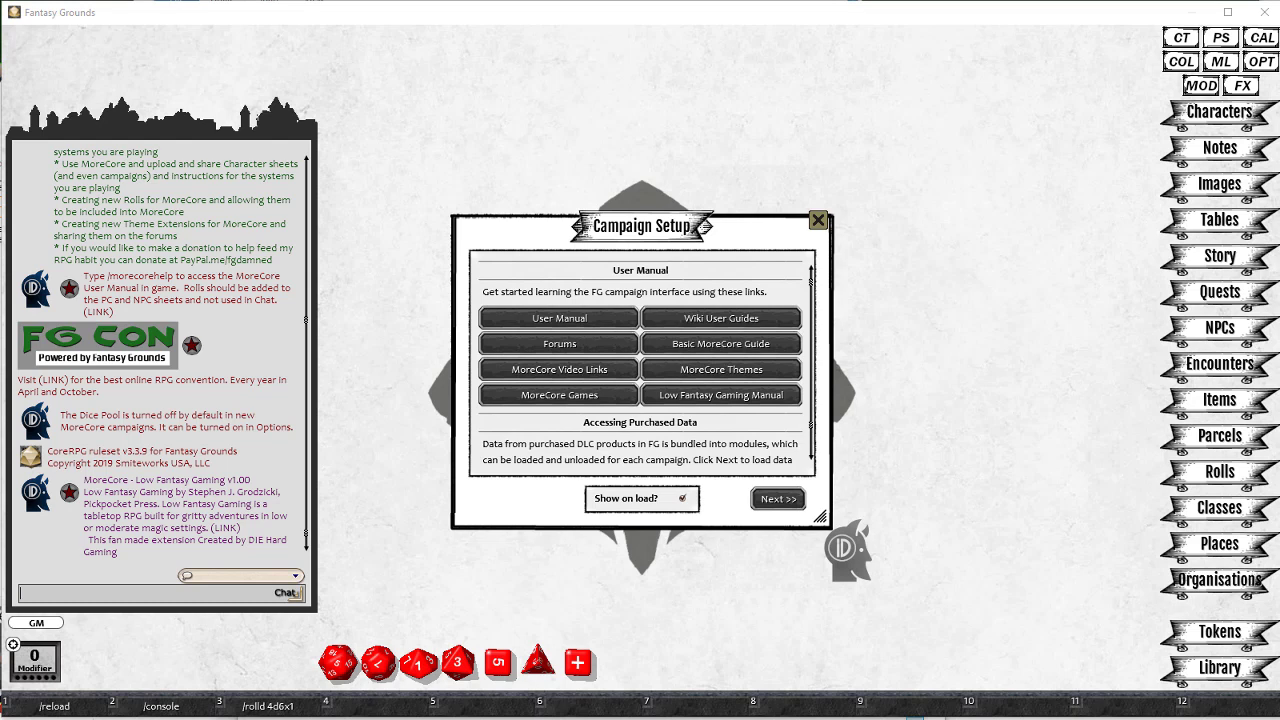
- Open the existing Magic User character's sheet and set its portrait to female3.png
click(817, 220)
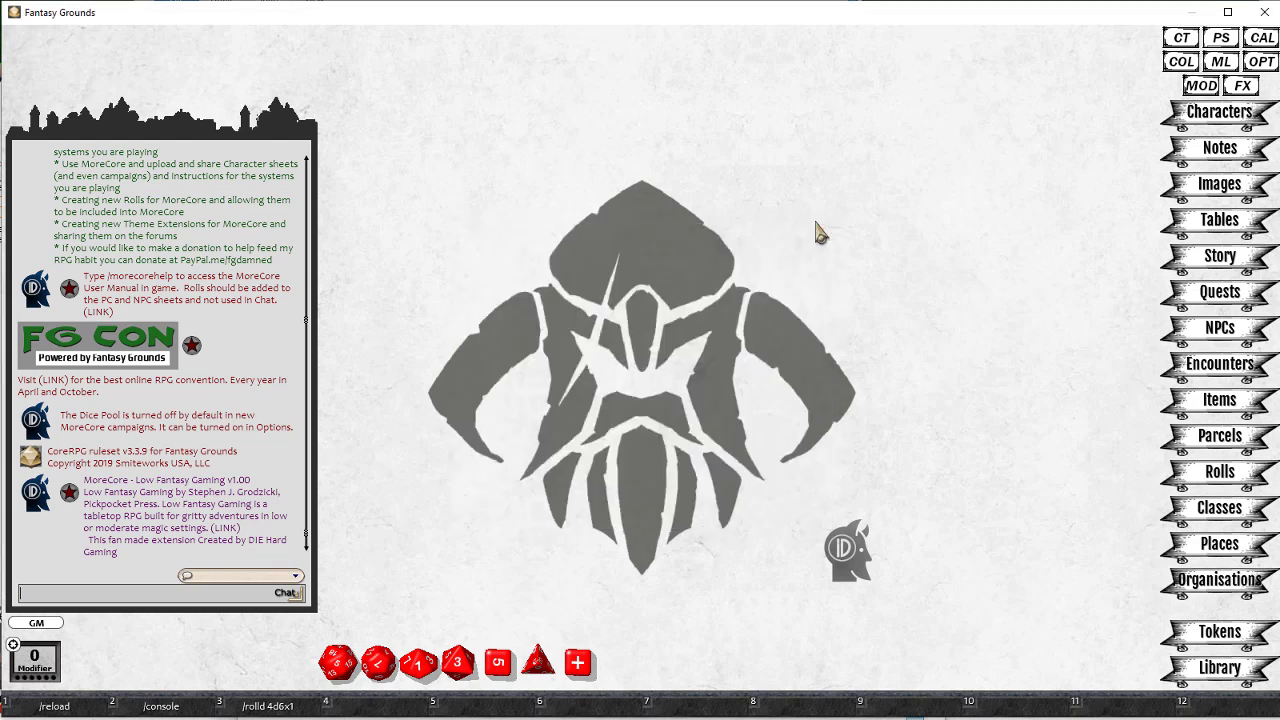
click(1195, 112)
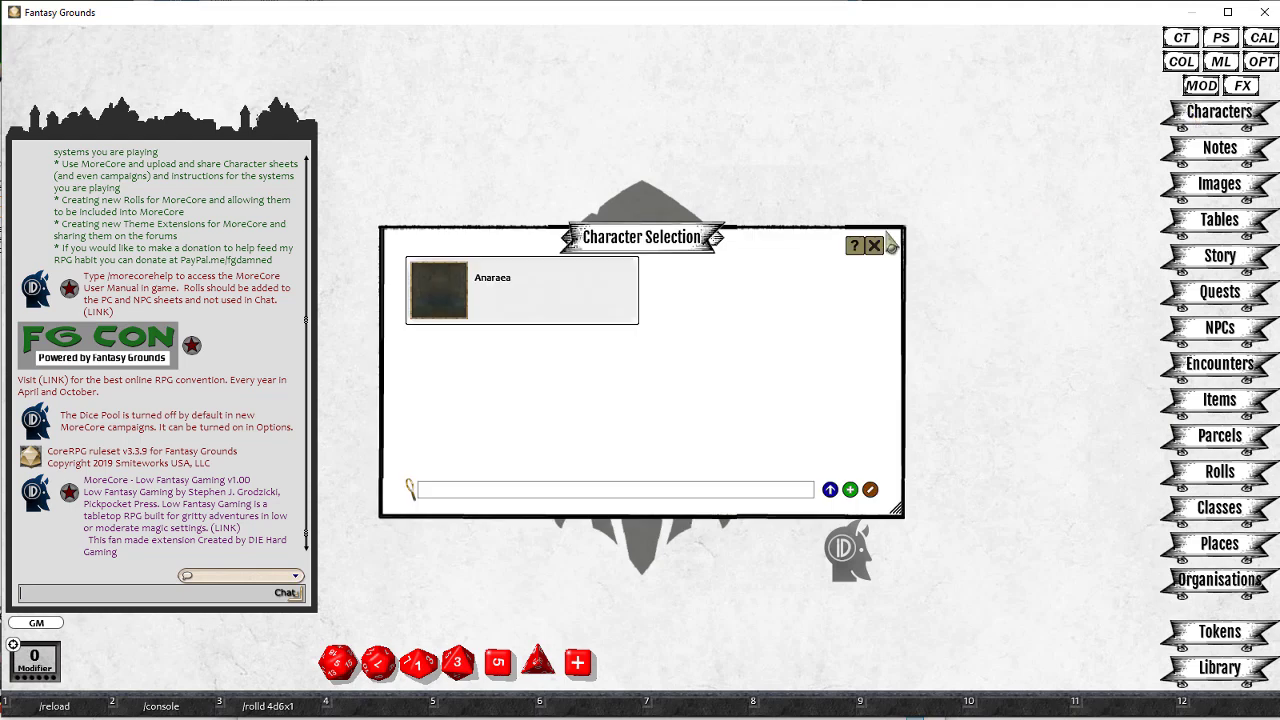
click(433, 297)
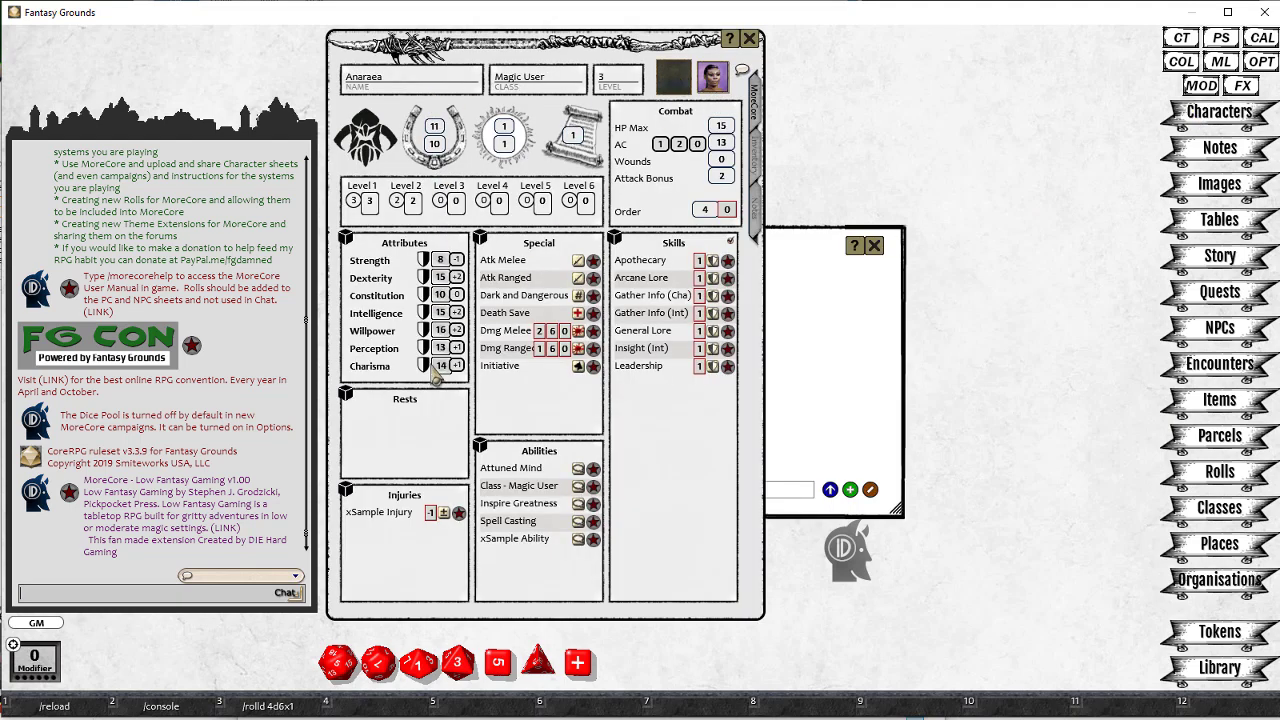
scroll(490, 345, down, 8)
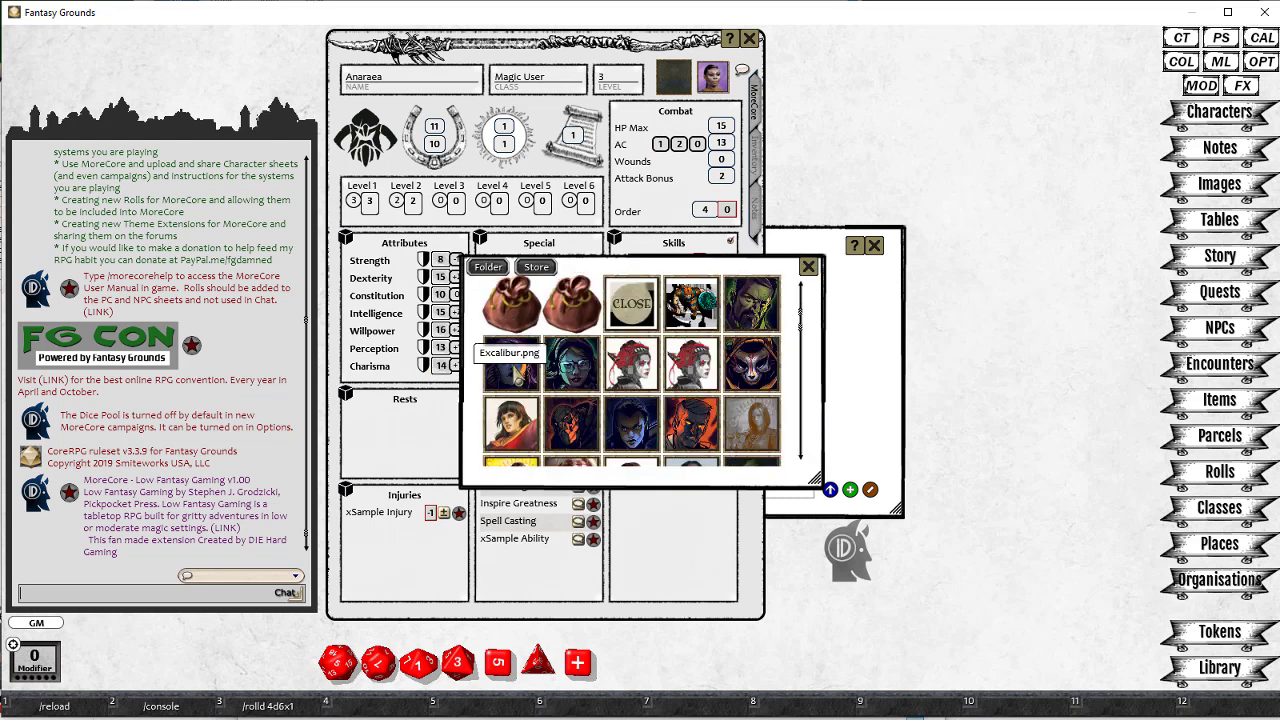
scroll(510, 395, down, 8)
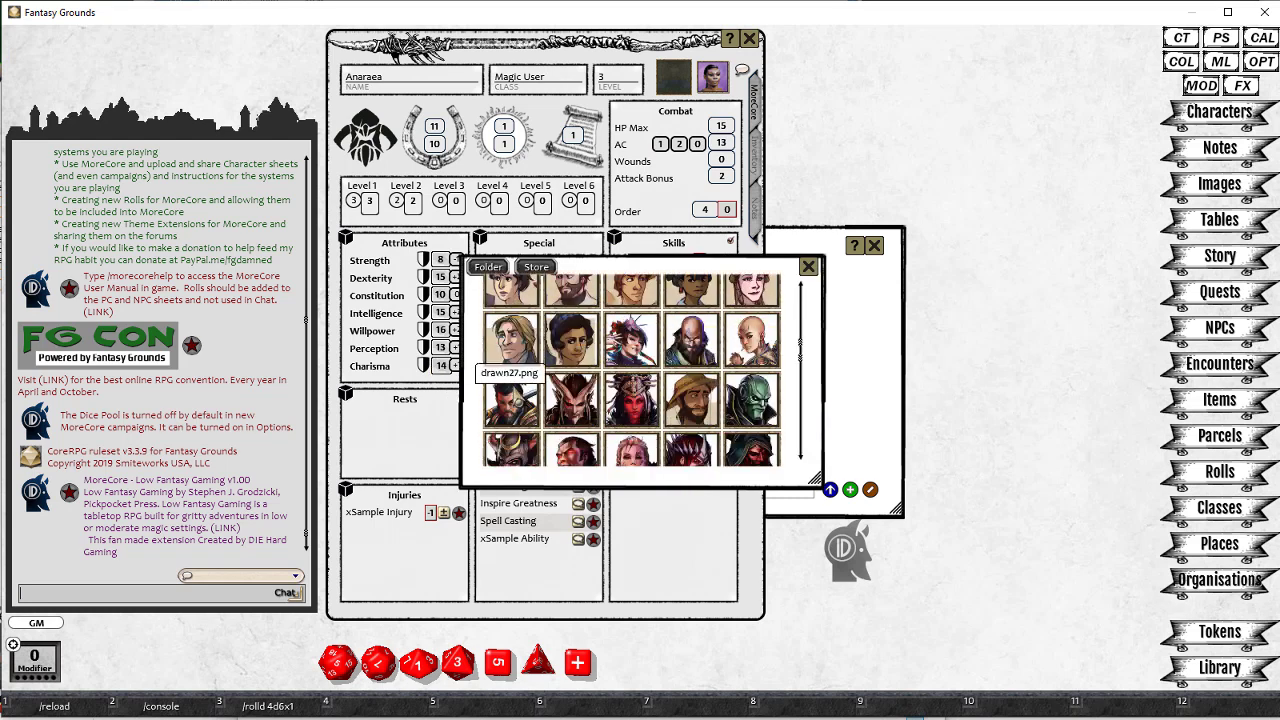
scroll(508, 395, down, 6)
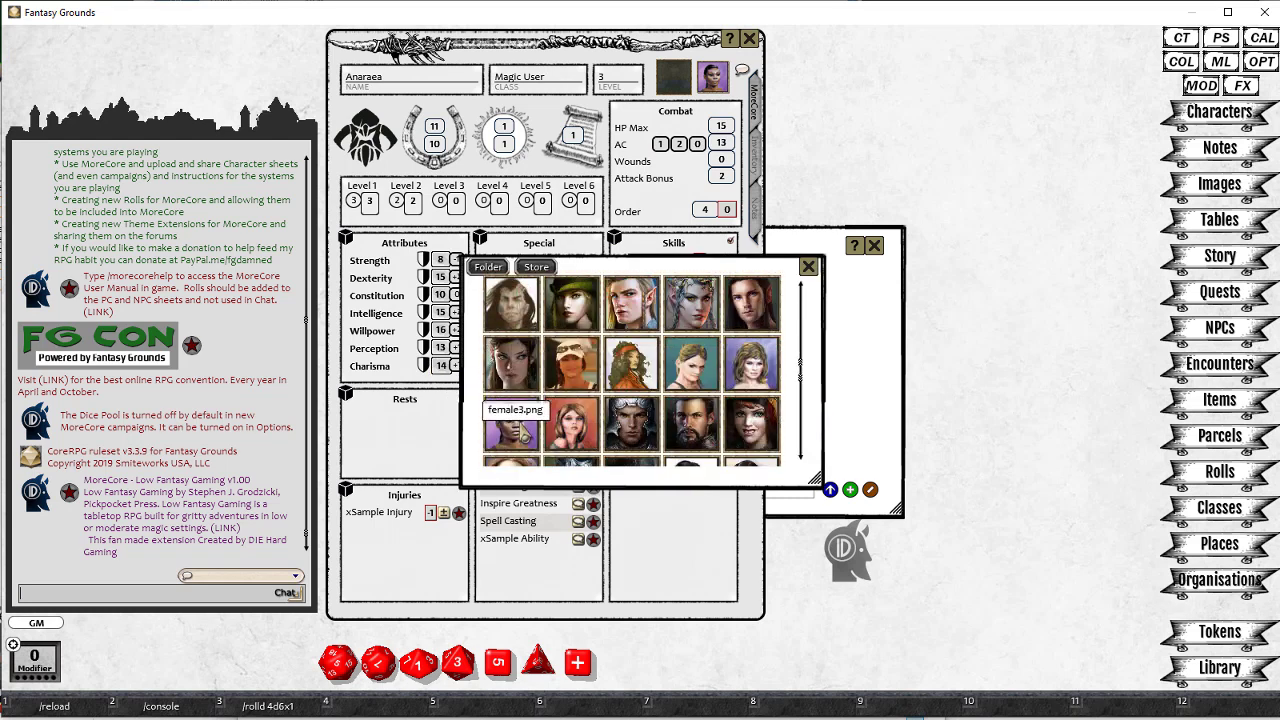
click(508, 395)
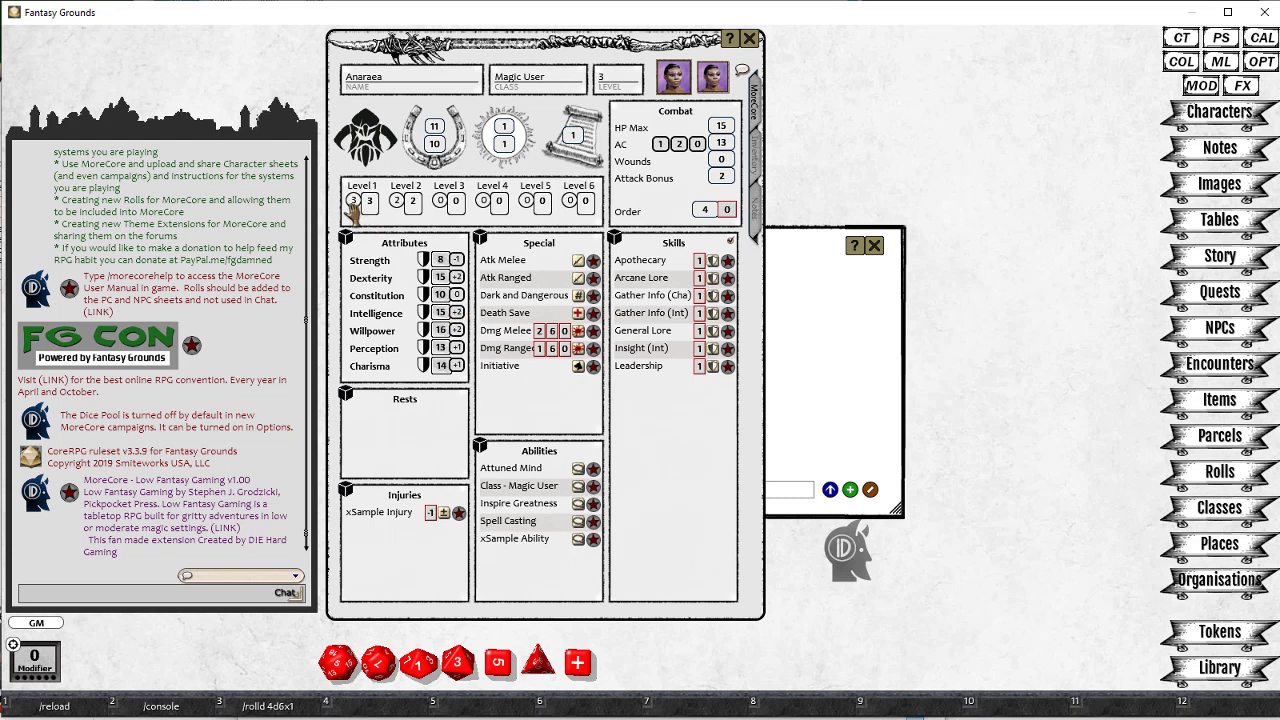
- Read the level progression and spells-cast-per-day tables in the character's Class - Magic User ability
click(592, 487)
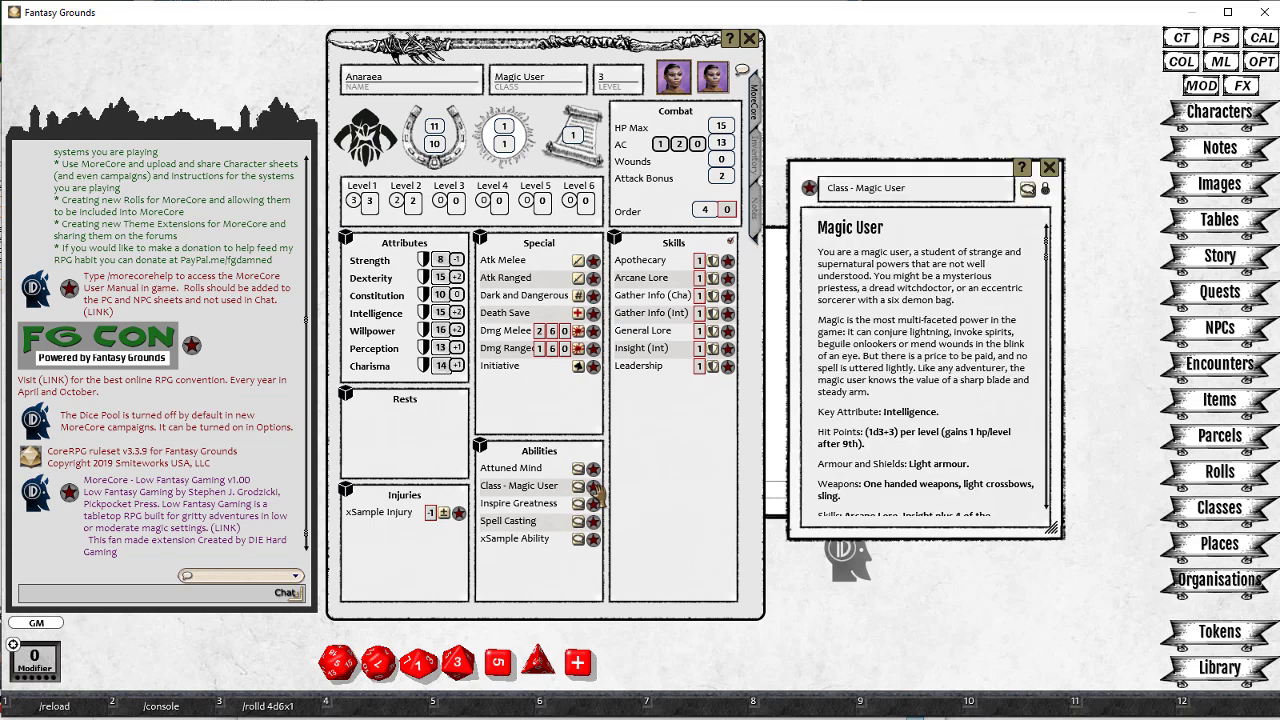
scroll(952, 370, down, 10)
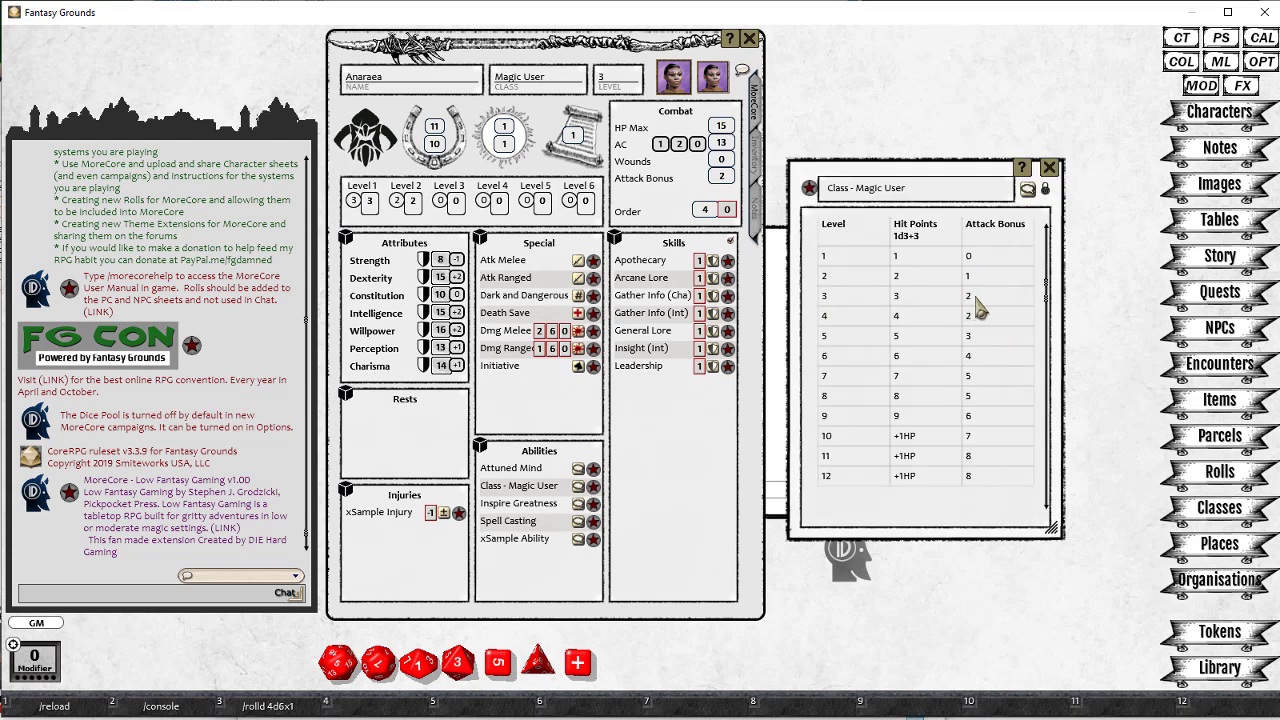
scroll(903, 335, down, 2)
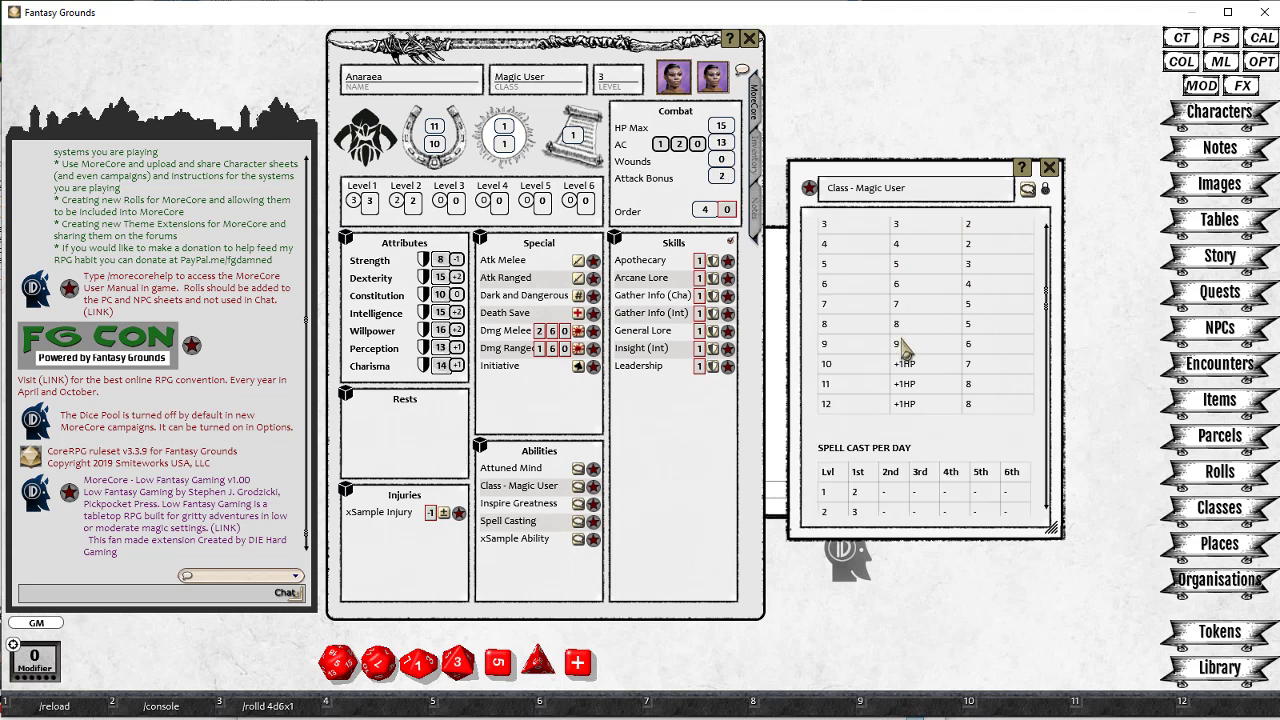
scroll(903, 345, down, 5)
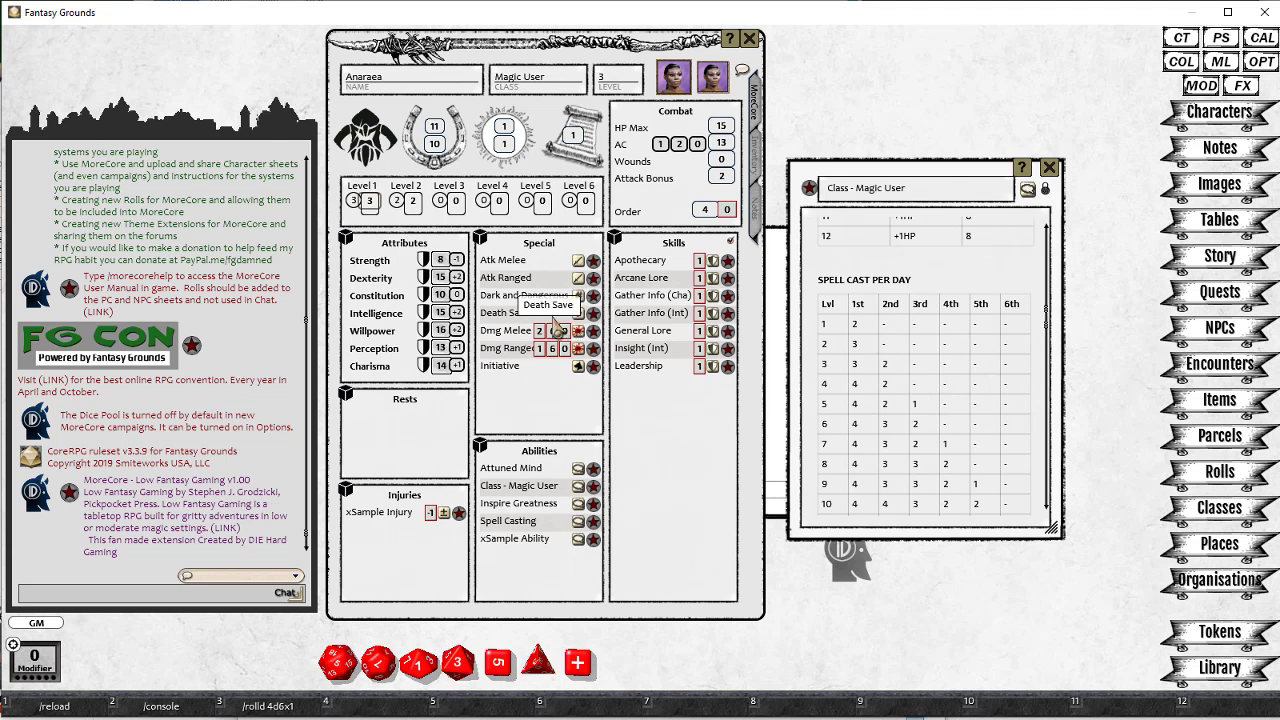
- Show the character's inventory and spells page and filter the campaign's Rolls list to the Spells Level 1 group
click(757, 168)
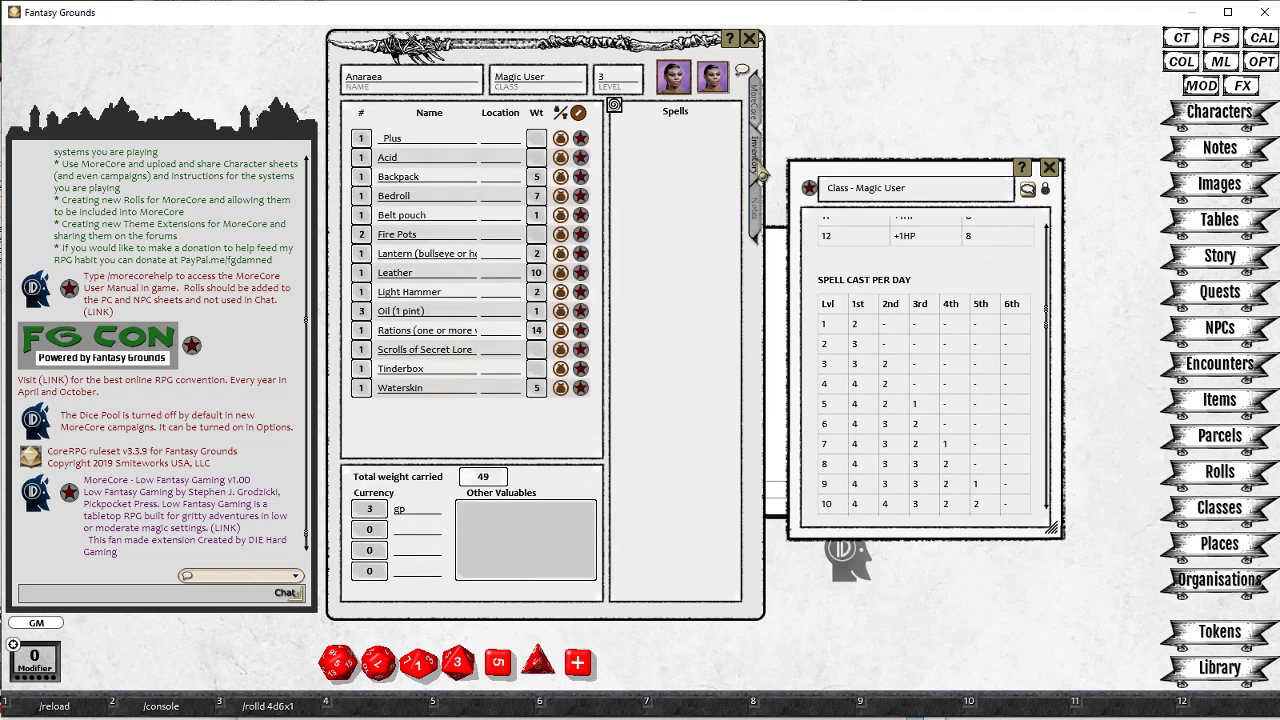
click(1049, 167)
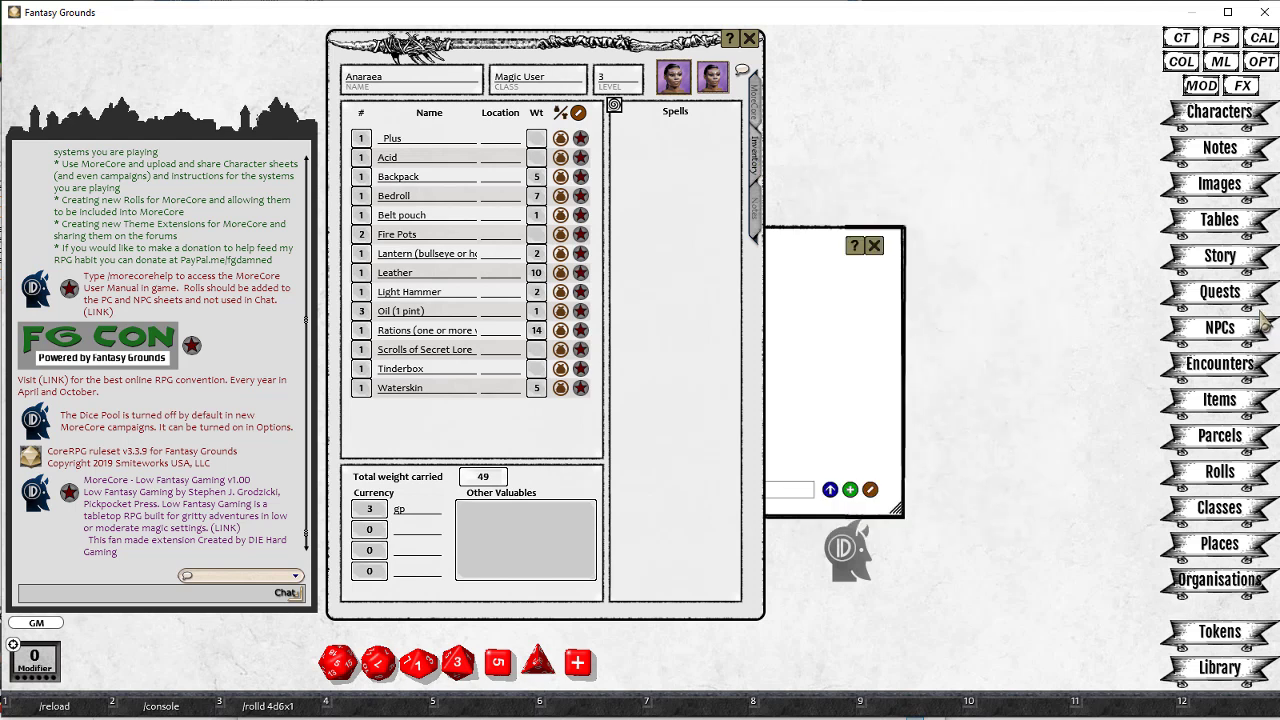
click(1230, 478)
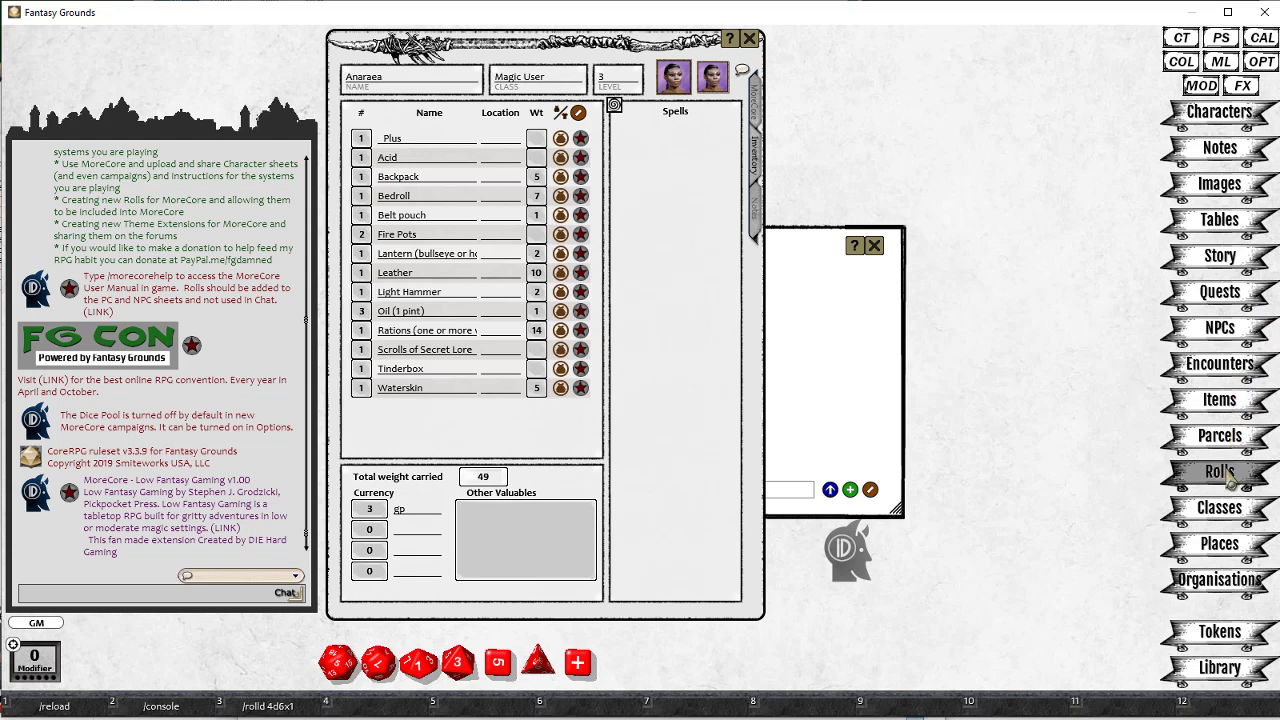
click(1042, 118)
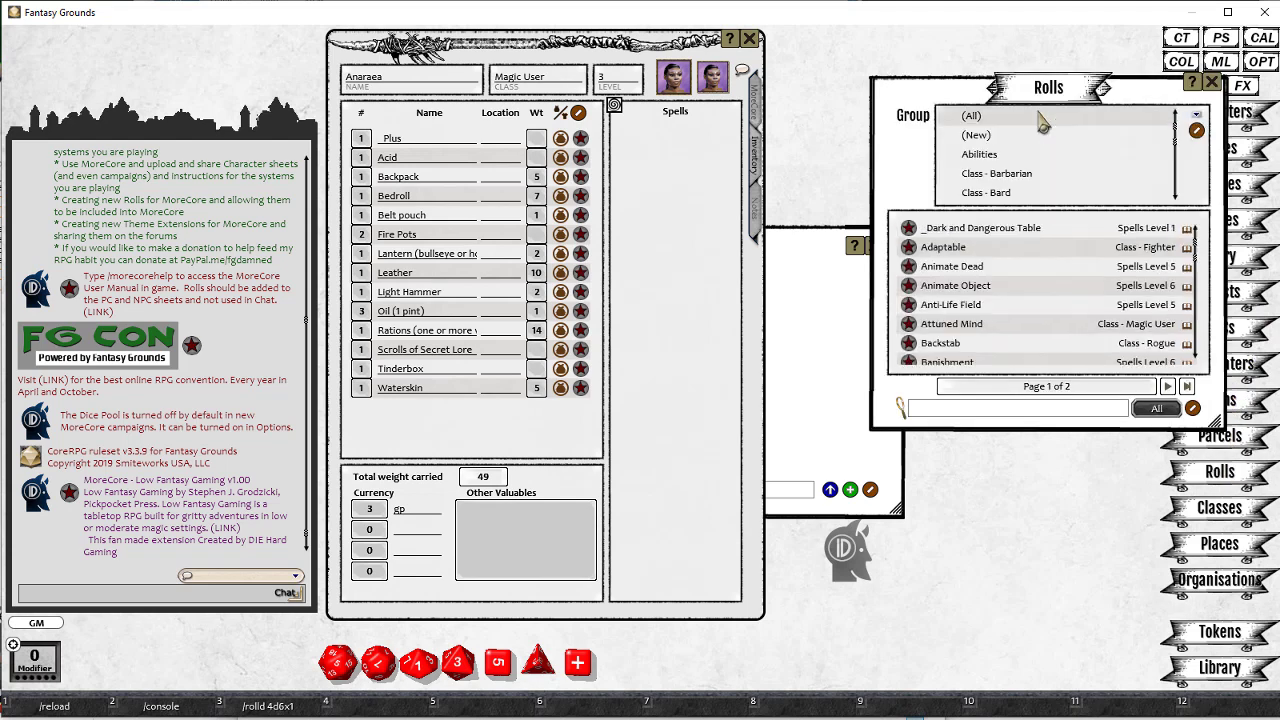
scroll(1020, 170, down, 5)
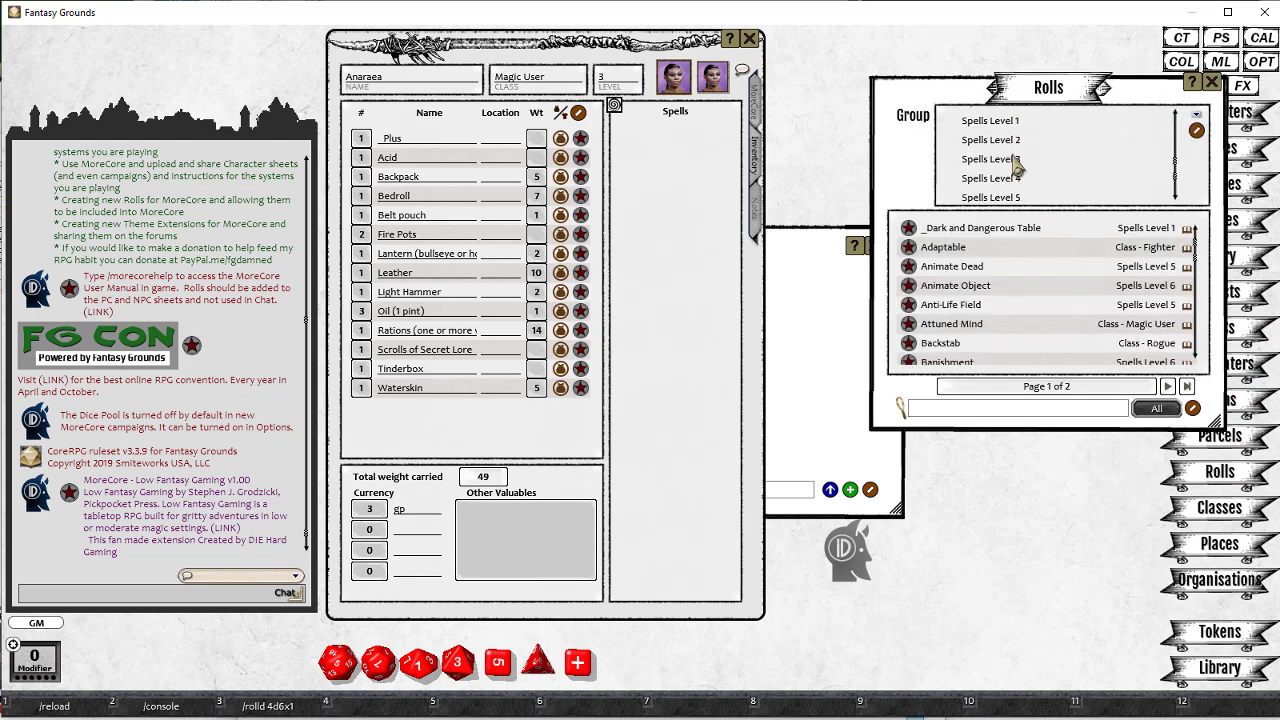
click(990, 121)
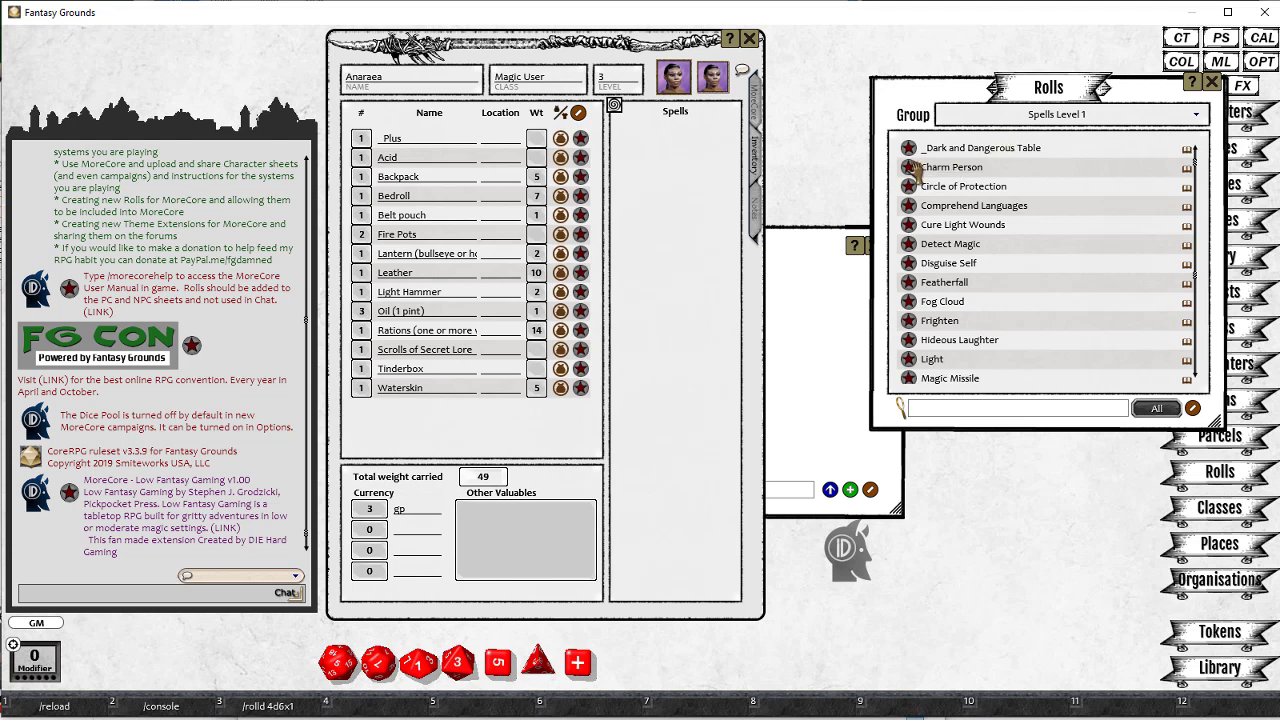
- Add the level 1 spells Charm Person, Magic Missile, Cure Light Wounds, Sleep and Telepathy to the character's Spells list
drag(908, 168, 692, 212)
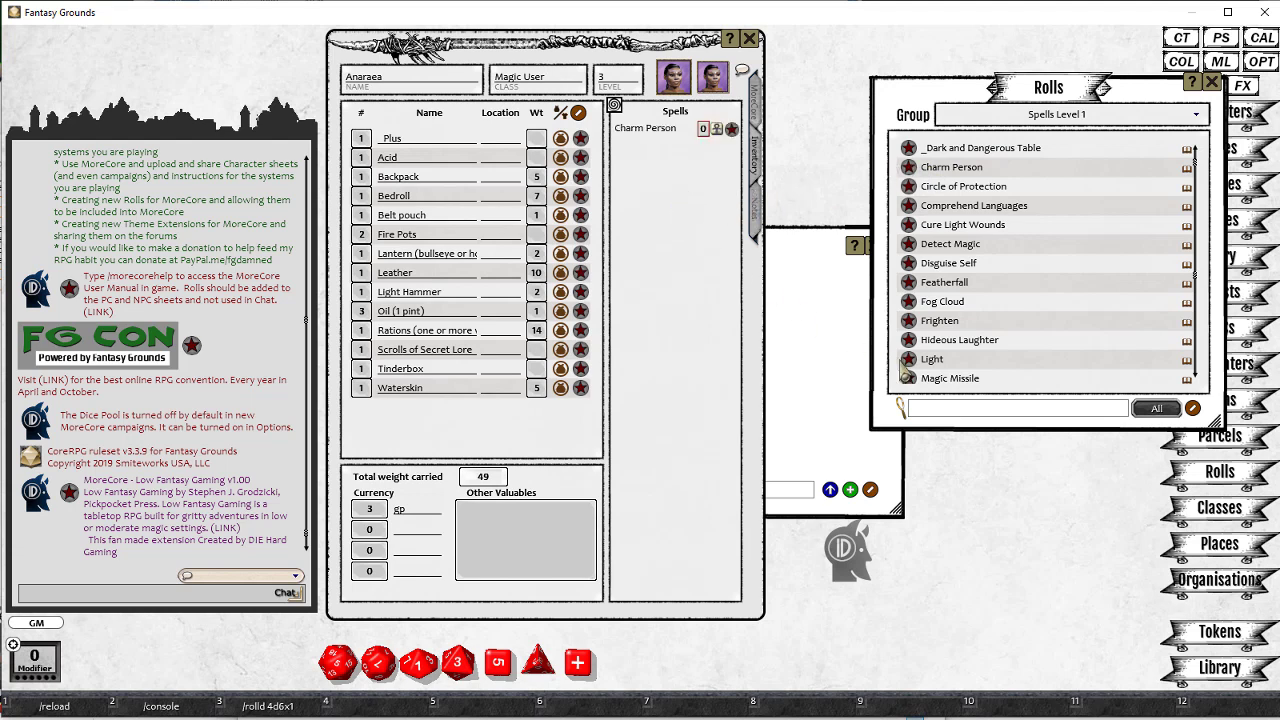
drag(908, 378, 700, 300)
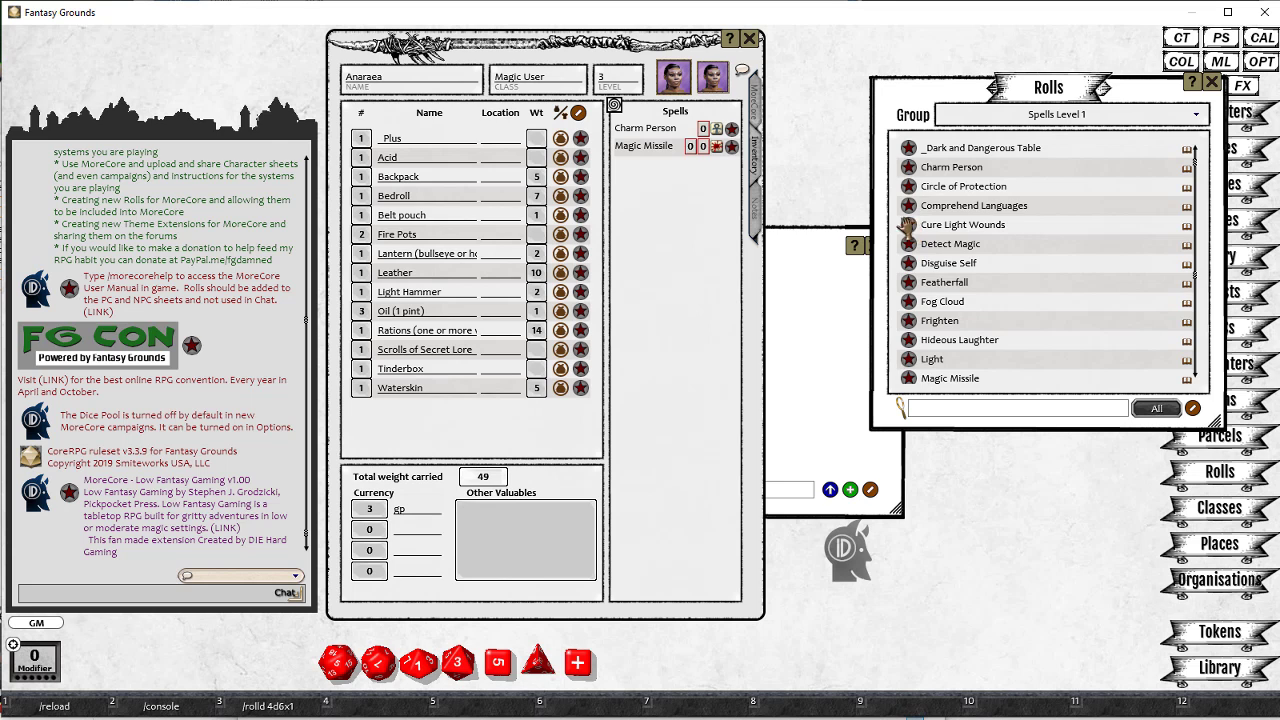
drag(908, 224, 687, 232)
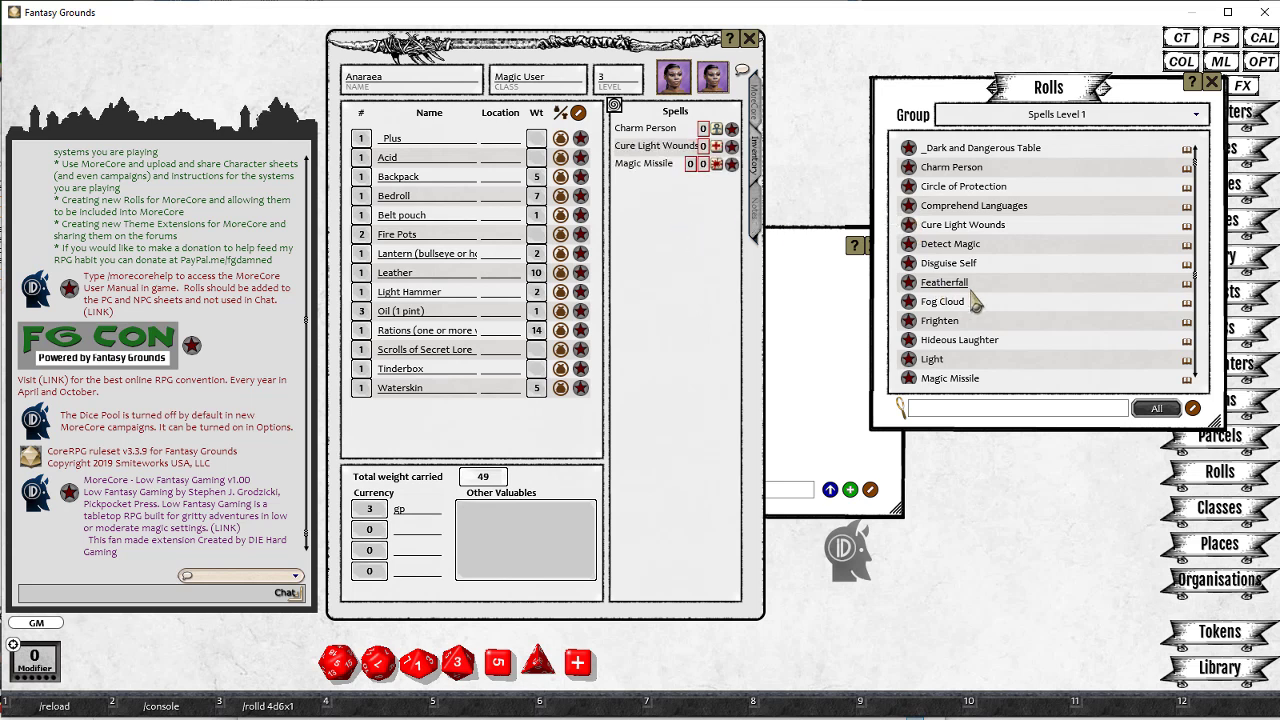
scroll(975, 300, down, 1)
scroll(975, 300, down, 4)
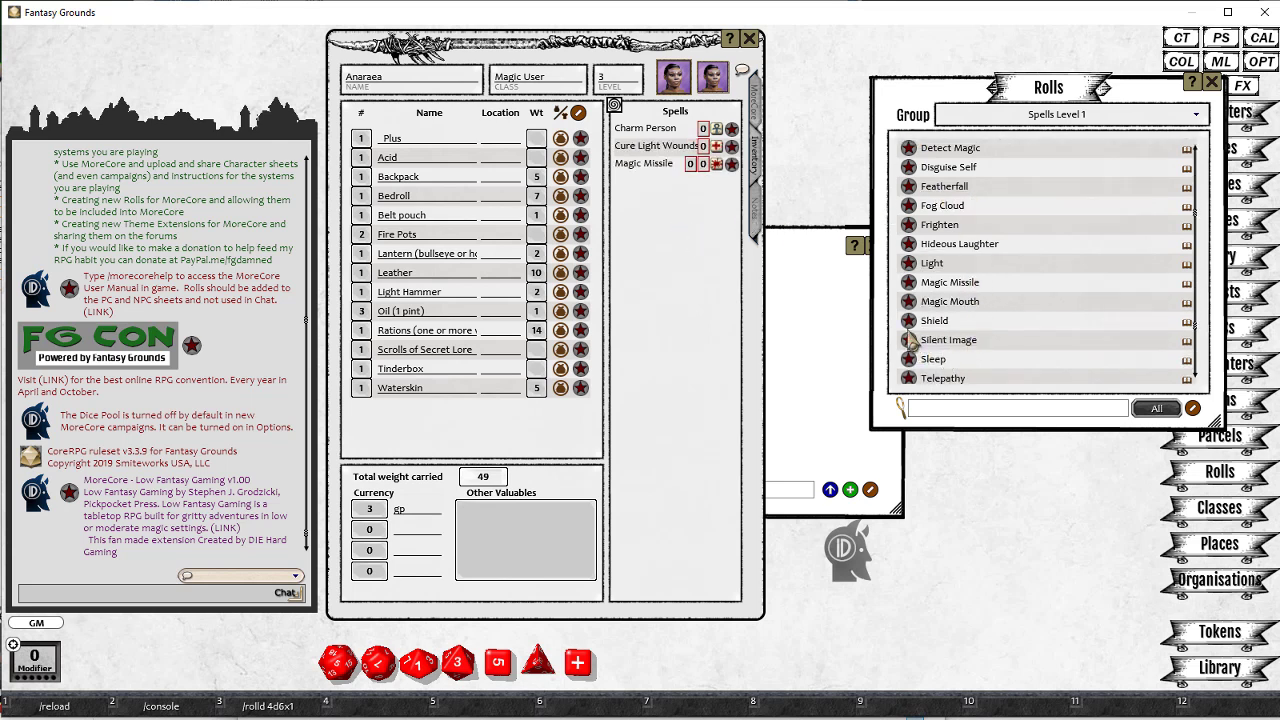
drag(908, 358, 668, 330)
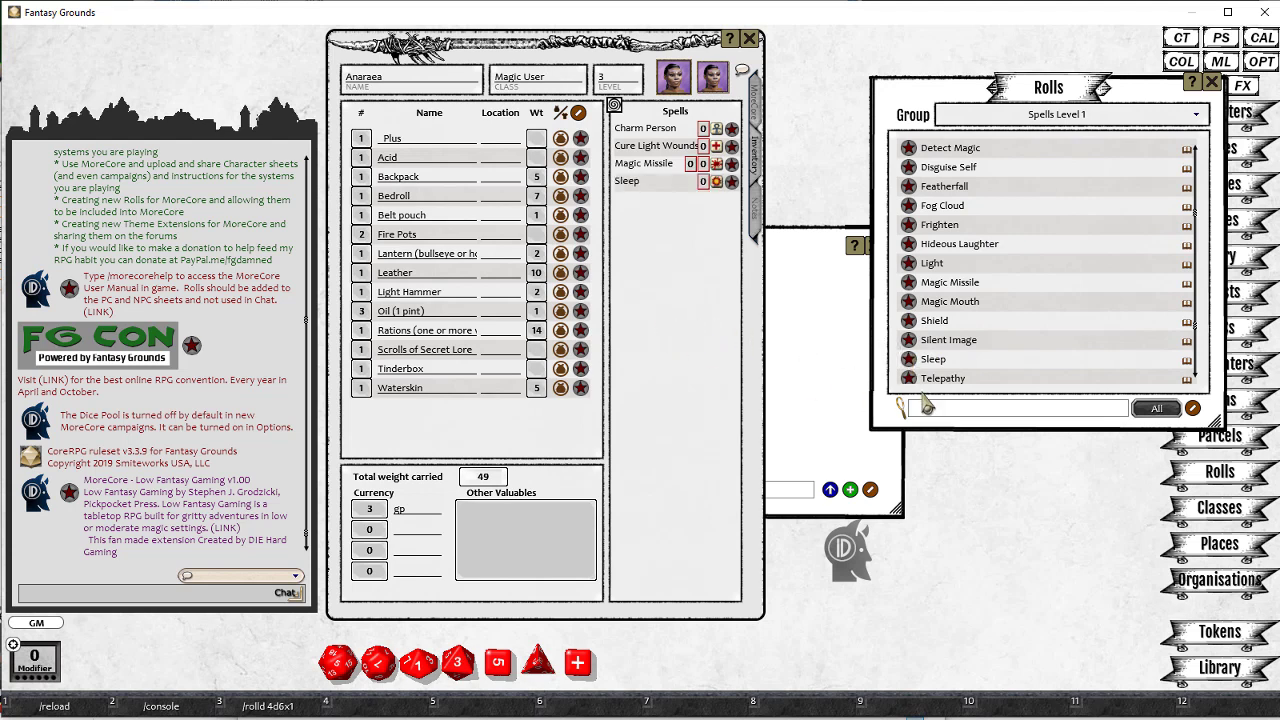
drag(908, 378, 682, 333)
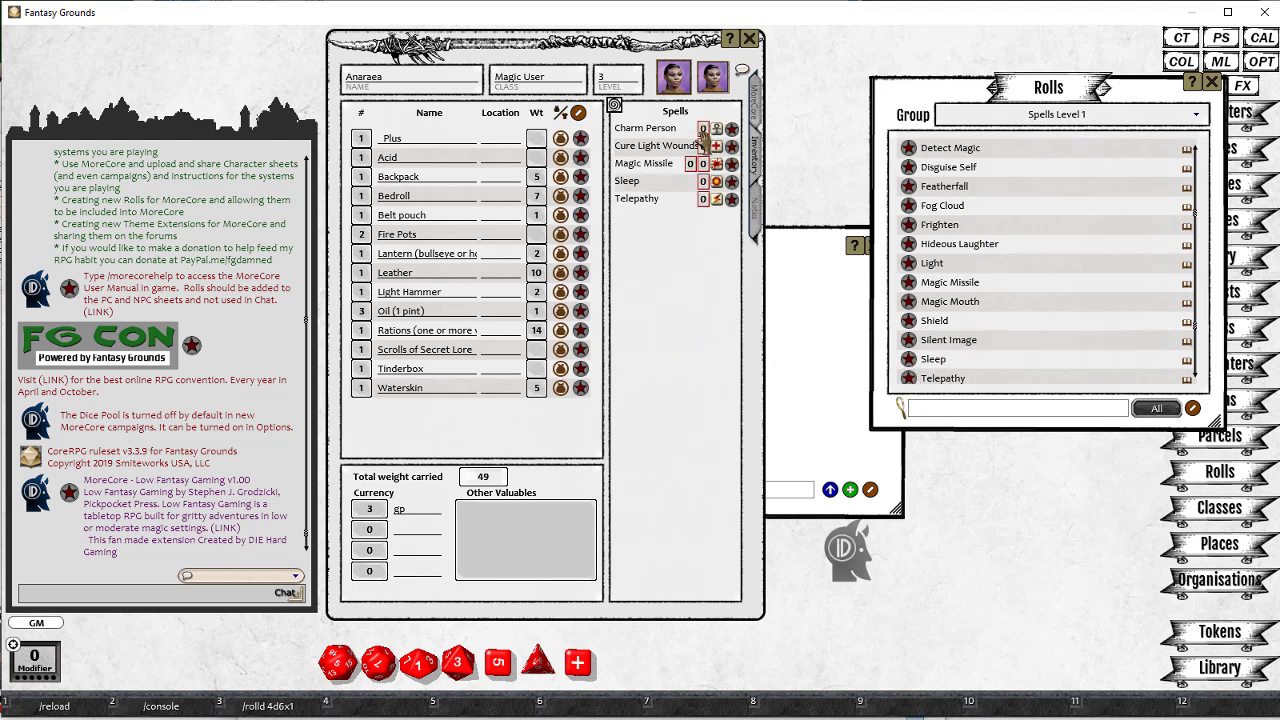
- Set the spell level value of the five added level 1 spells to 1, using Magic Missile's second value
scroll(704, 147, up, 1)
scroll(704, 130, up, 1)
scroll(703, 163, up, 1)
scroll(705, 181, up, 1)
- Add Hold Person, Invisibility and Bolster Attribute from the Spells Level 2 group to the character's Spells list
click(1082, 118)
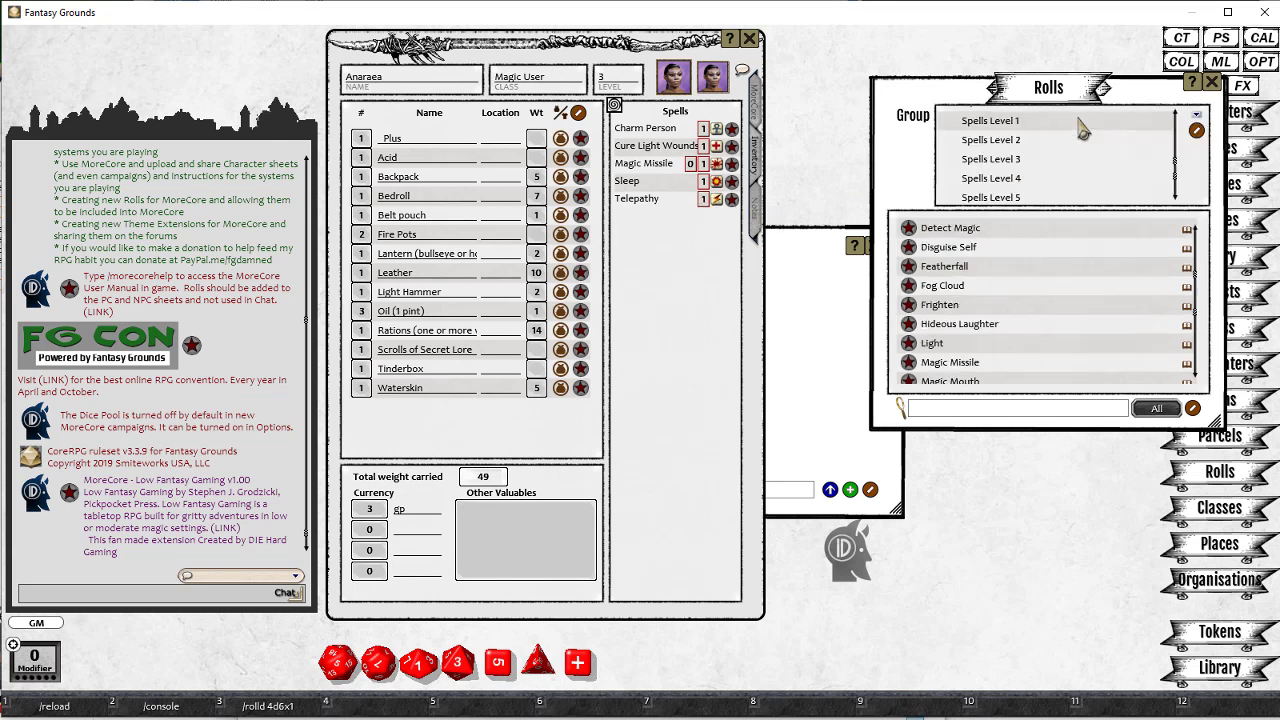
click(1012, 142)
drag(914, 313, 686, 295)
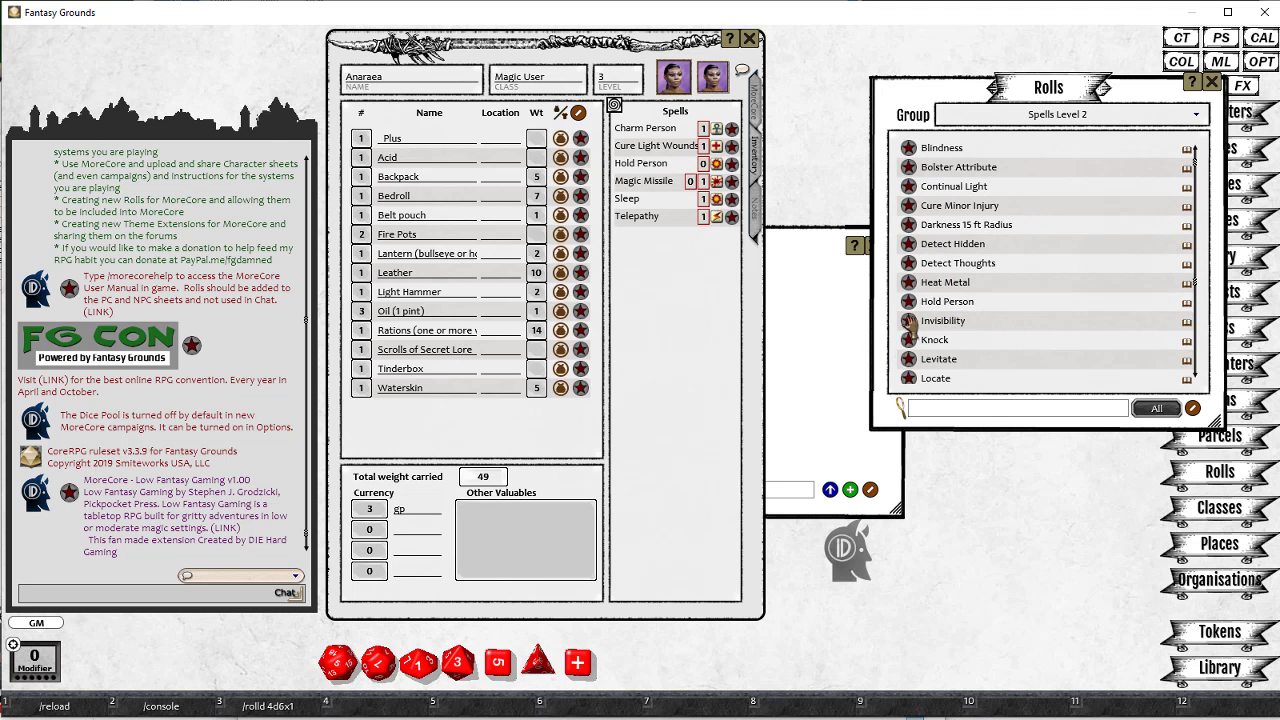
drag(910, 321, 706, 305)
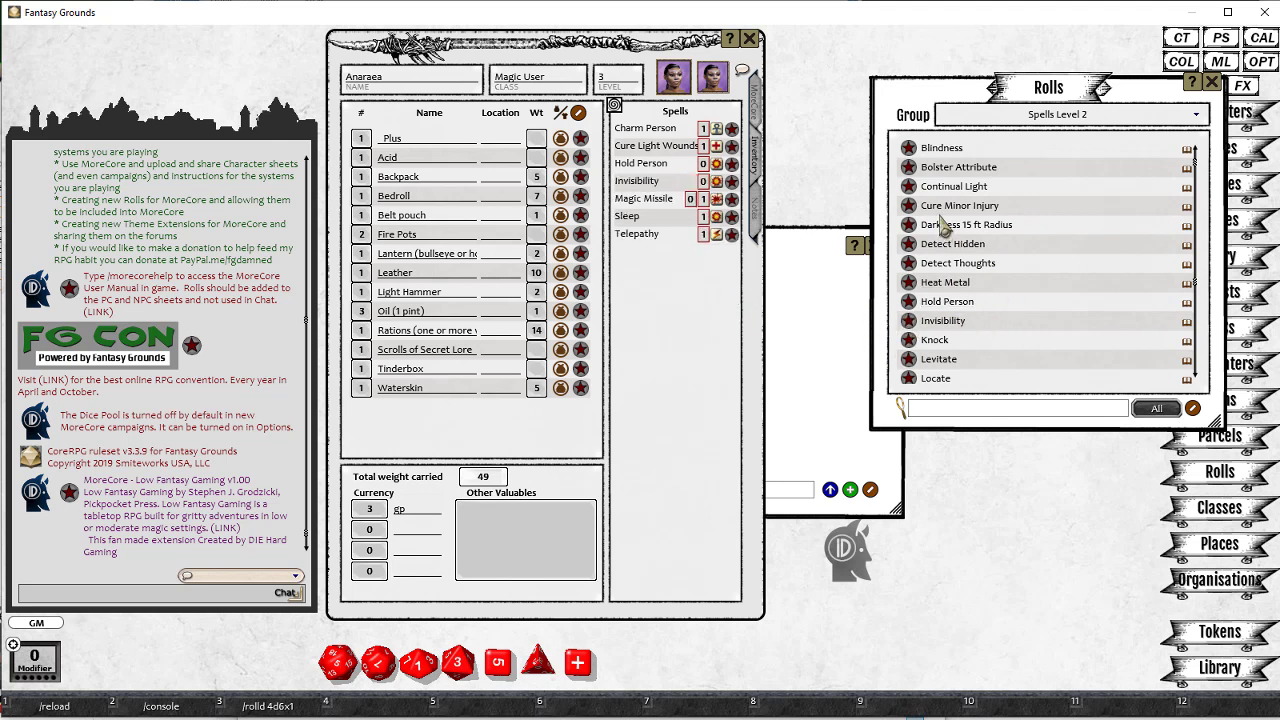
drag(910, 167, 706, 290)
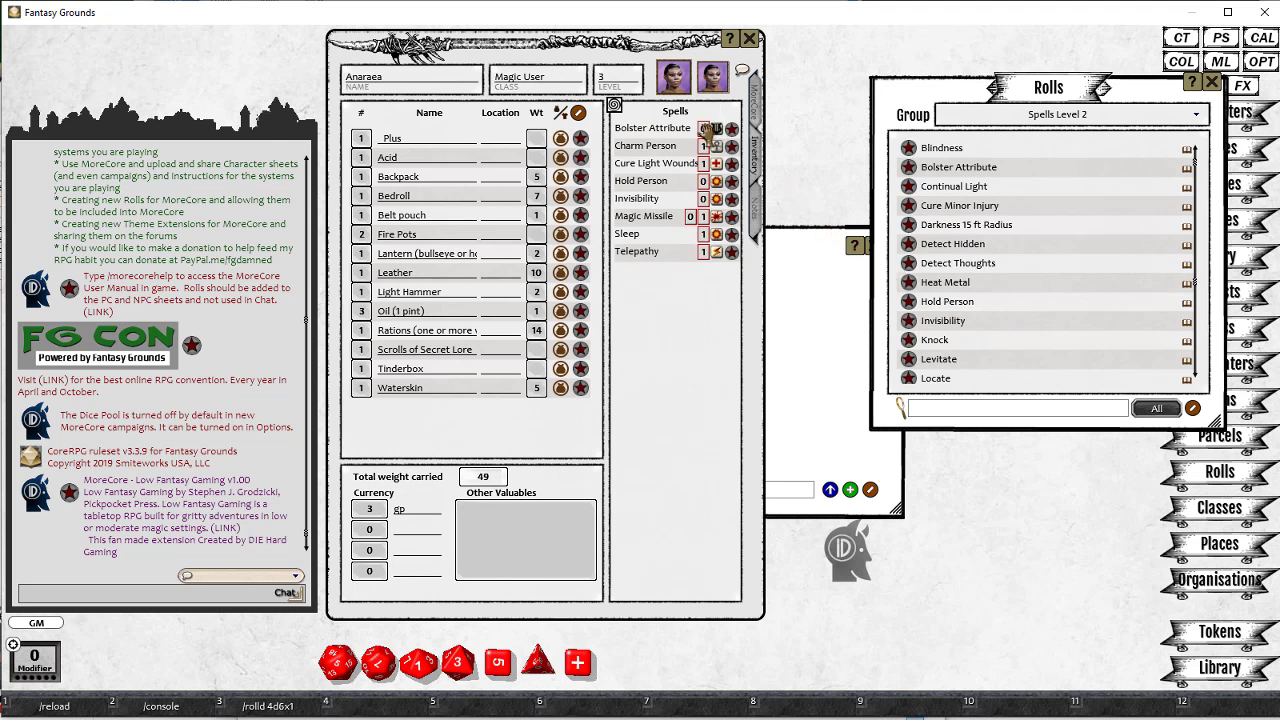
- Set the level value of Bolster Attribute, Hold Person and Invisibility to 2 and close the Rolls list
scroll(704, 128, up, 1)
scroll(704, 181, up, 2)
scroll(704, 199, up, 2)
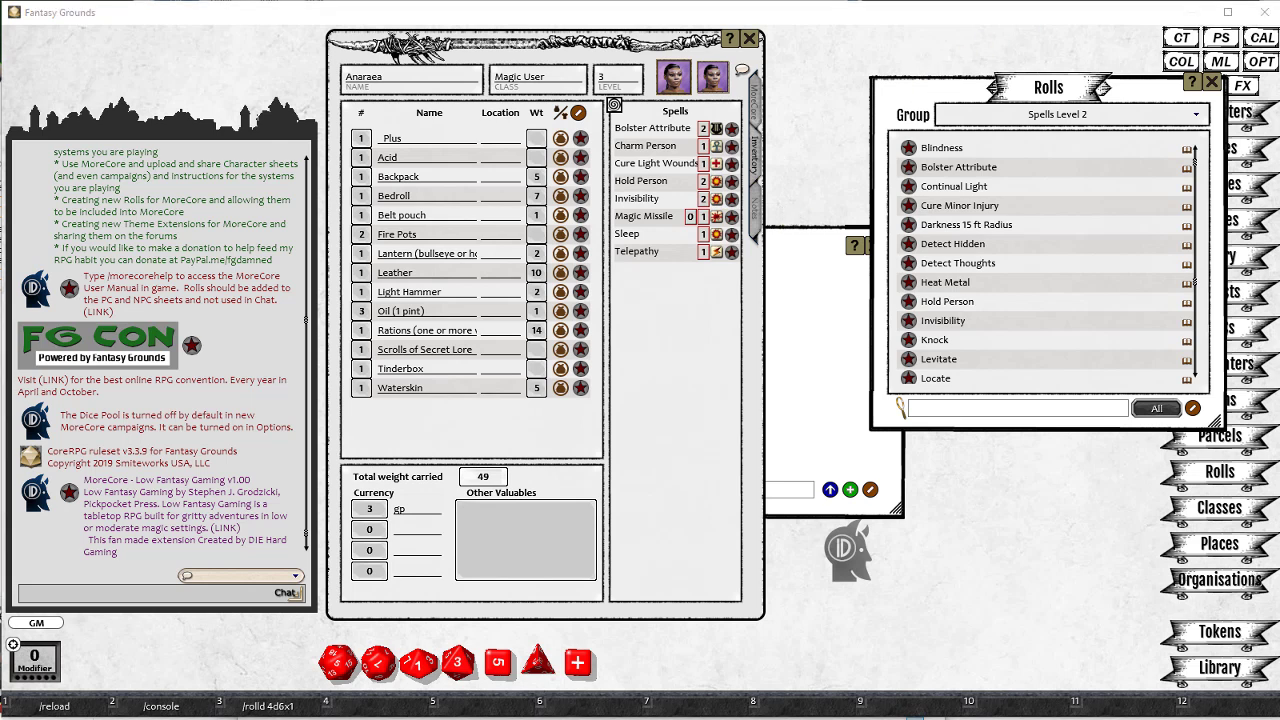
click(1212, 82)
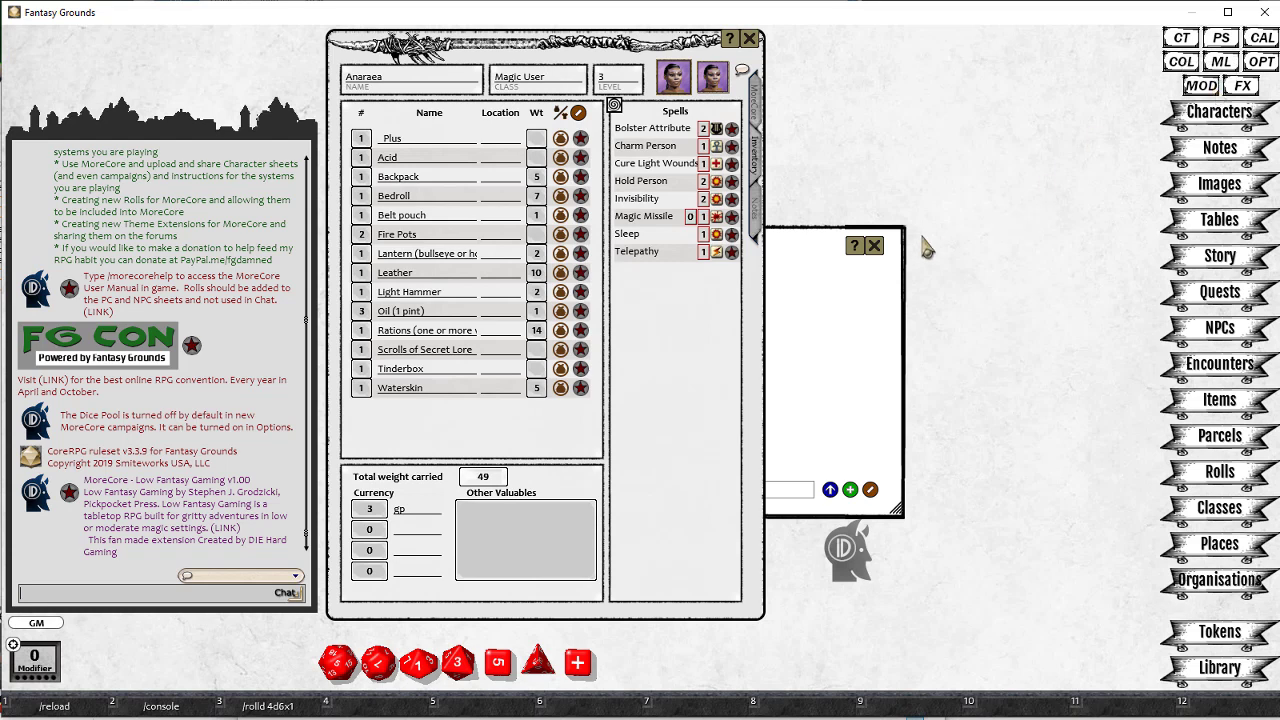
- Review the Telepathy spell's description and cast it from the character's Spells list
click(733, 254)
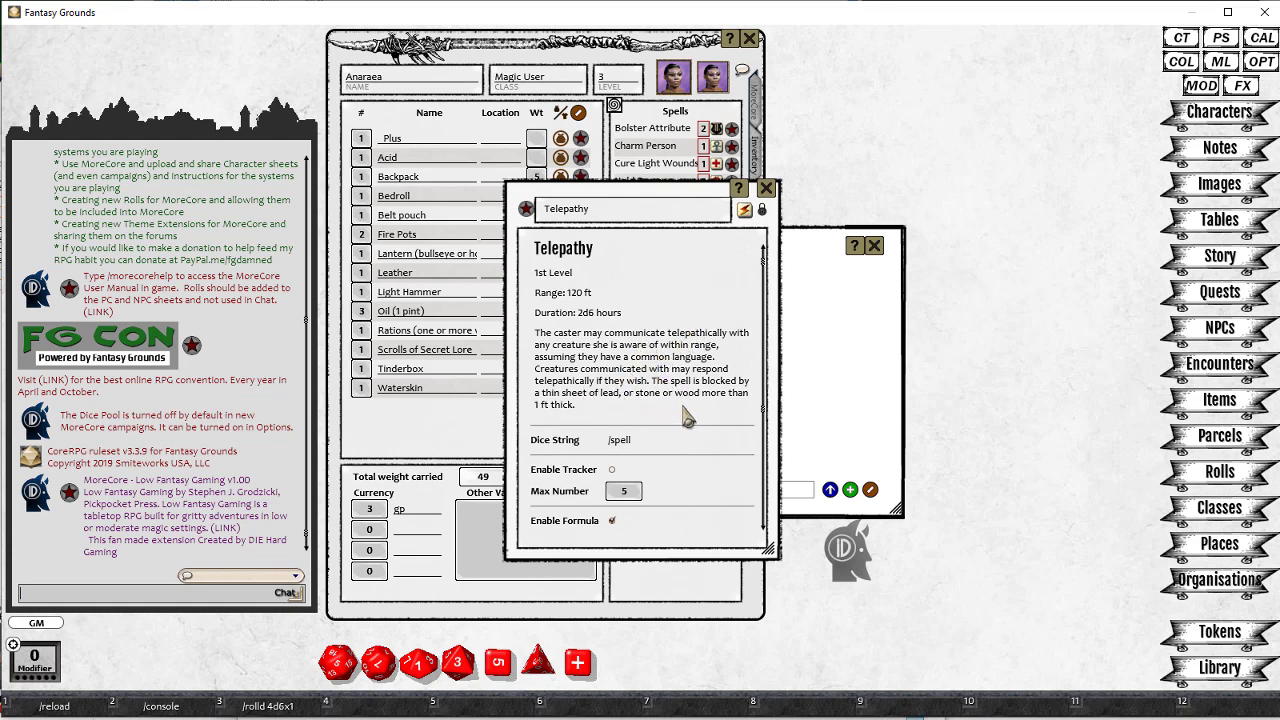
click(767, 189)
click(717, 255)
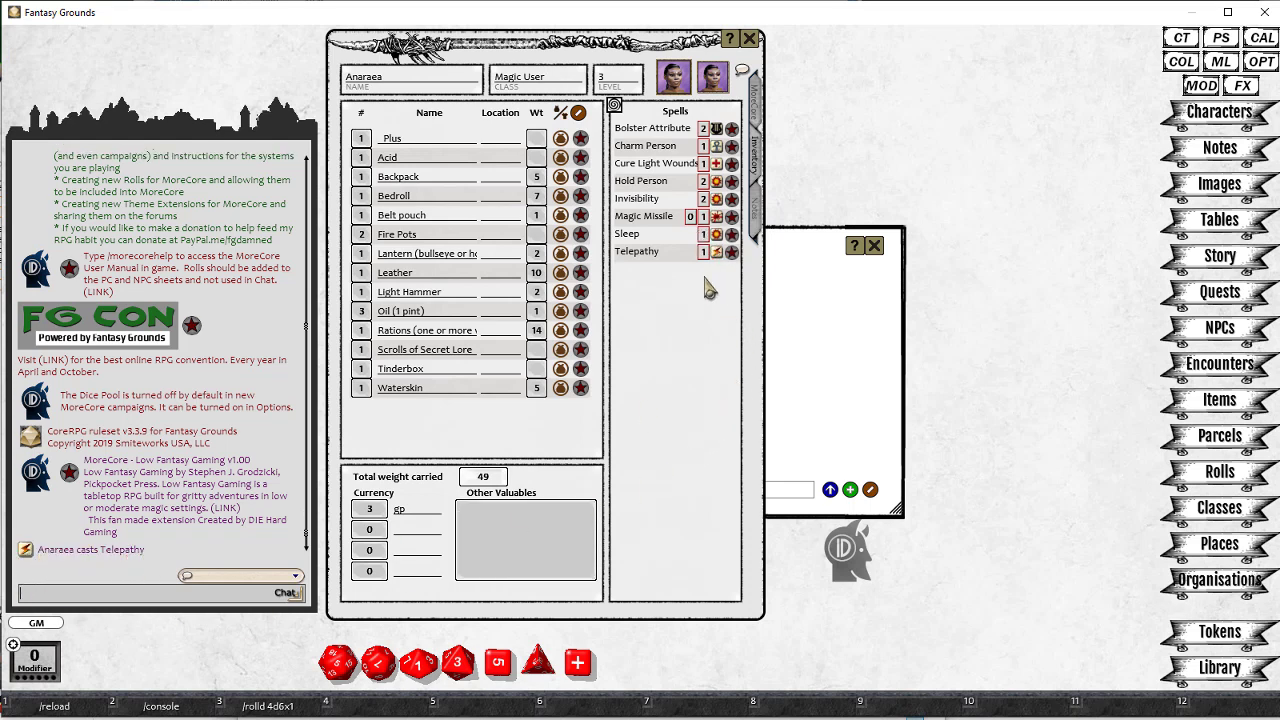
- Review the Sleep spell's description and cast it from the character's Spells list
click(733, 236)
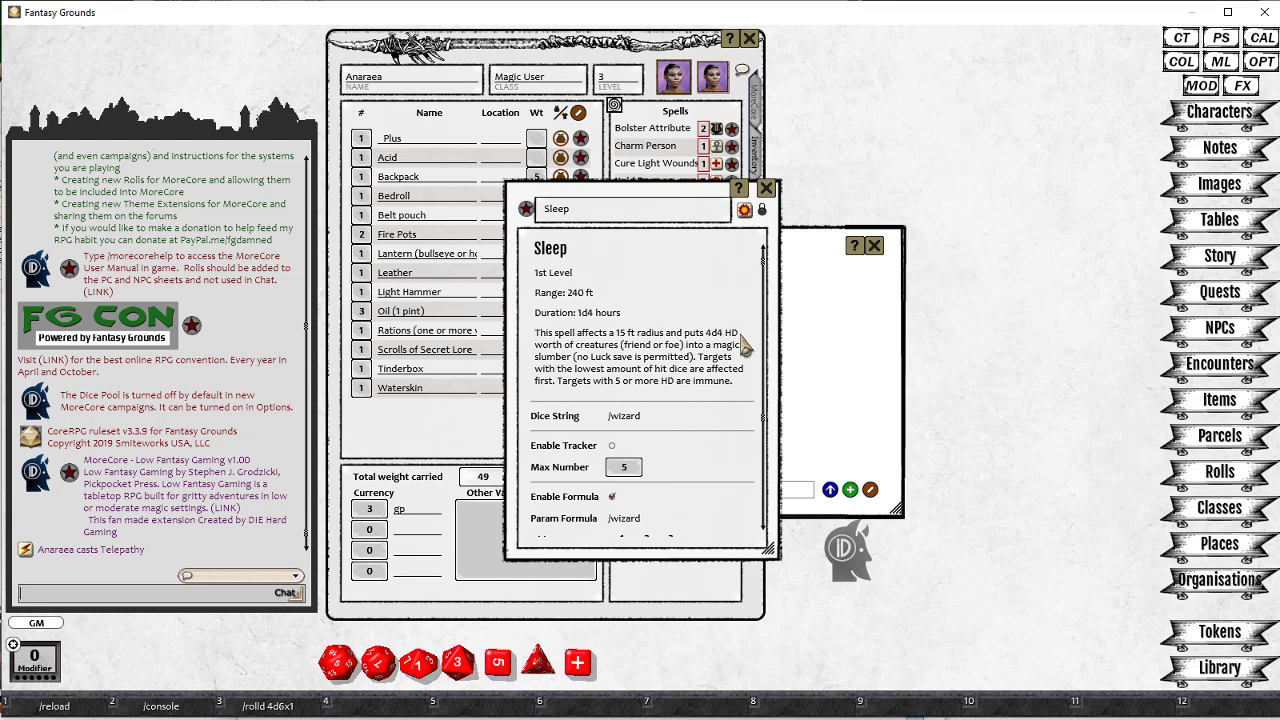
click(767, 189)
click(717, 234)
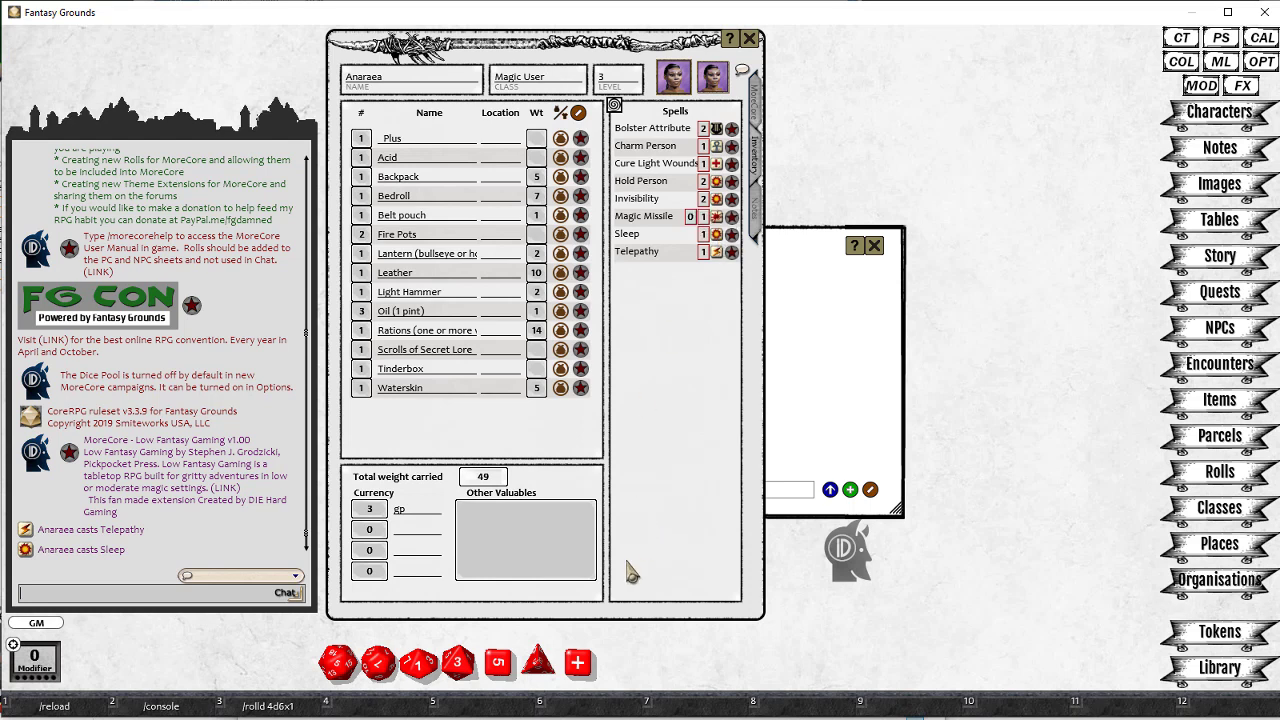
- Roll four six-sided dice into the chat and reopen the Sleep spell's description
click(498, 662)
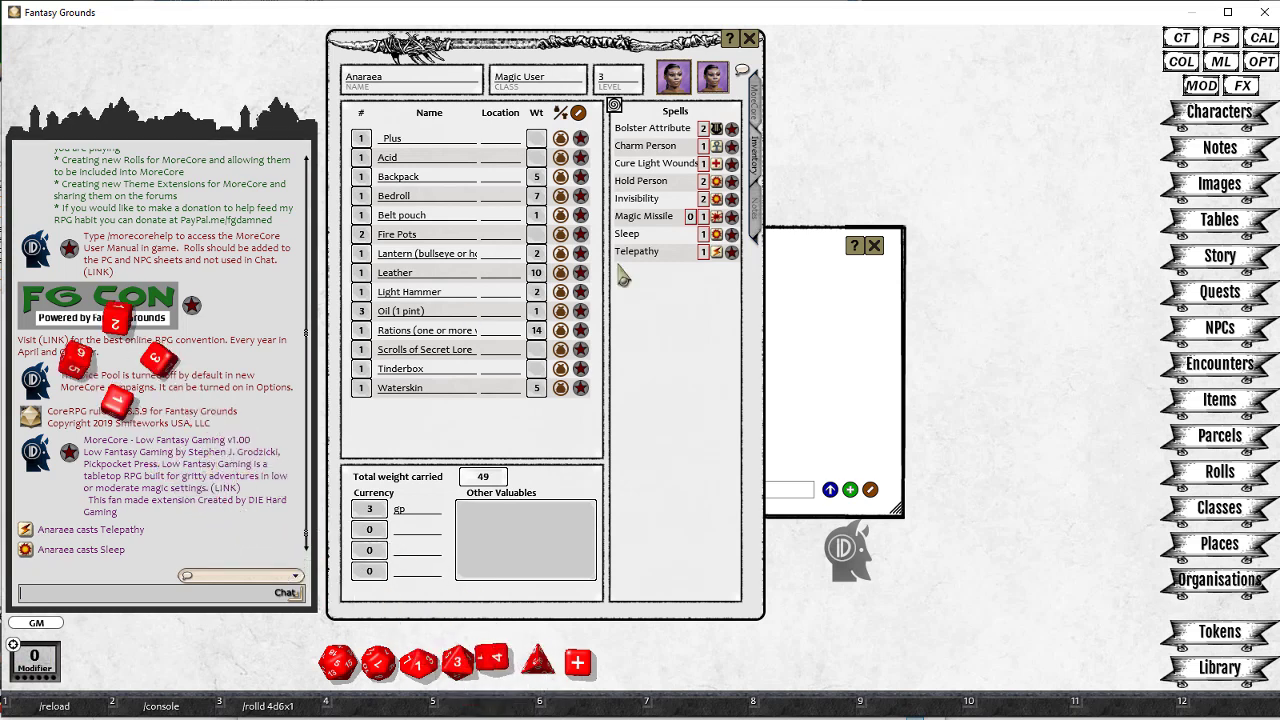
click(733, 236)
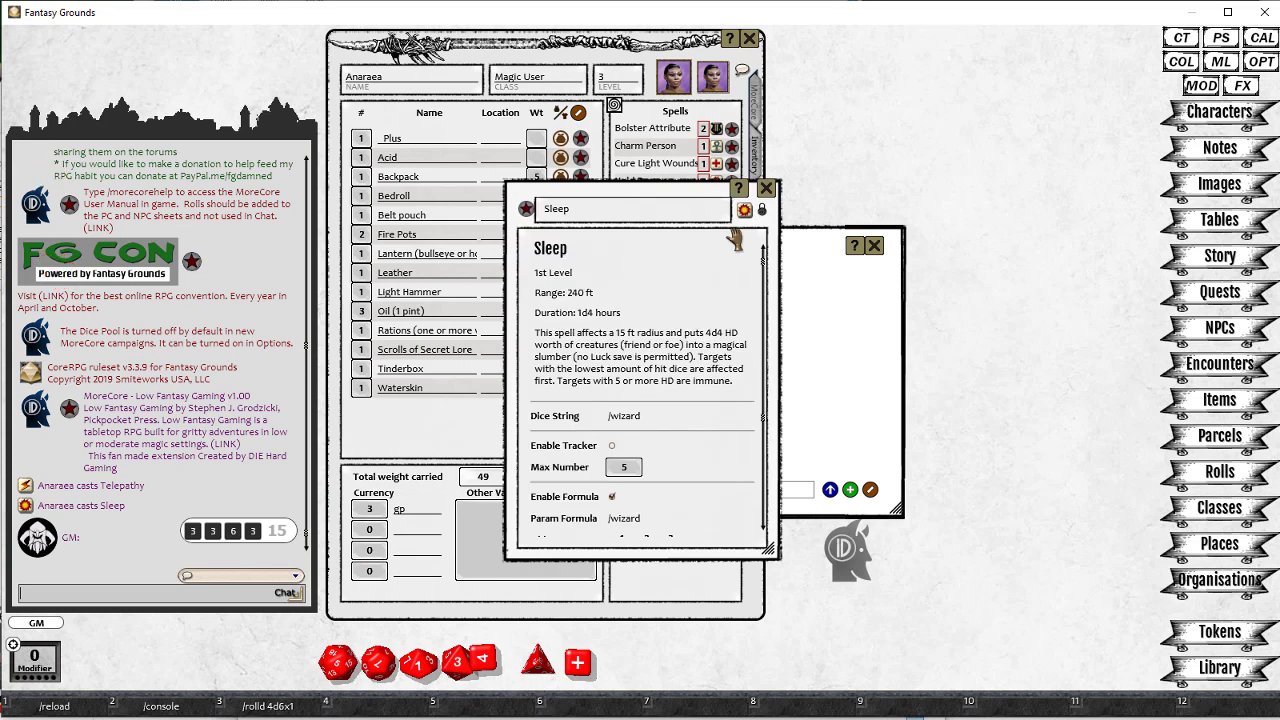
- Roll four four-sided dice into the chat and recheck the Sleep spell's description
click(766, 189)
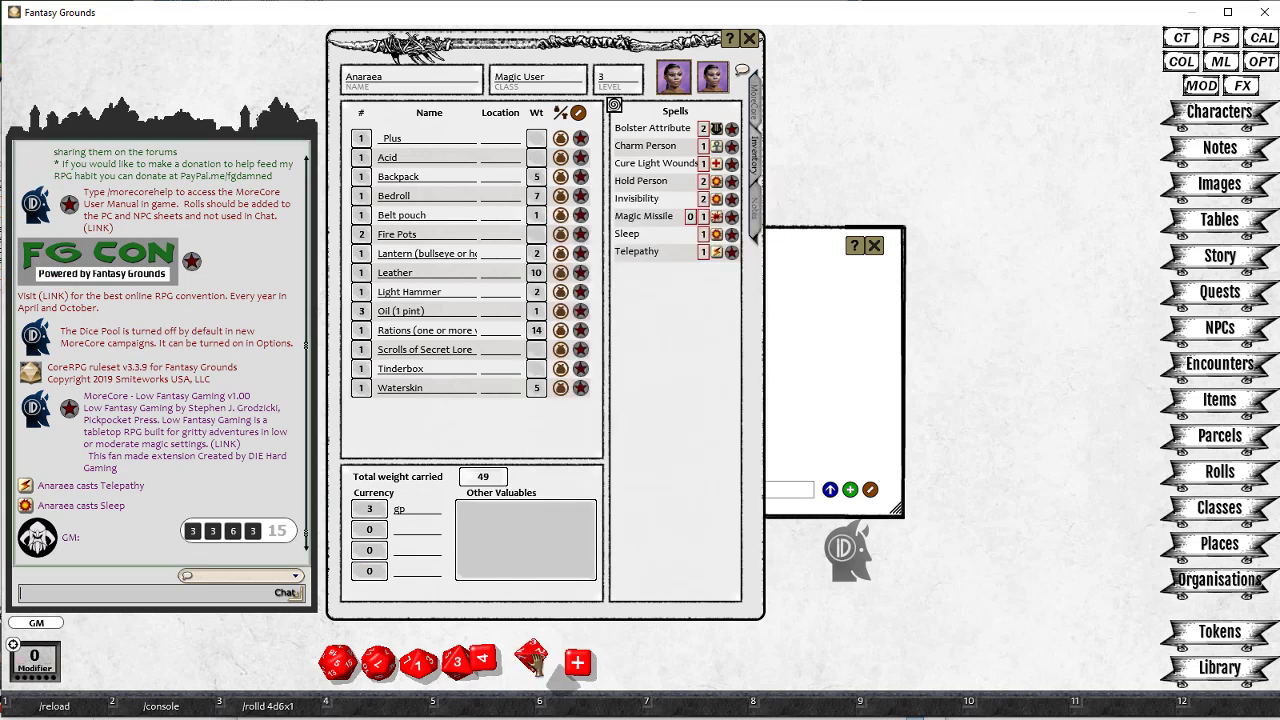
drag(535, 660, 238, 448)
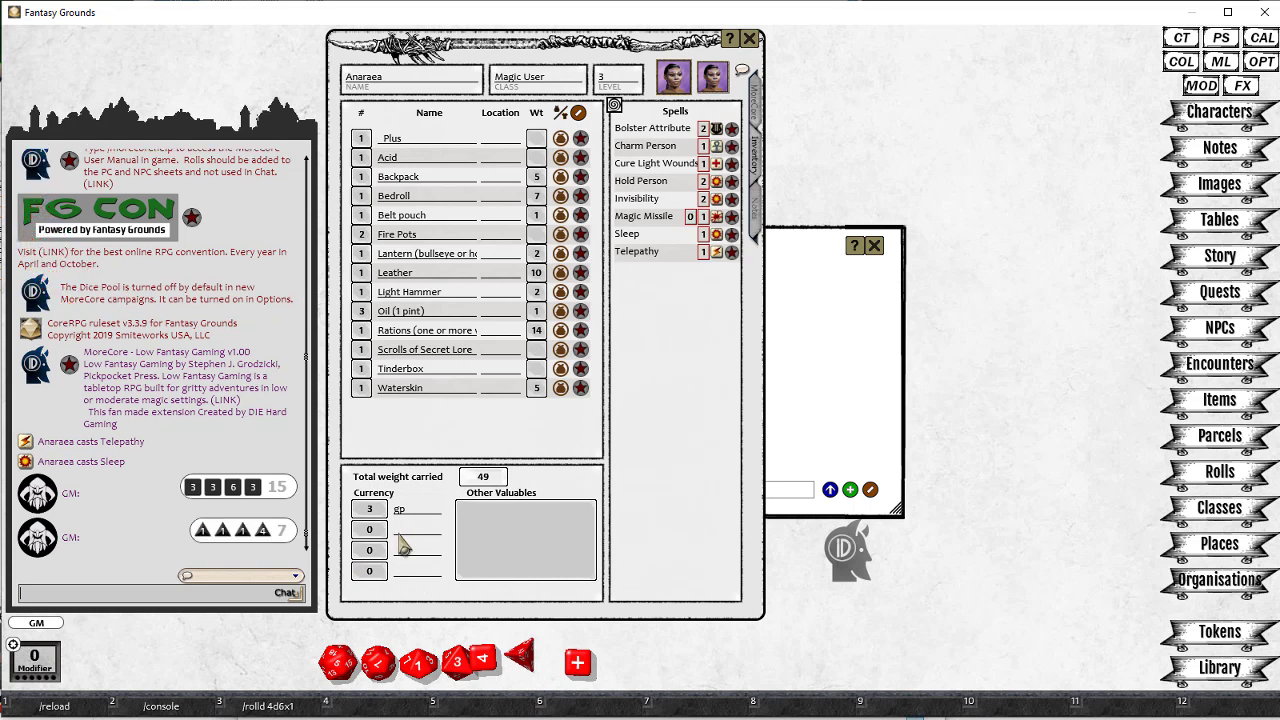
click(735, 234)
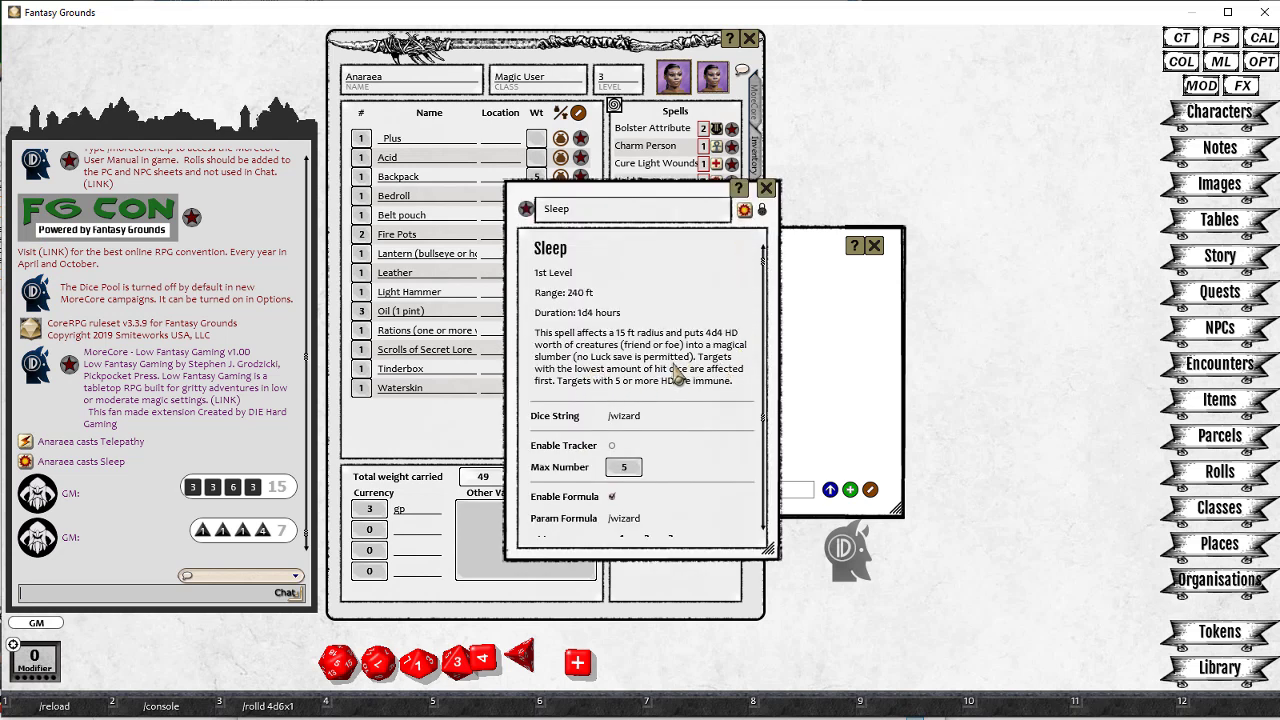
click(766, 189)
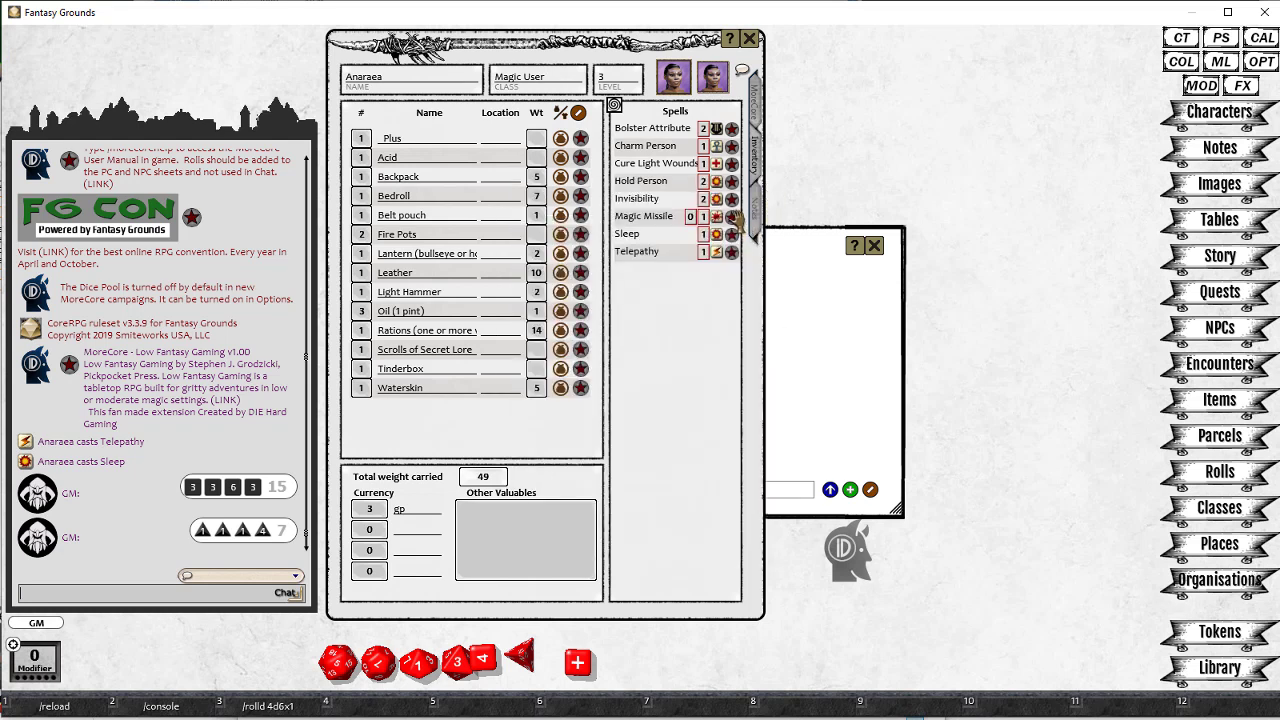
- Review the Magic Missile spell's description, set its first parameter to 2 and roll its damage from the Spells list
click(735, 216)
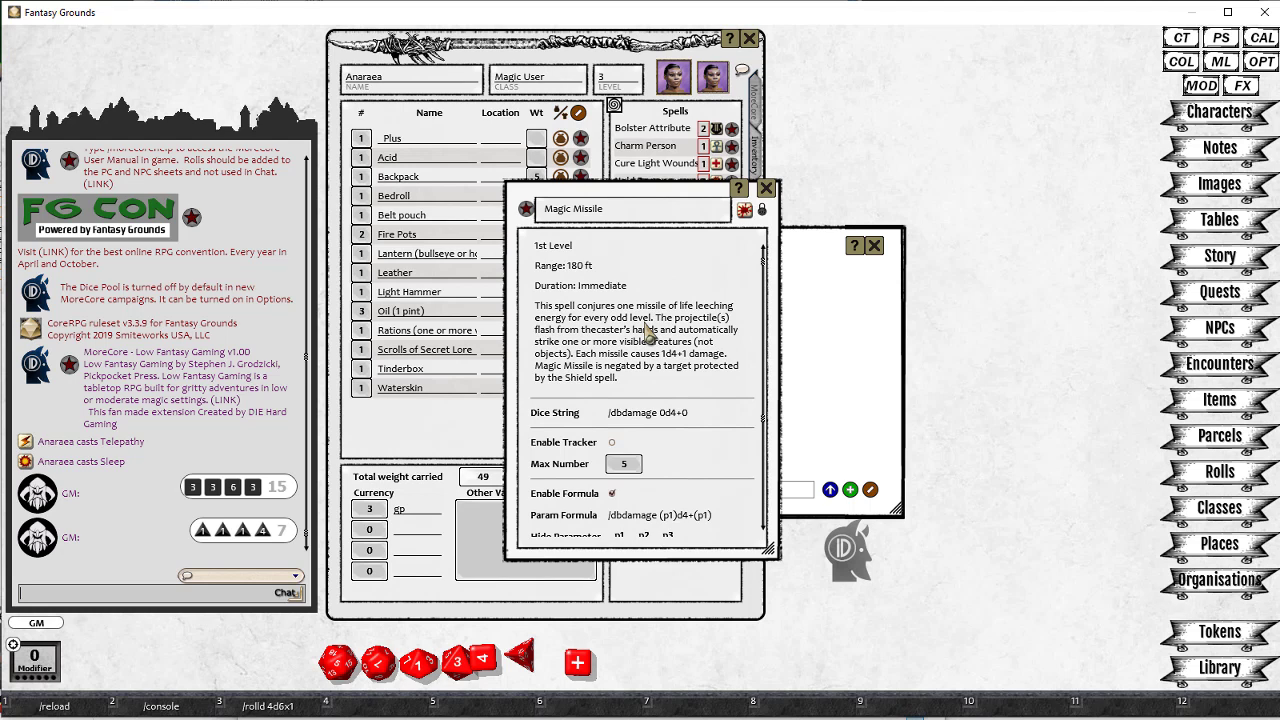
click(767, 189)
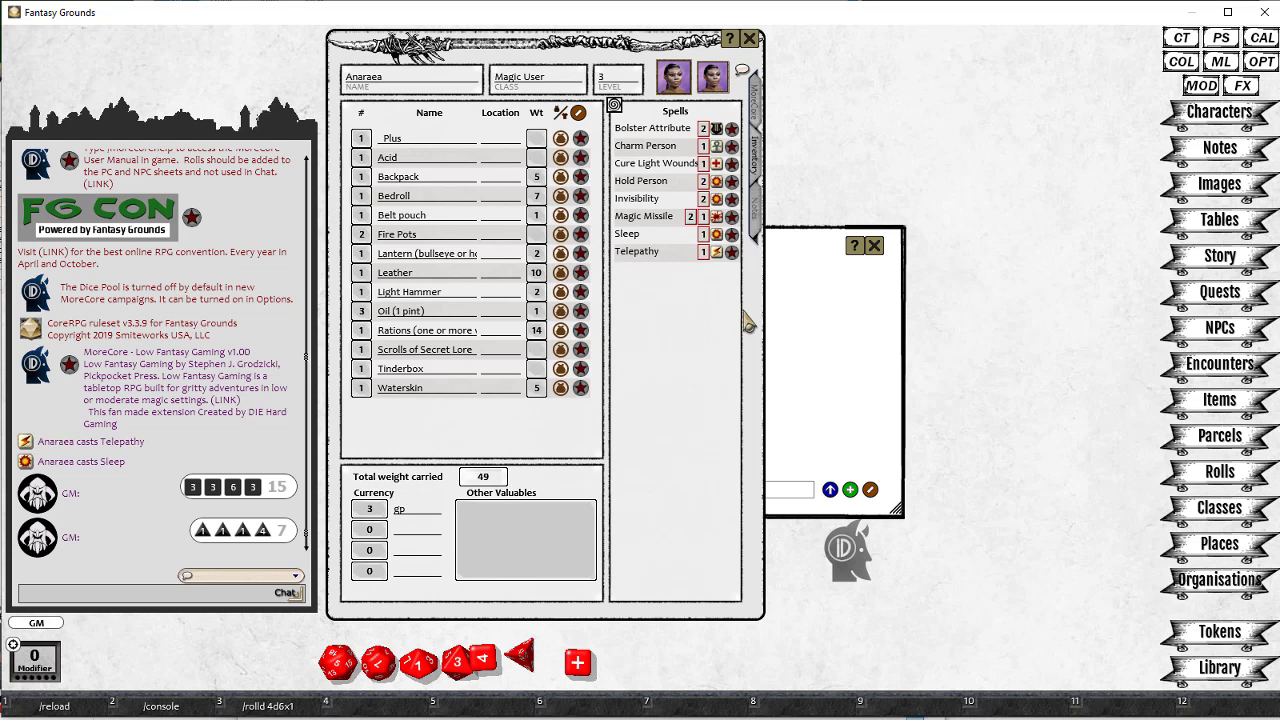
click(717, 220)
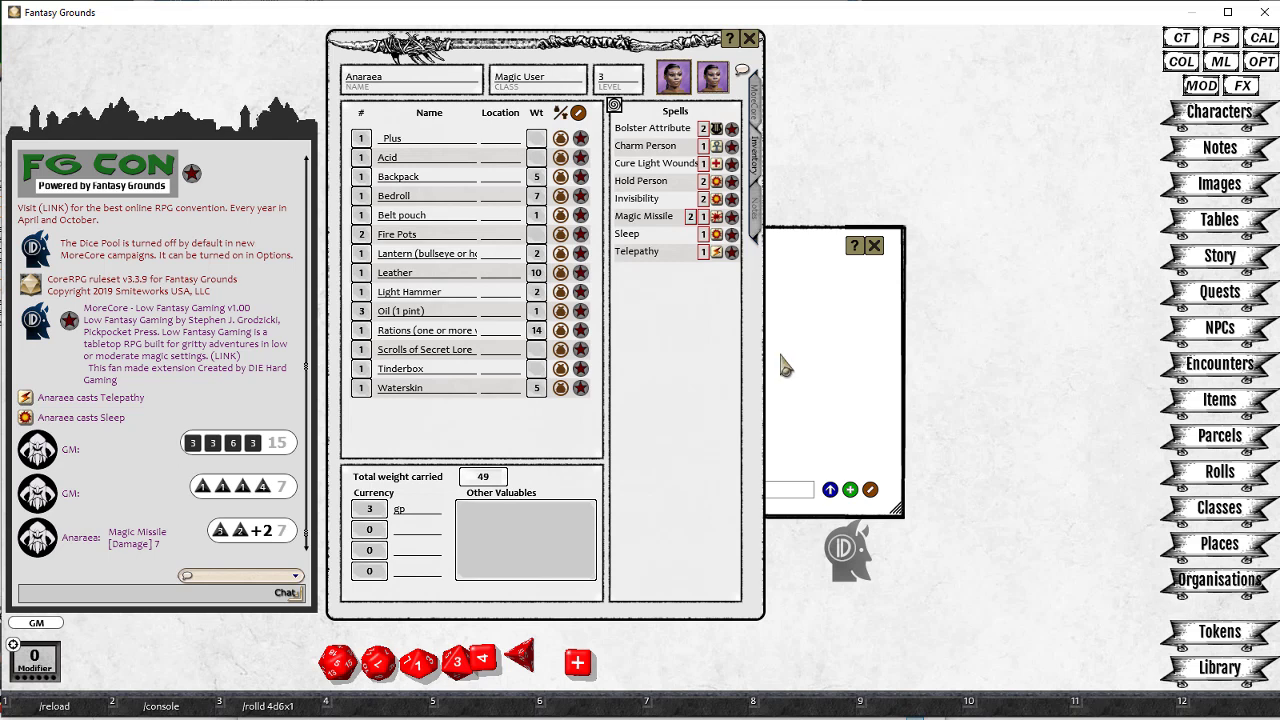
- Review the Invisibility spell's description and cast it from the character's Spells list
click(738, 197)
click(766, 188)
click(716, 199)
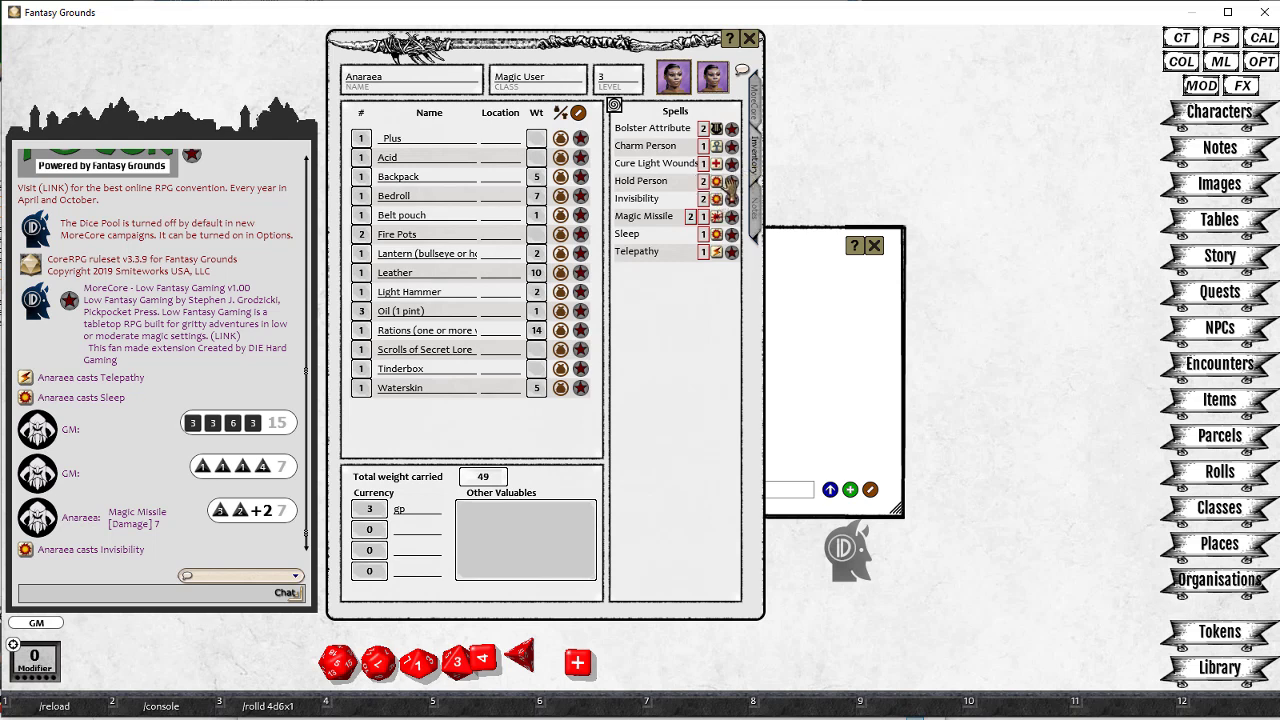
- Review the Hold Person spell's description and roll one four-sided die into the chat for its number of targets
click(732, 183)
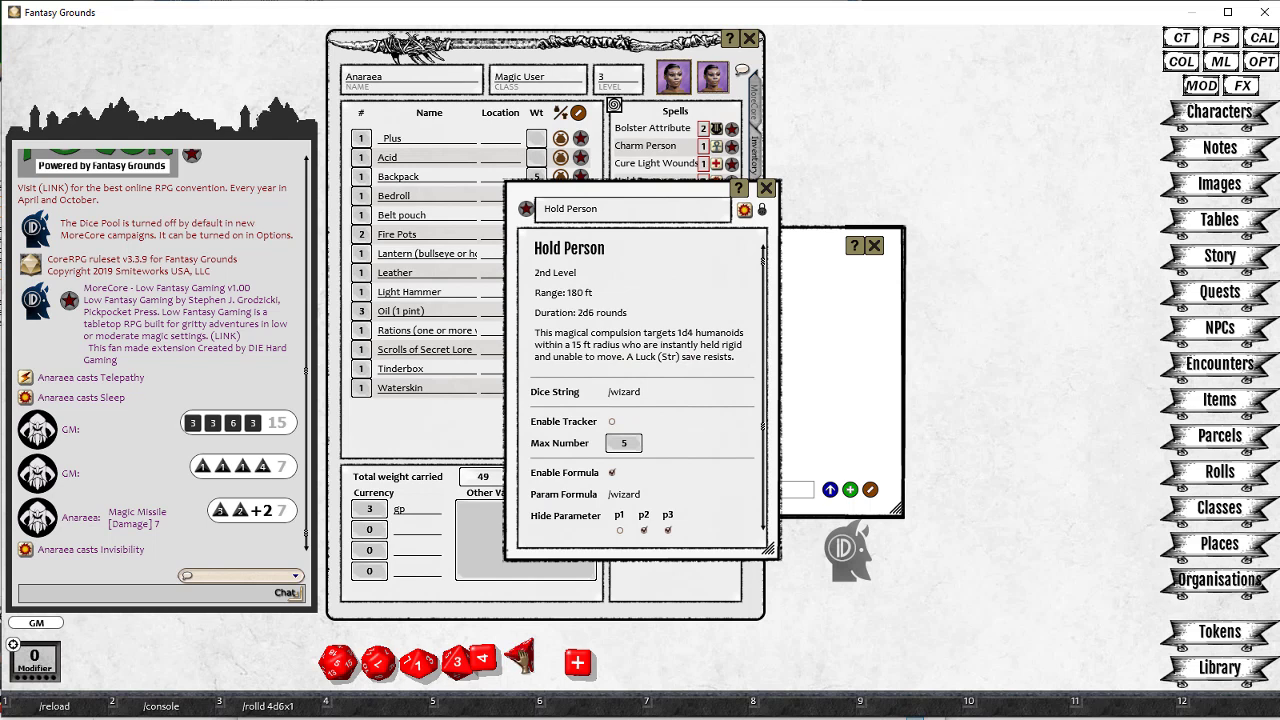
drag(520, 656, 150, 470)
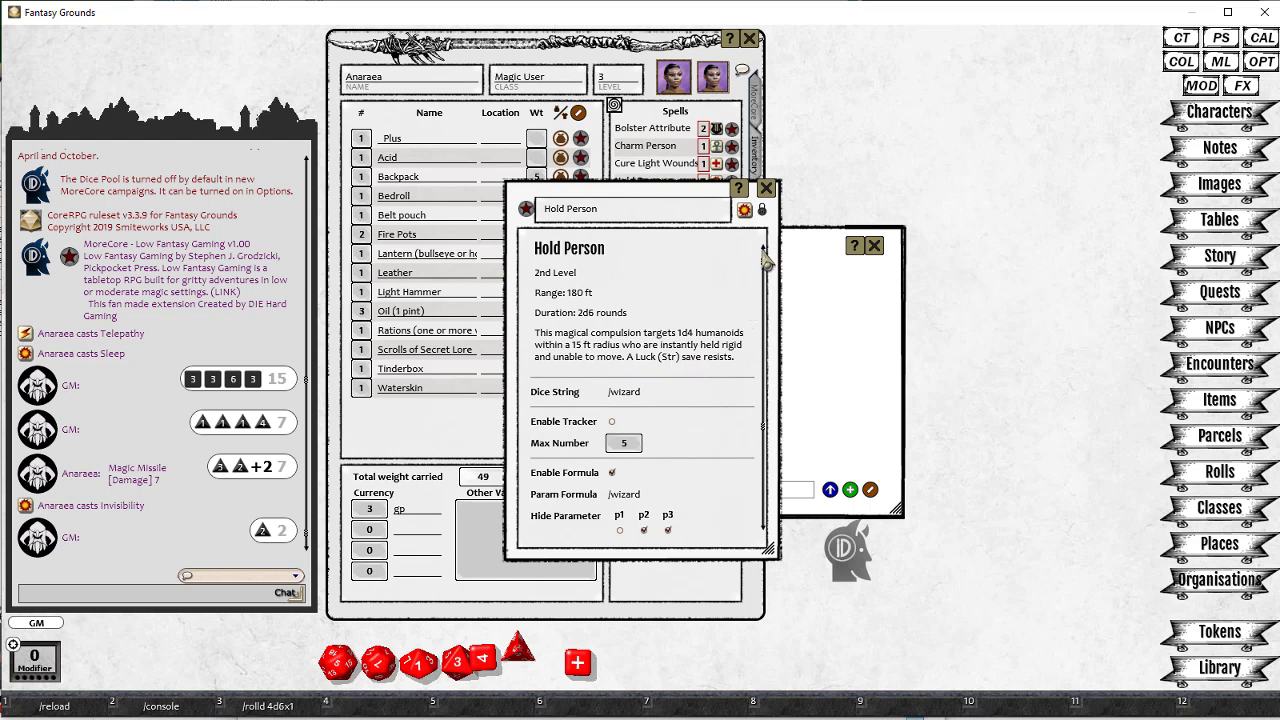
click(766, 189)
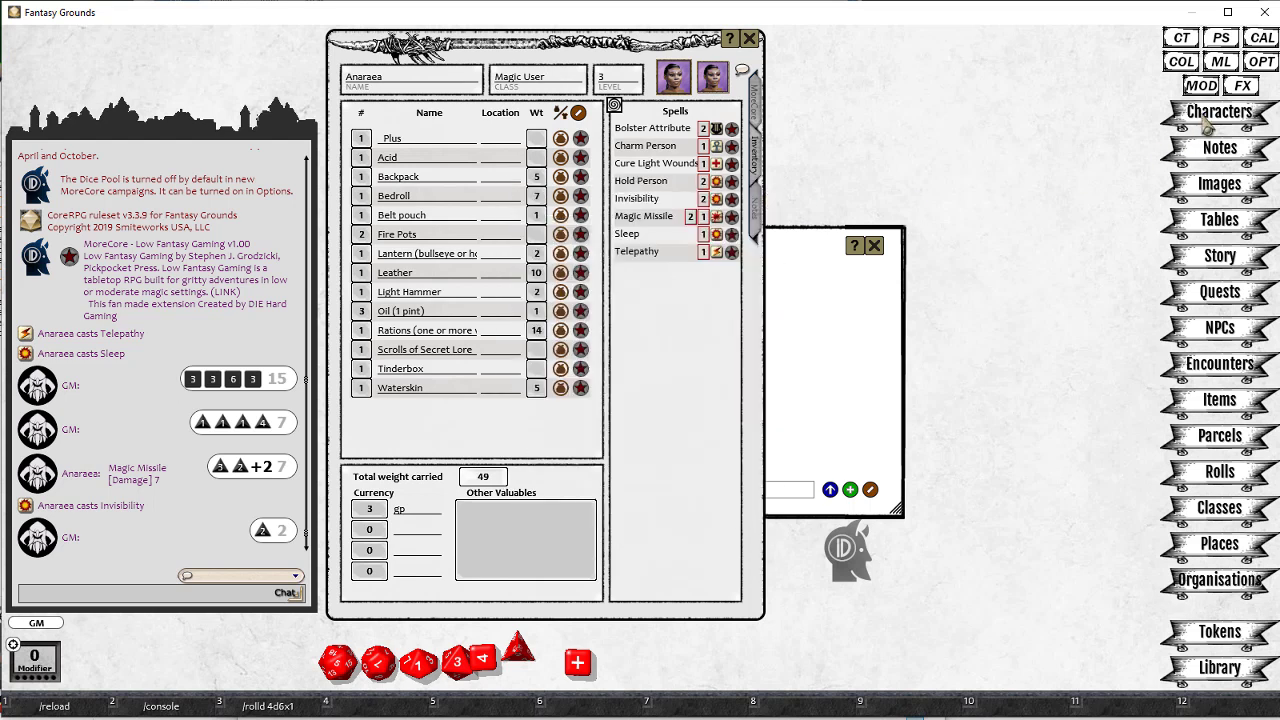
- Add the Beastman from LFG13 Gift of the Silent God and the character Anaraea to the Combat Tracker
click(1182, 38)
click(1226, 336)
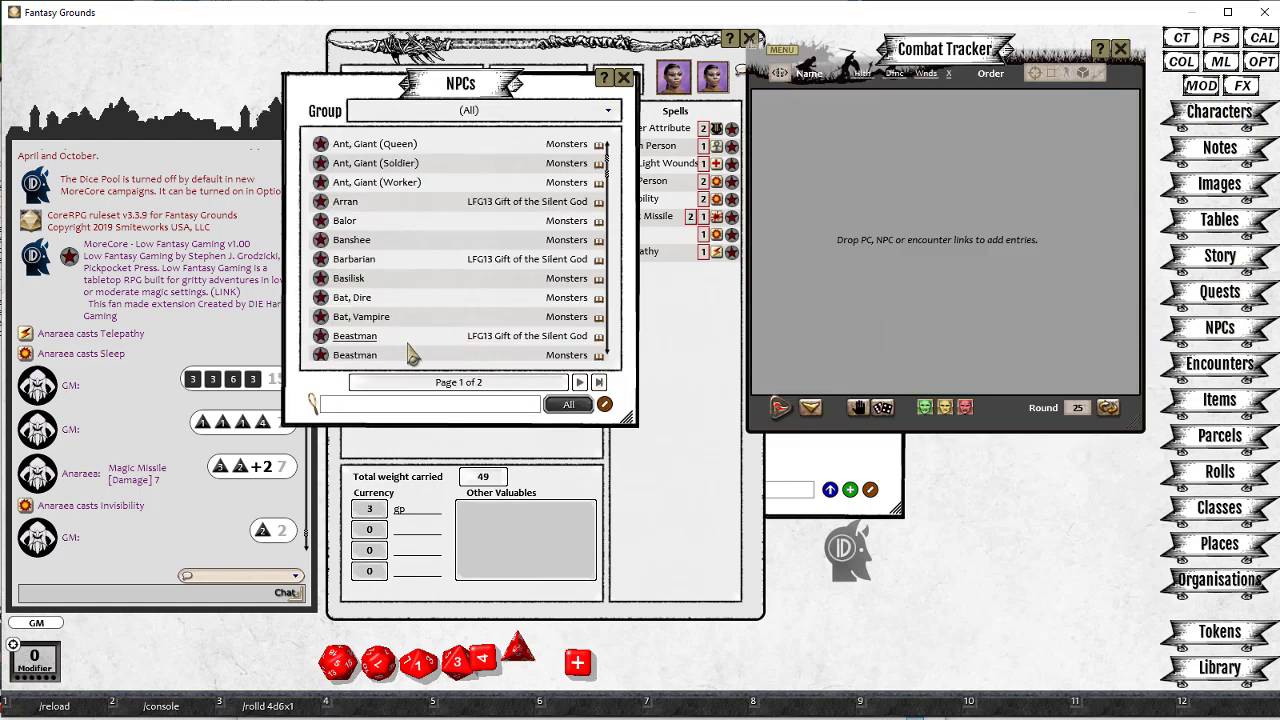
drag(335, 340, 856, 262)
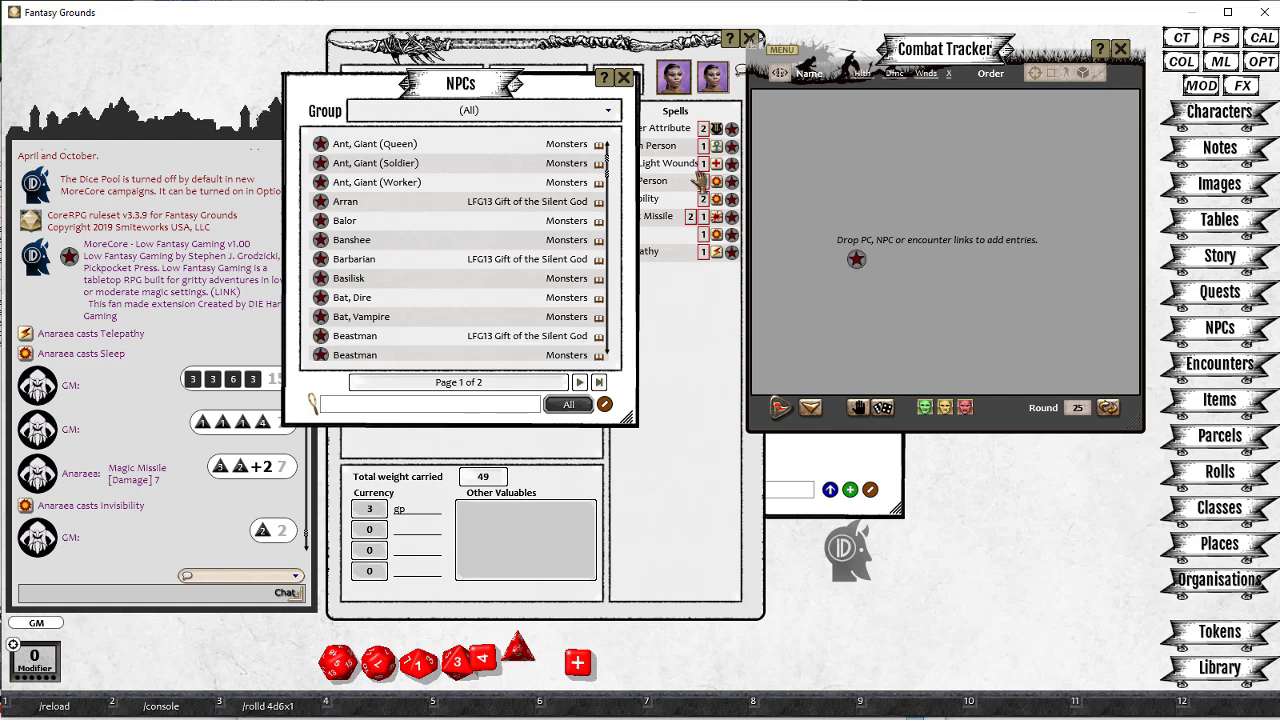
click(624, 77)
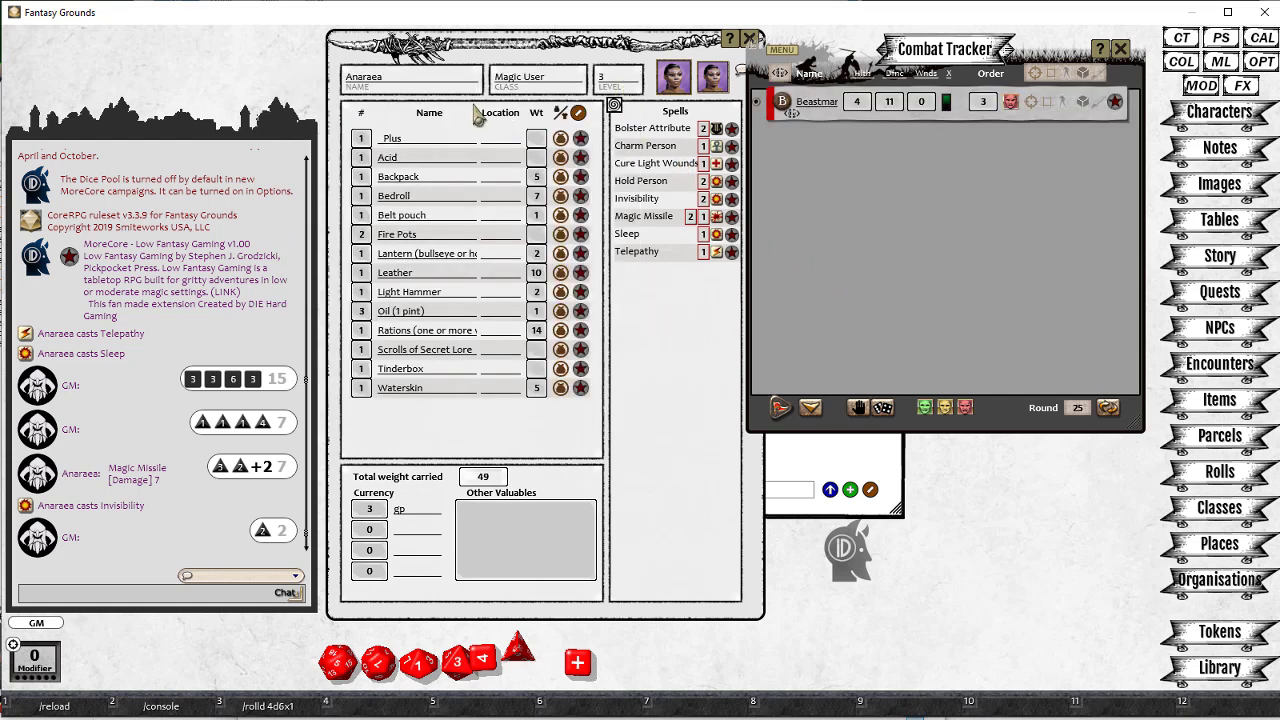
drag(677, 88, 962, 205)
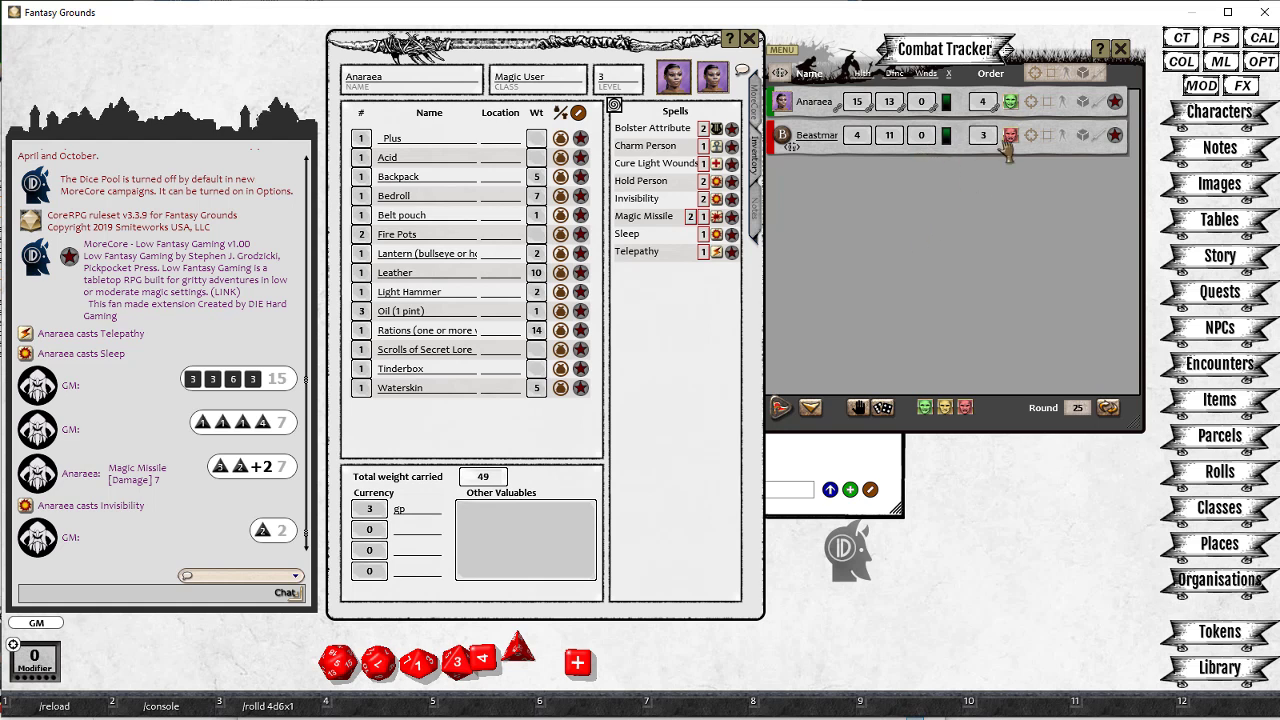
- Make the Beastman visible in the Combat Tracker and set it as Anaraea's target with her targeting details shown
ctrl+click(778, 138)
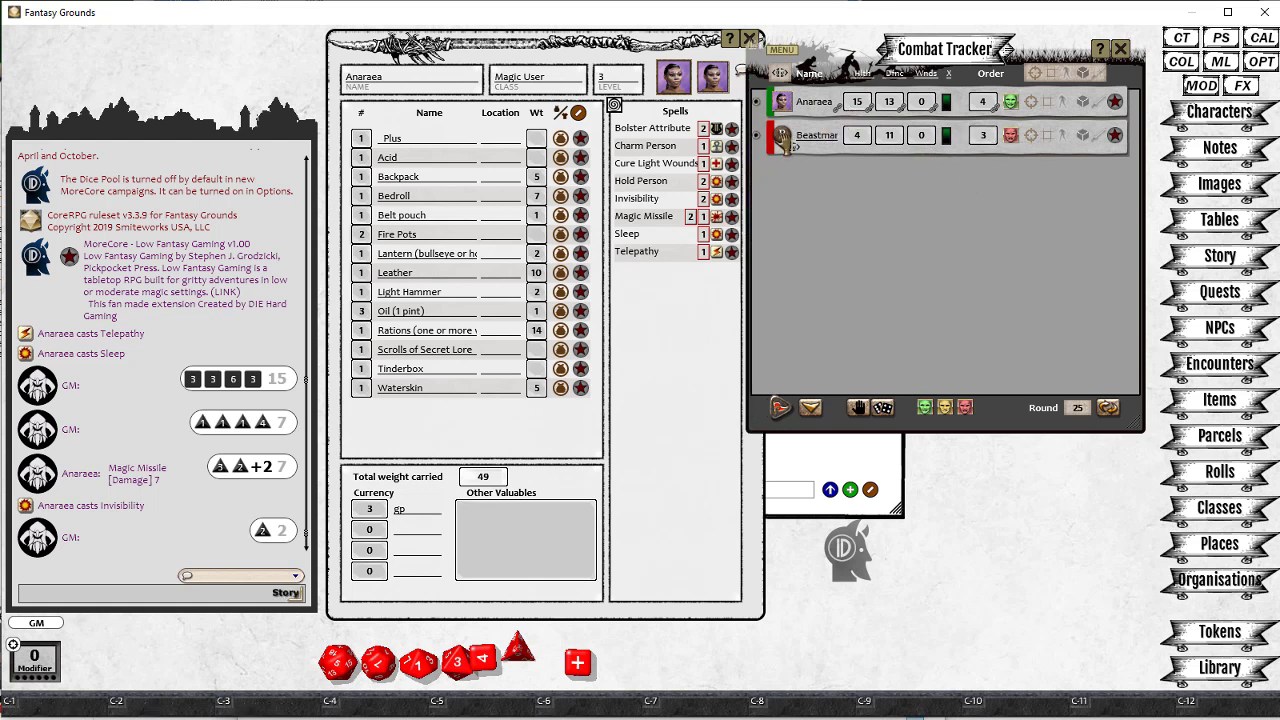
key(ctrl)
ctrl+click(783, 138)
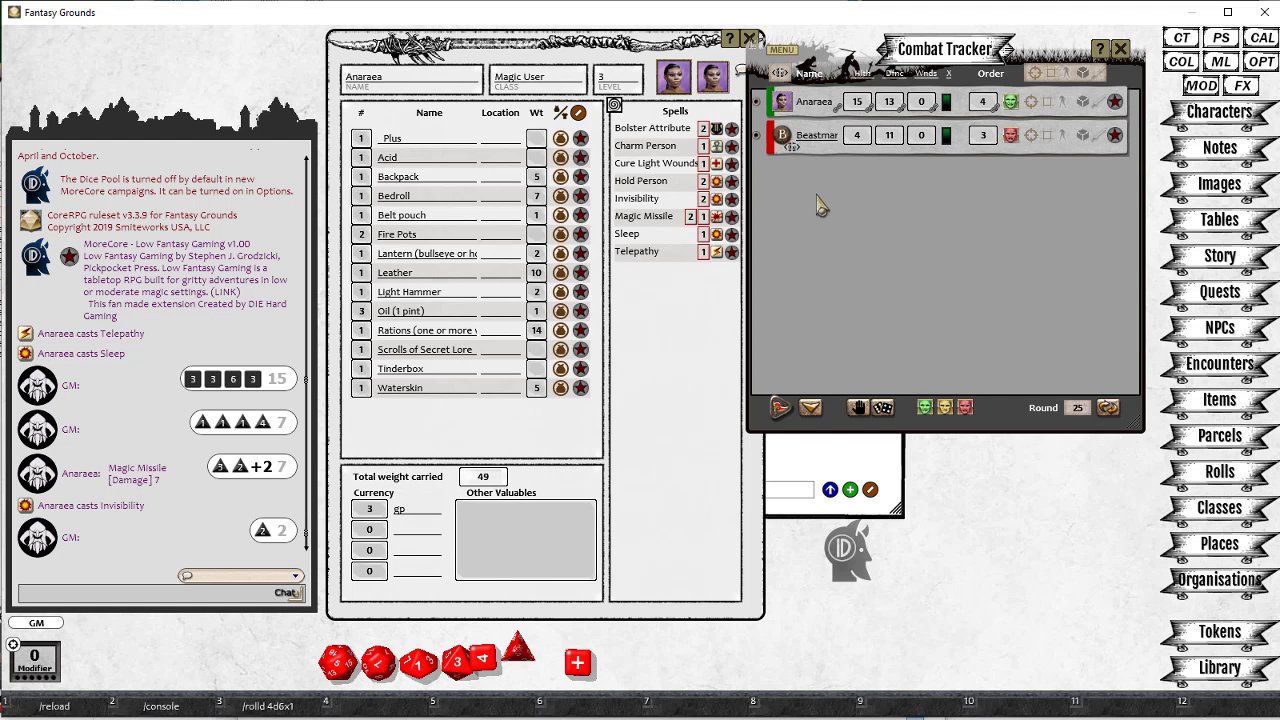
click(1031, 101)
drag(1091, 127, 794, 164)
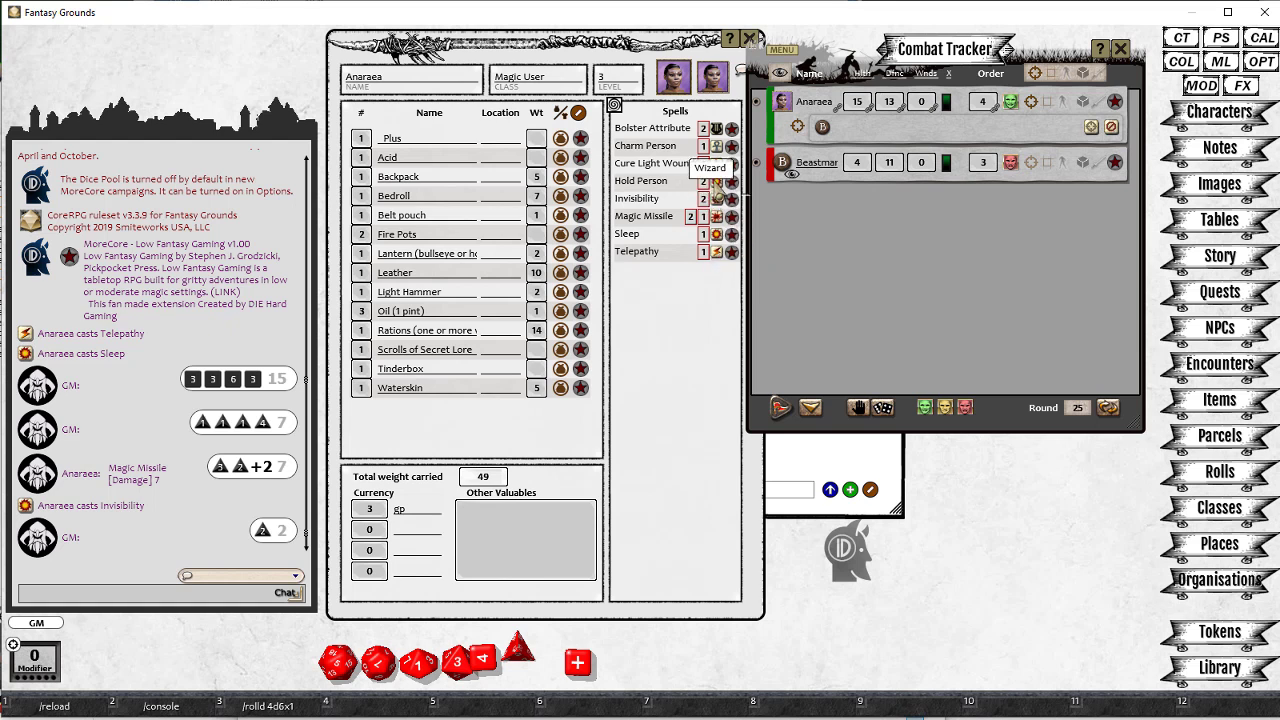
- Cast Hold Person from Anaraea's Spells list and roll one four-sided die into the chat
click(716, 181)
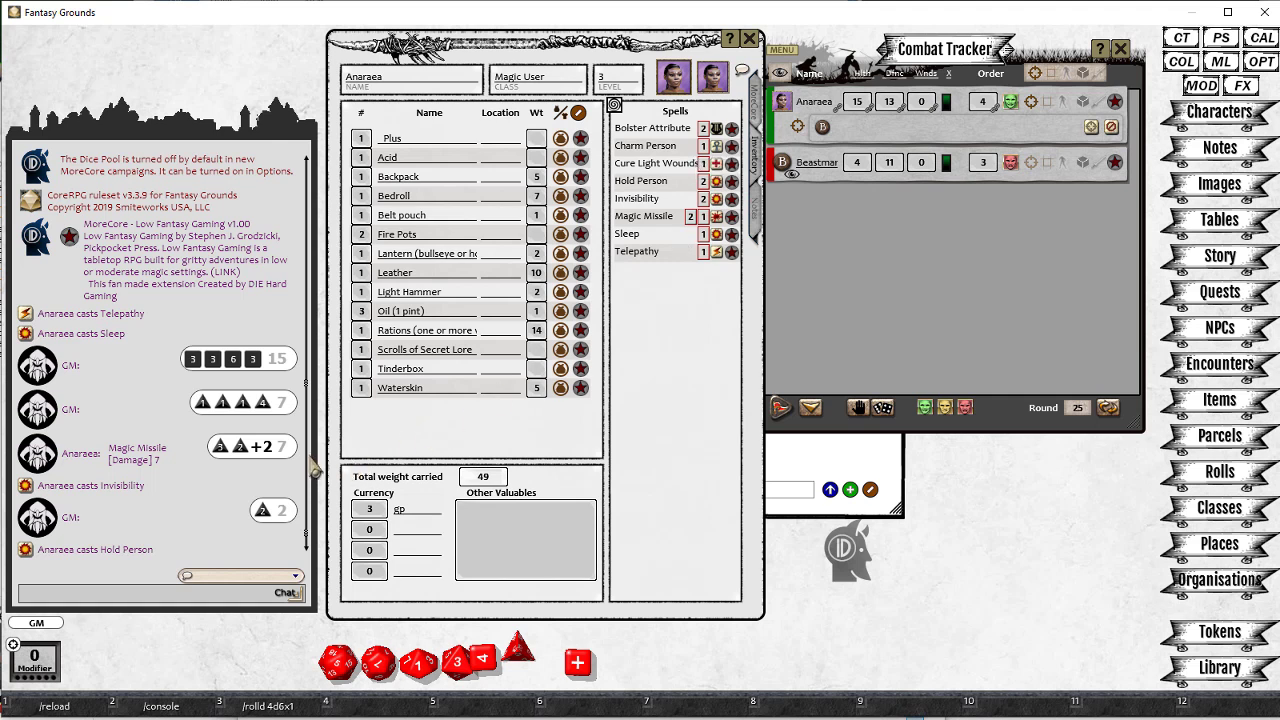
drag(520, 652, 195, 440)
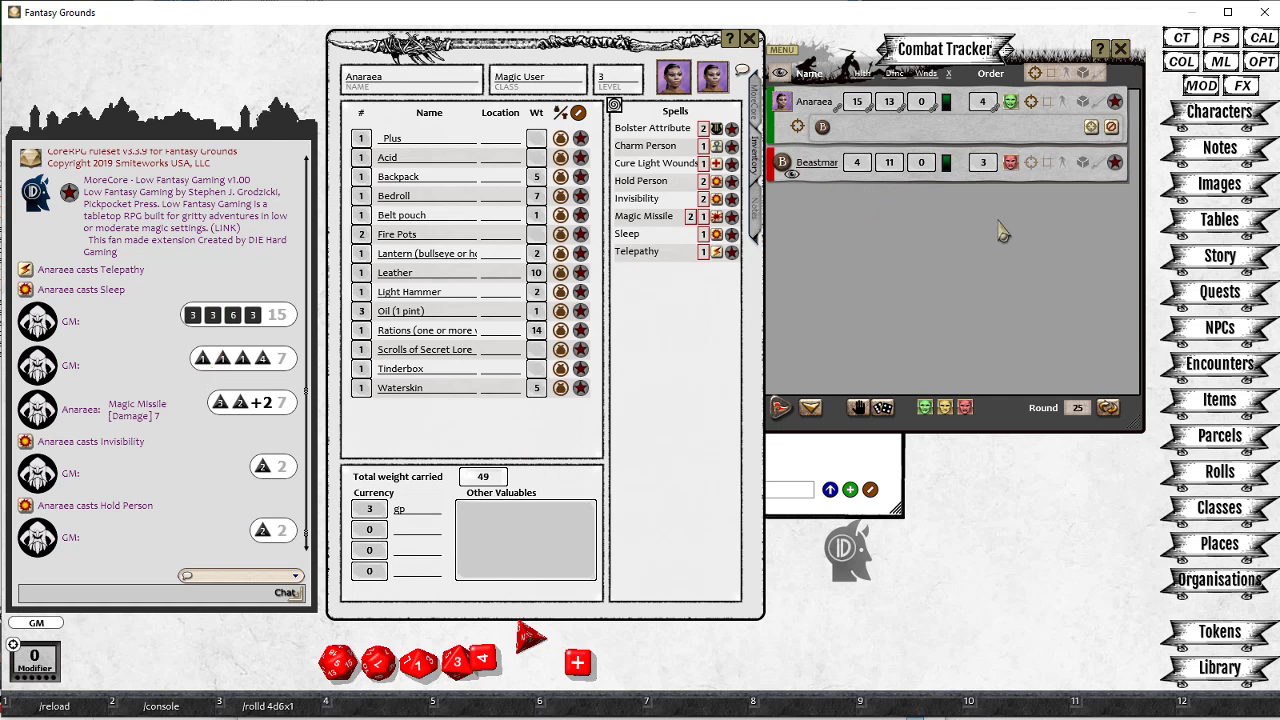
- Roll the Beastman's Luck save from its NPC sheet with its +2 Strength modifier applied, and close the sheet
click(1114, 164)
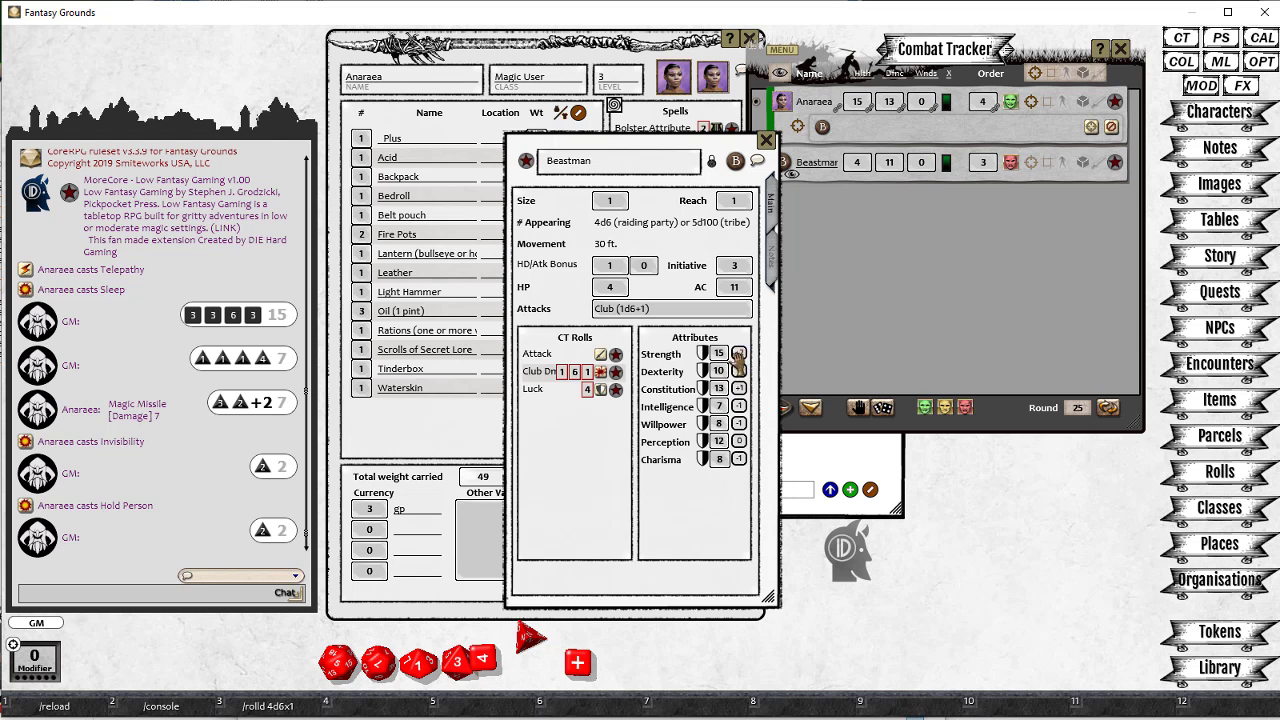
drag(739, 356, 45, 668)
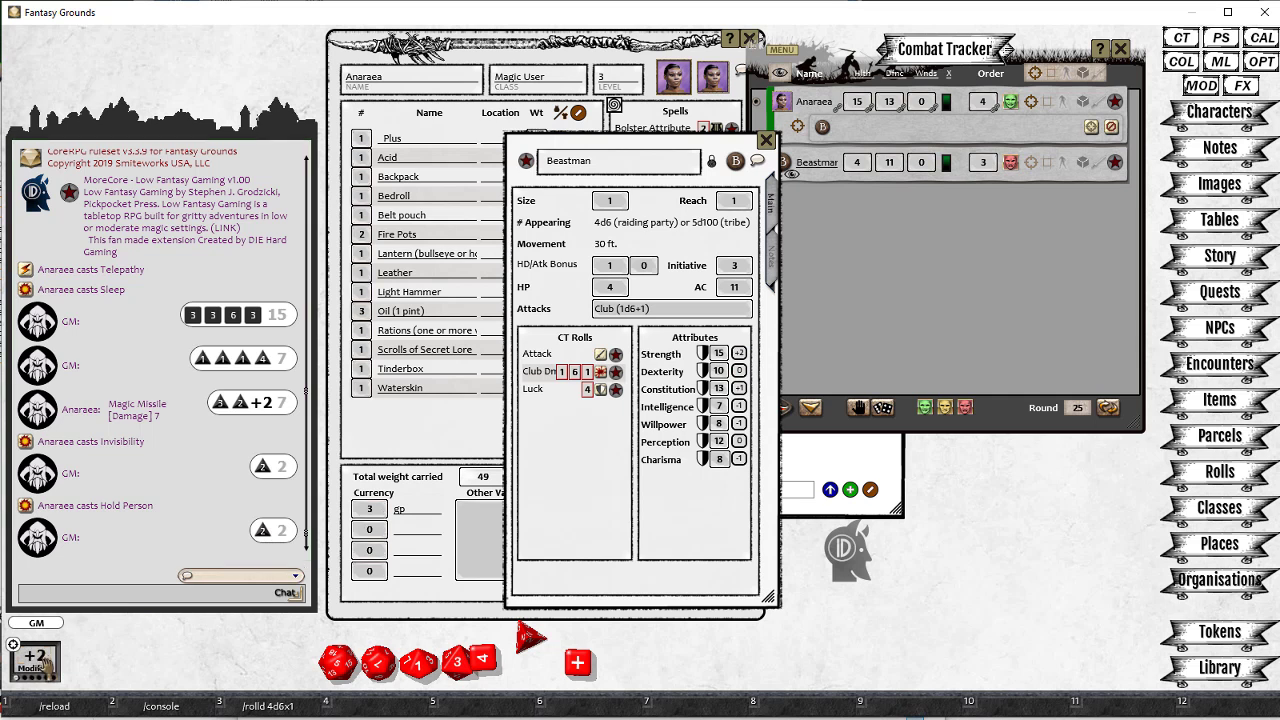
double_click(601, 392)
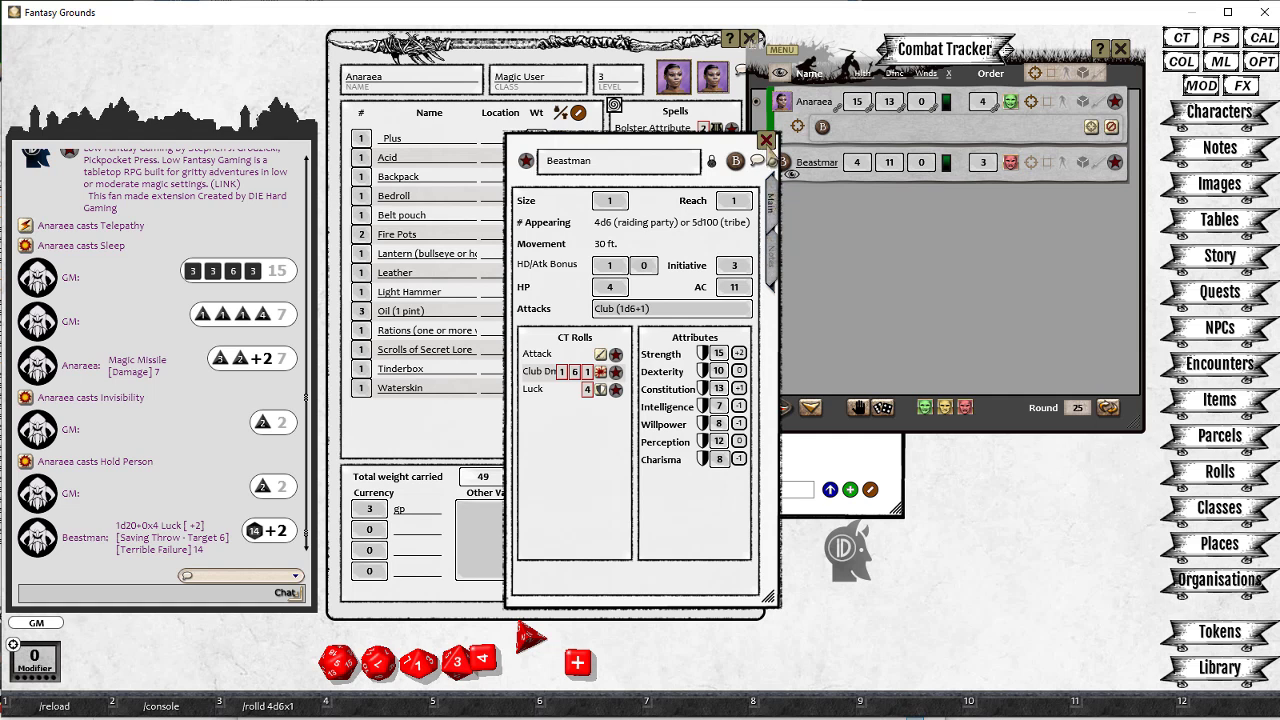
click(766, 140)
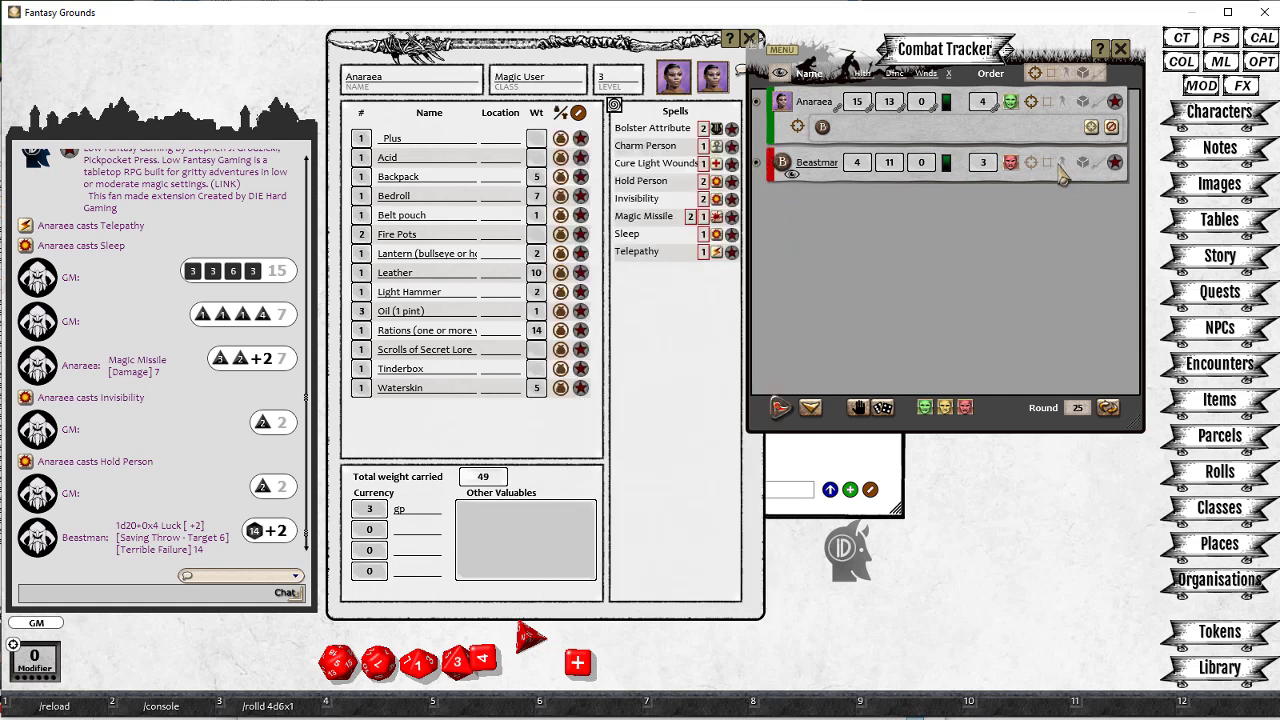
- Add a "Held" effect to the Beastman in the Combat Tracker and return to the character sheet
click(1063, 164)
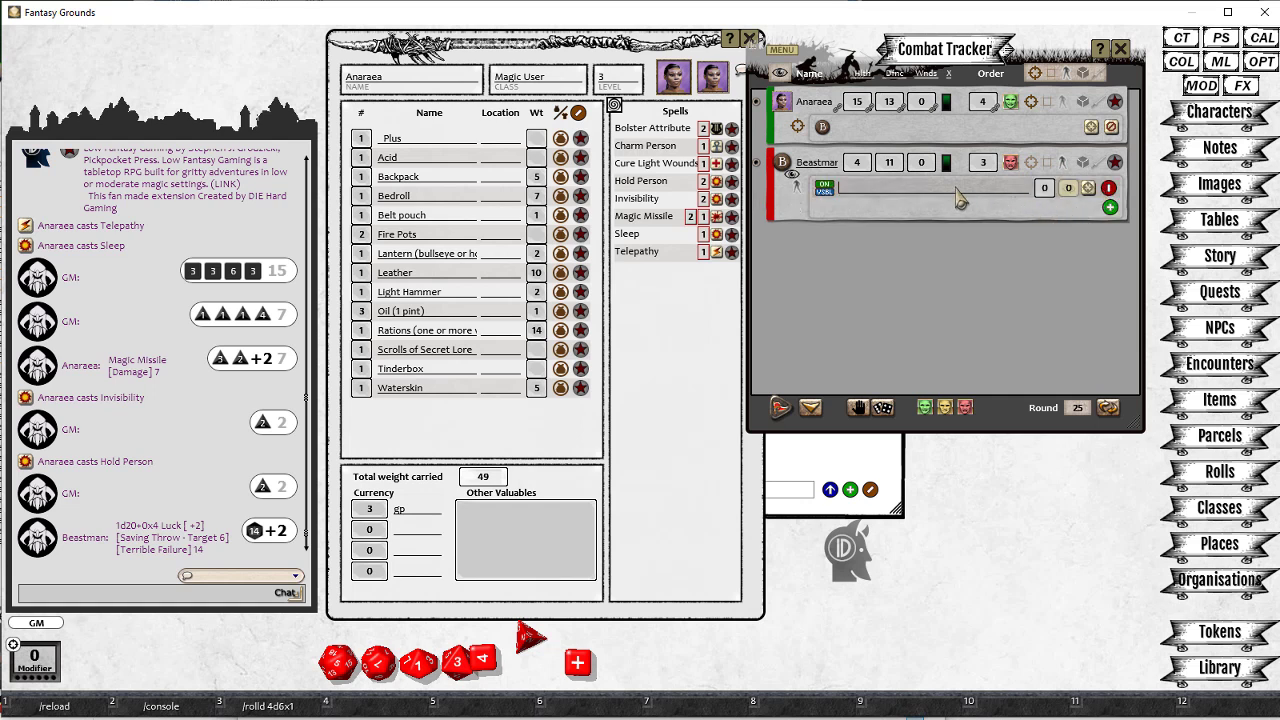
text(Held)
click(1044, 188)
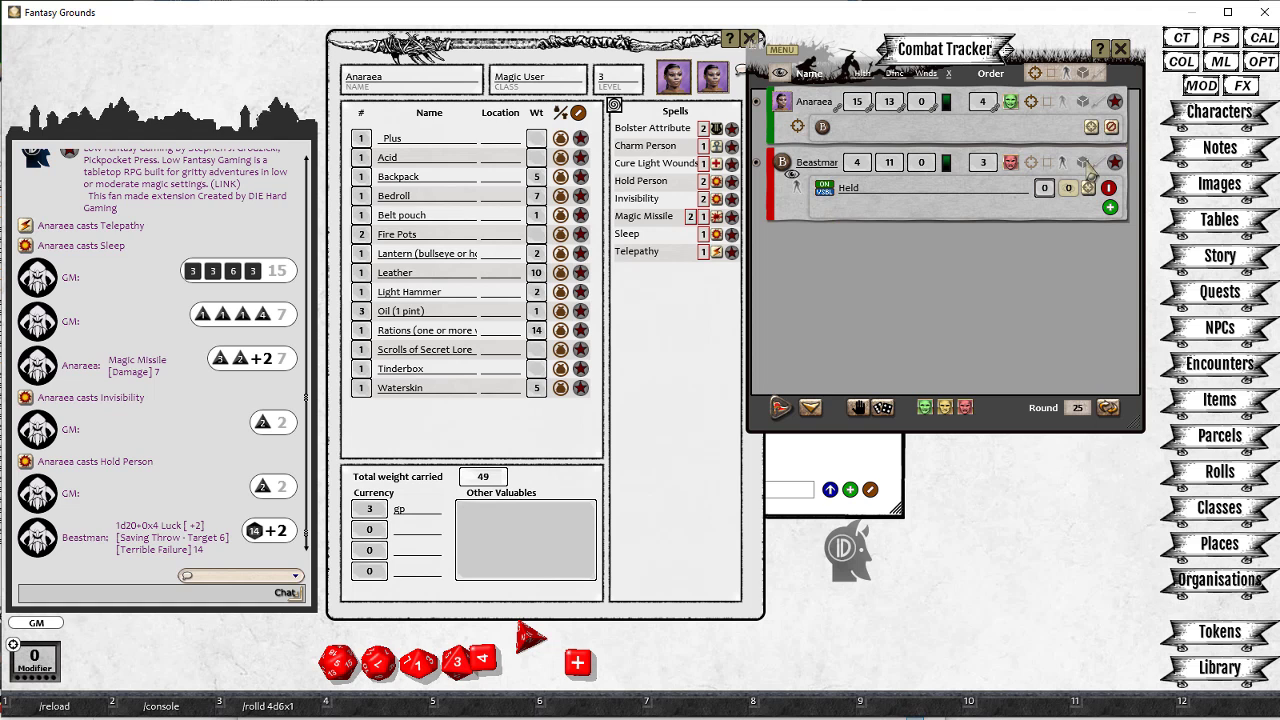
click(686, 56)
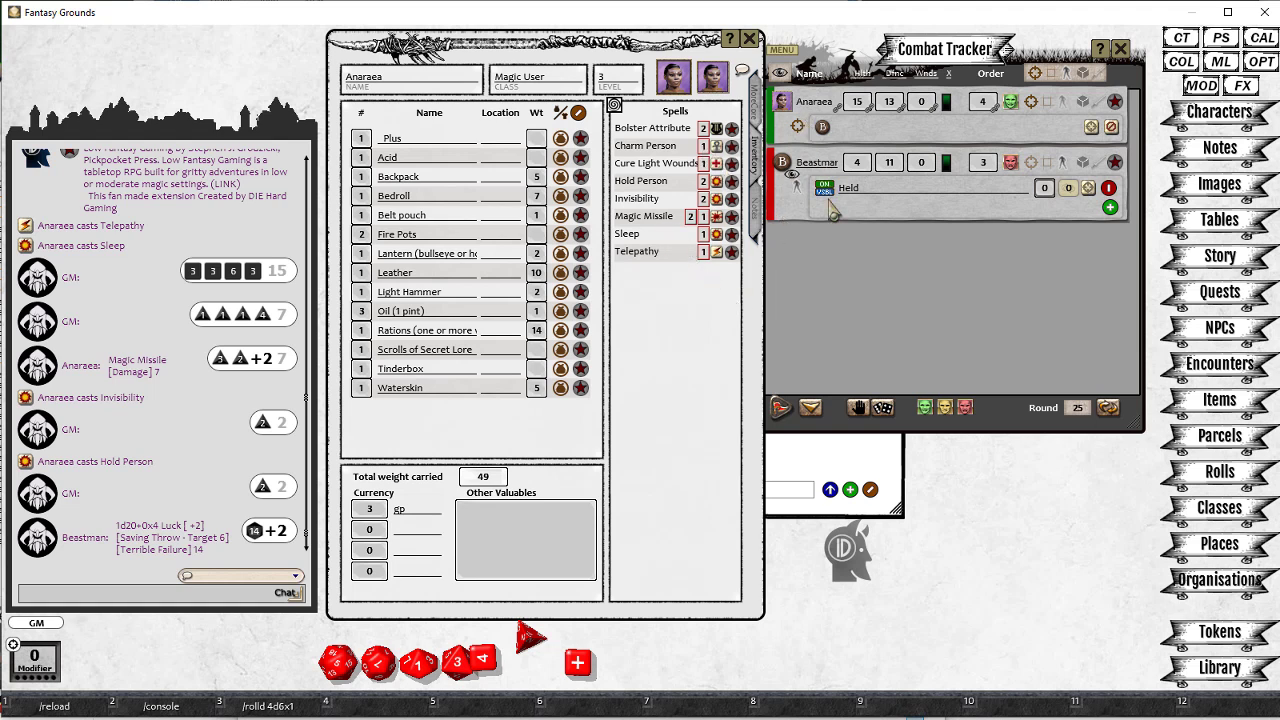
- Set the Beastman's health to 14 in the Combat Tracker, and cast Magic Missile and Cure Light Wounds on it
click(857, 166)
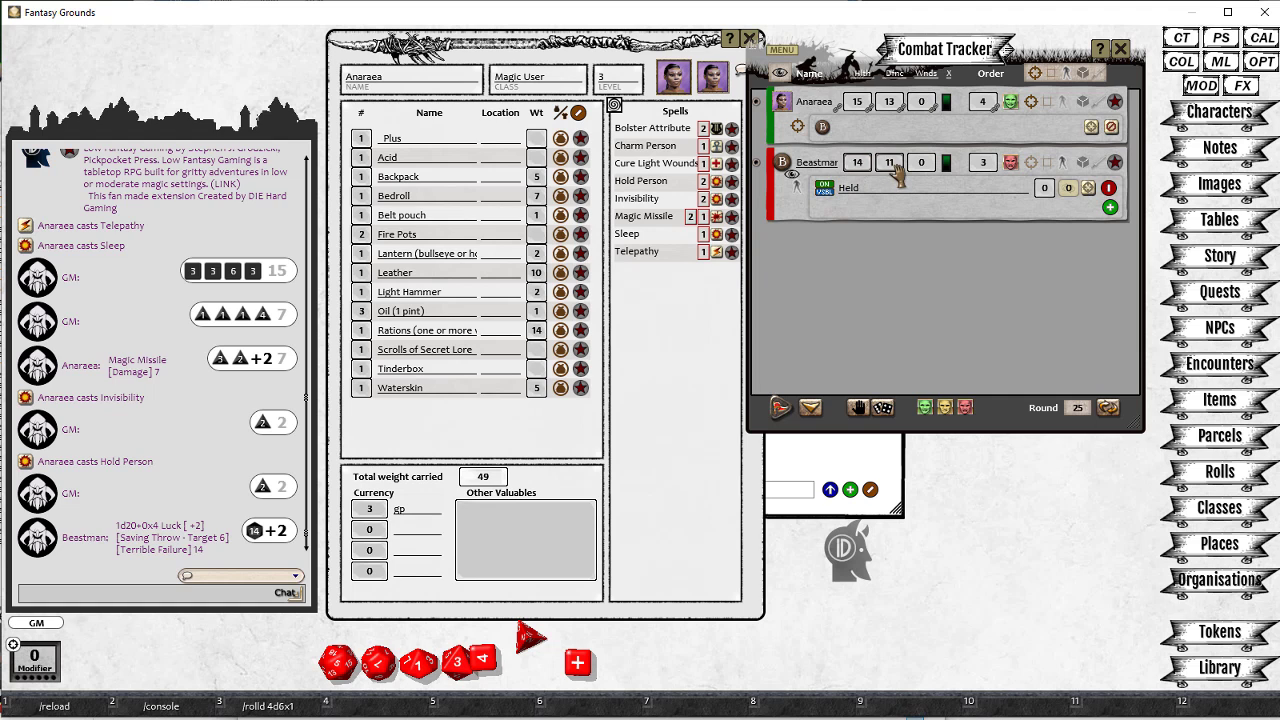
double_click(716, 234)
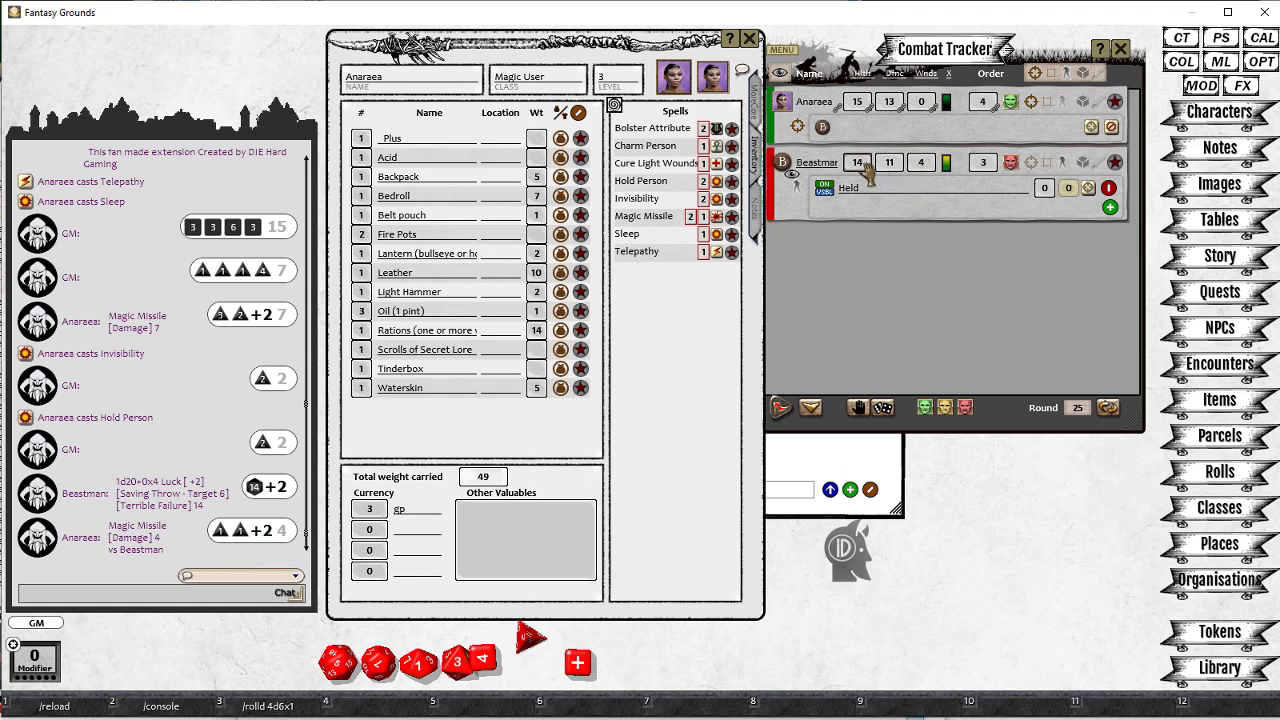
mouse_move(953, 177)
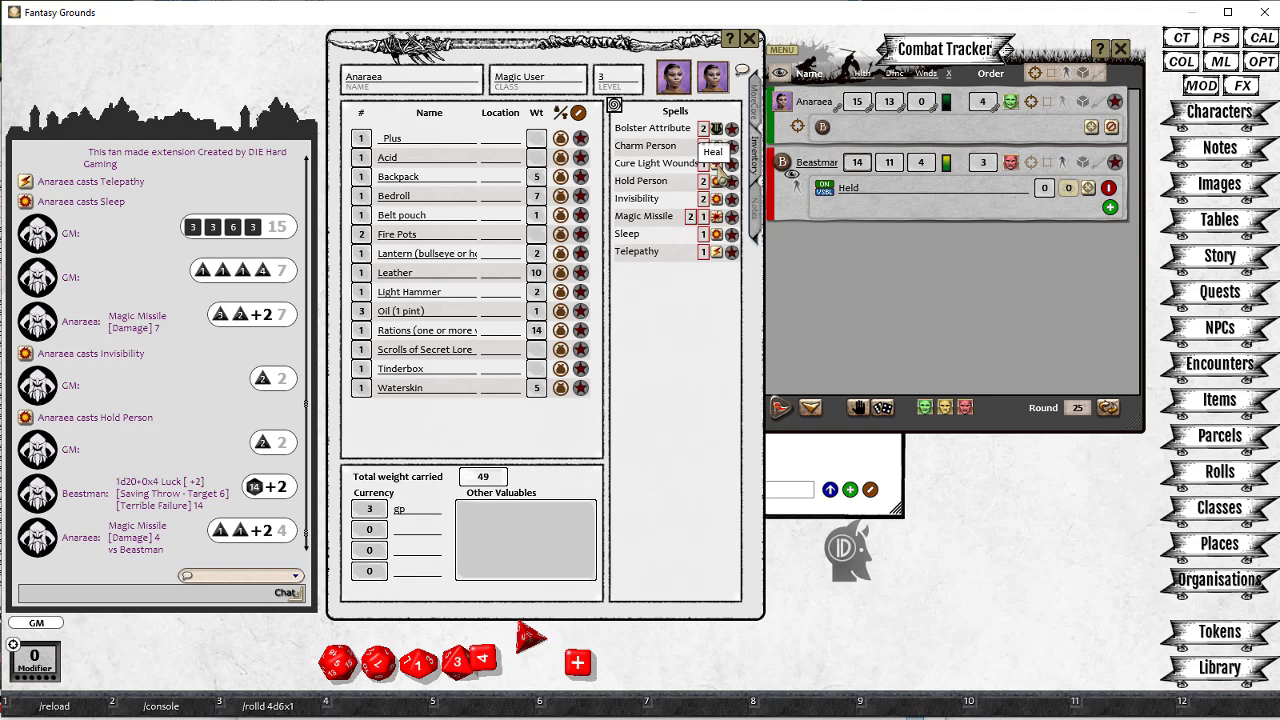
click(717, 165)
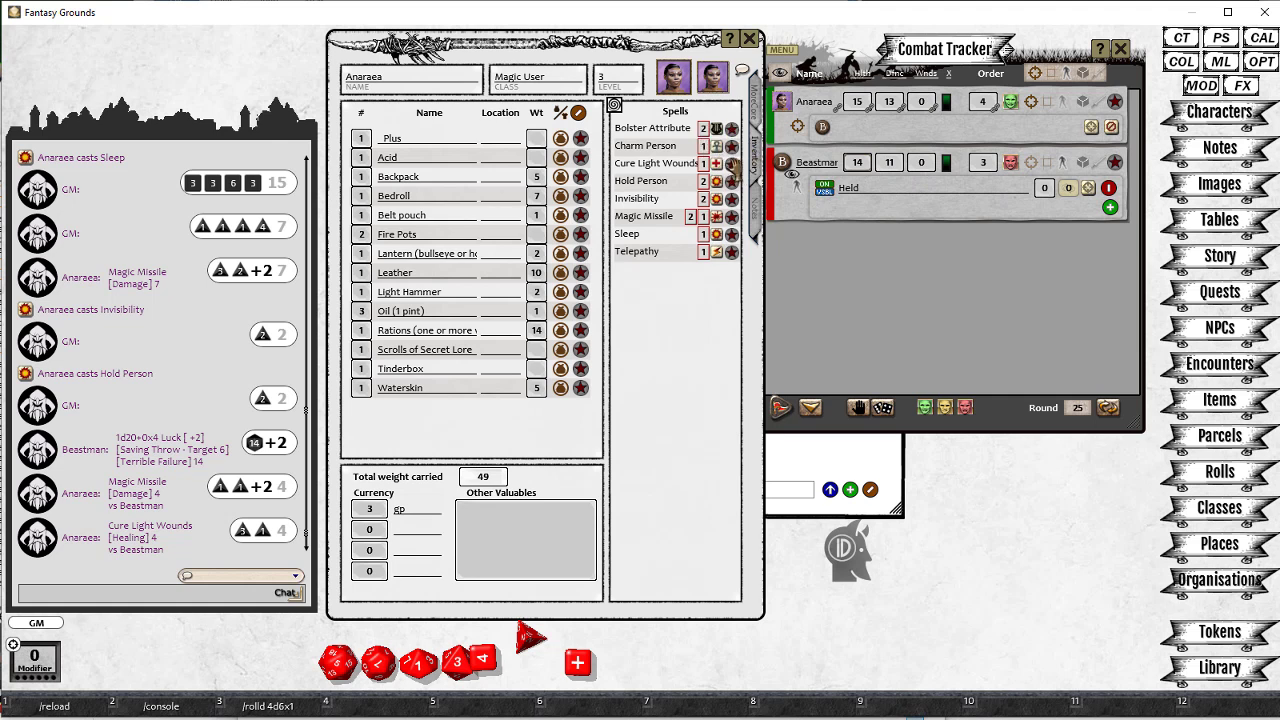
- Open Anaraea's Cure Light Wounds spell beside the character sheet and read how its healing amount is set up
click(732, 164)
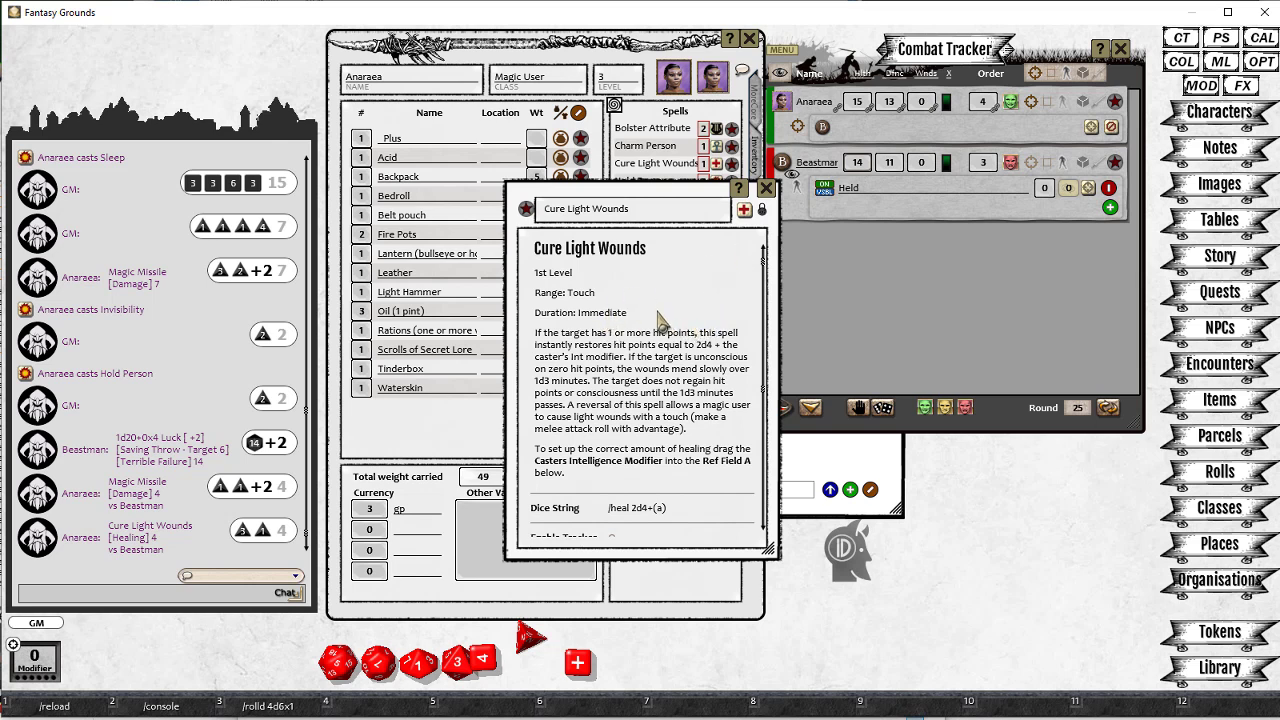
scroll(660, 320, down, 2)
scroll(664, 326, up, 2)
drag(636, 196, 899, 225)
scroll(904, 410, down, 2)
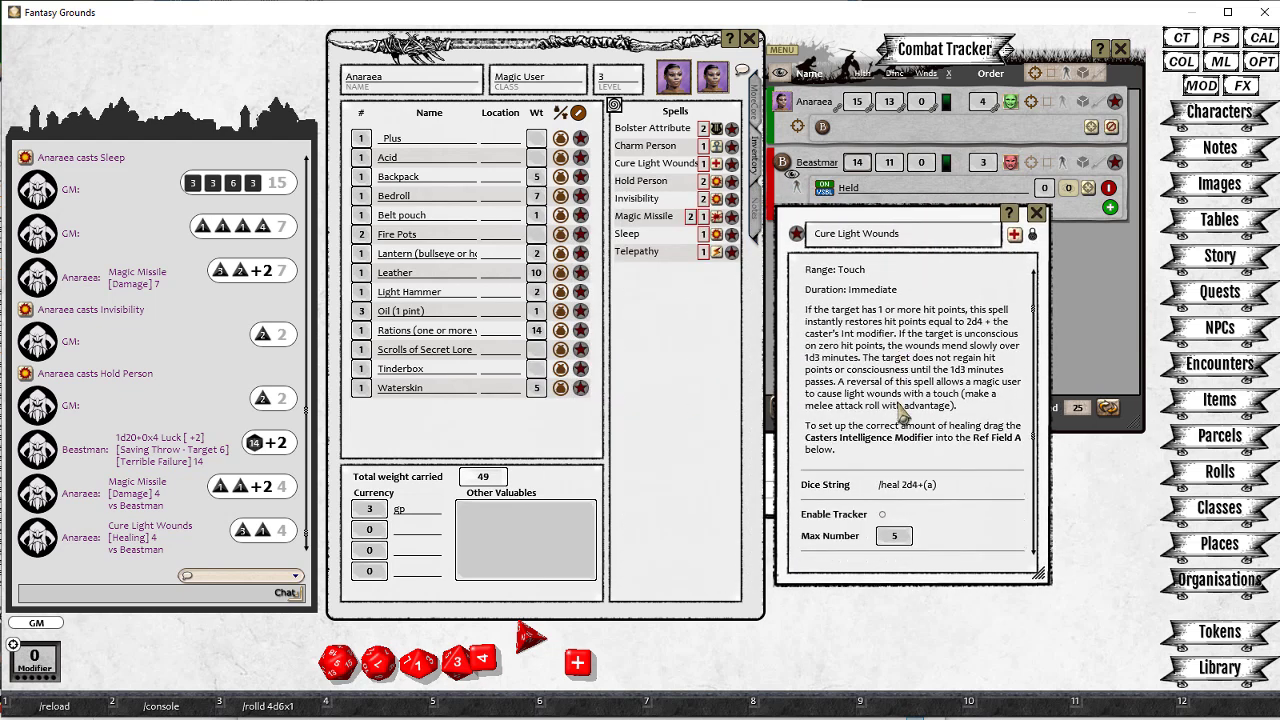
scroll(904, 413, up, 3)
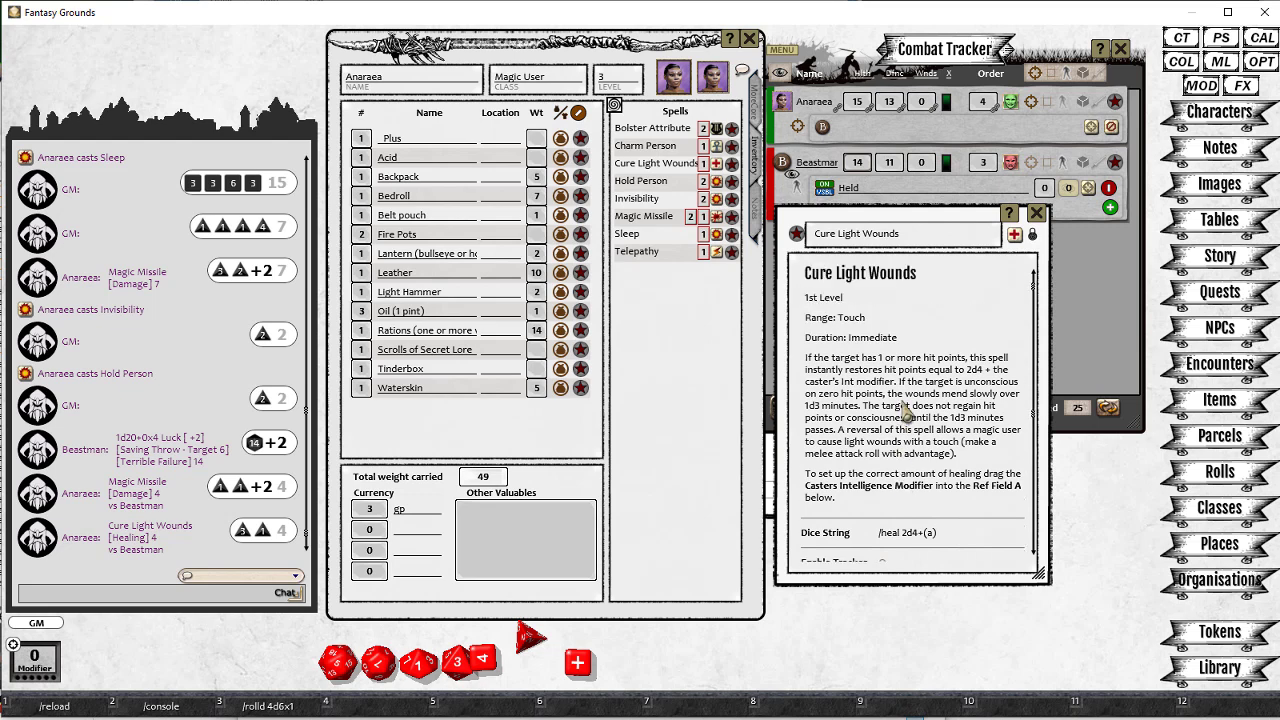
- Unlock Cure Light Wounds, link Anaraea's Intelligence modifier to Ref Field A, then lock and close the spell
click(1033, 236)
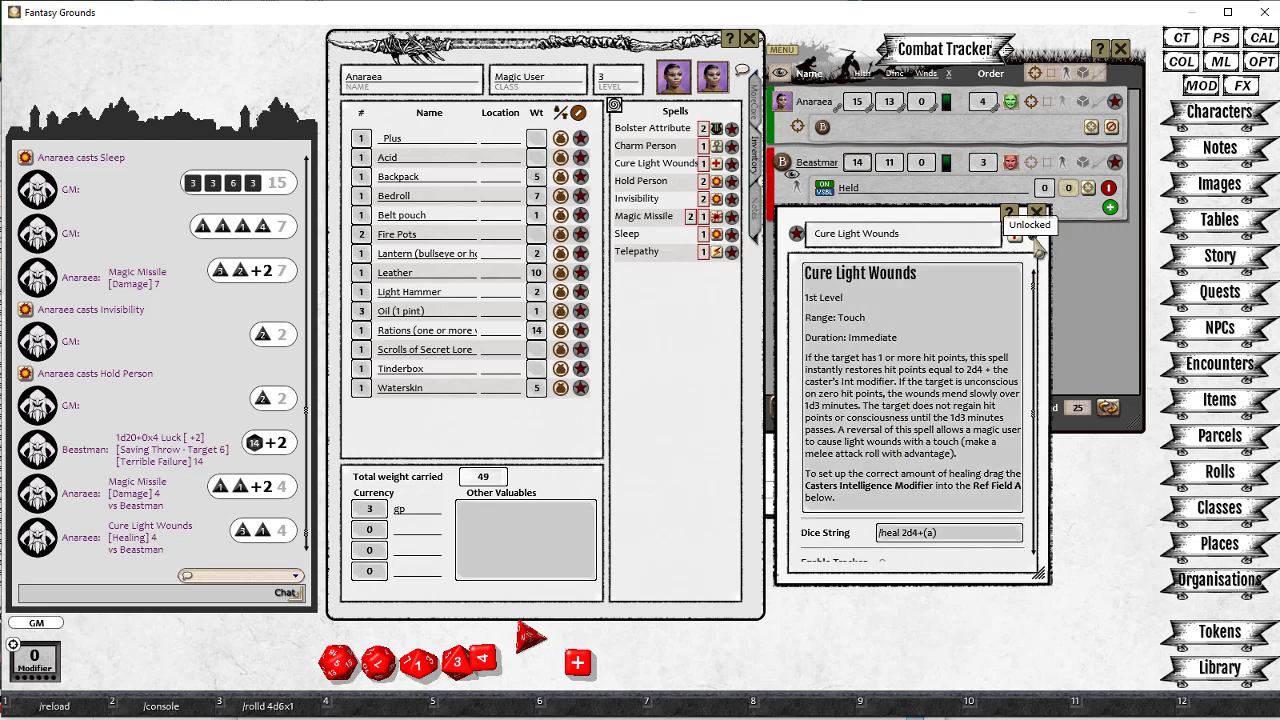
click(756, 110)
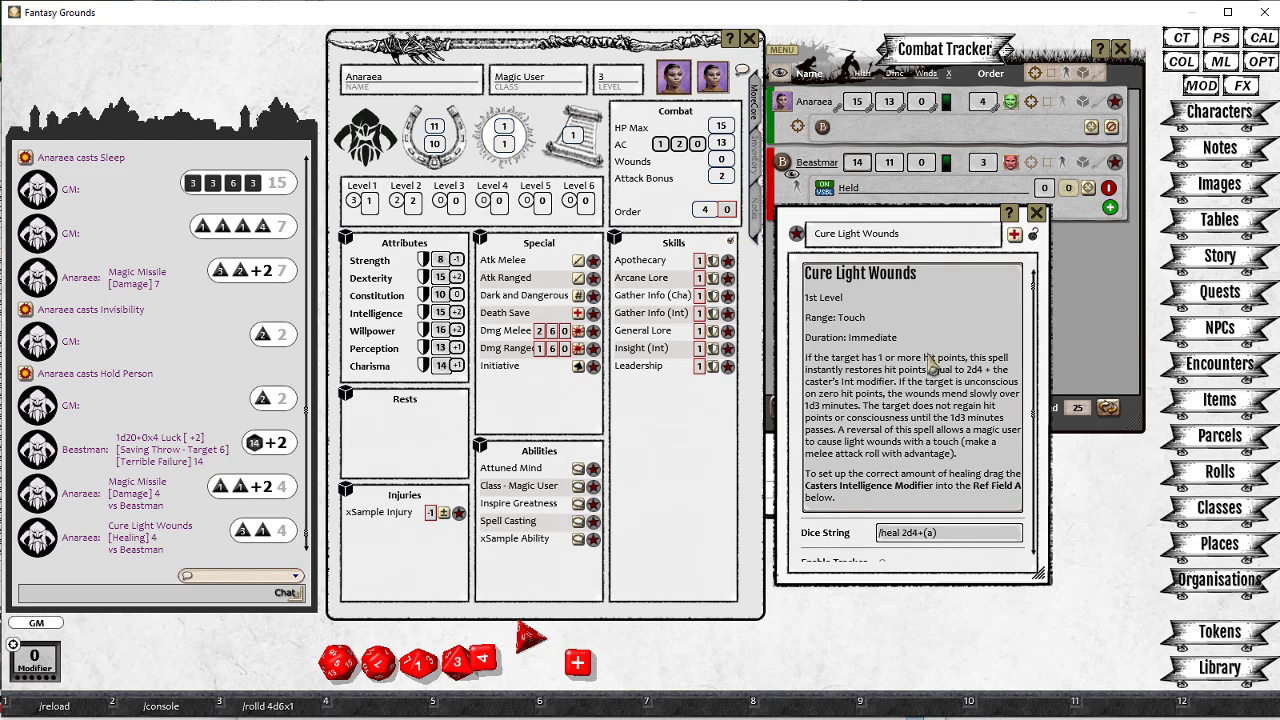
scroll(932, 400, down, 10)
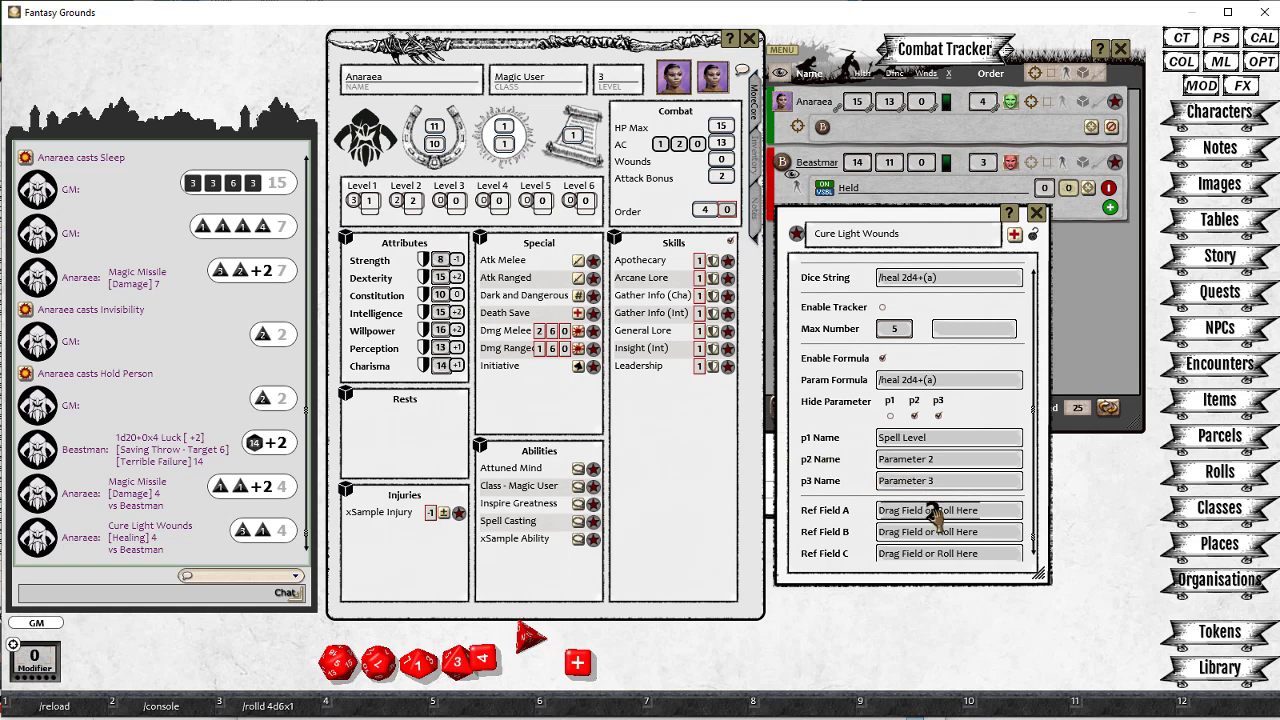
drag(935, 510, 935, 511)
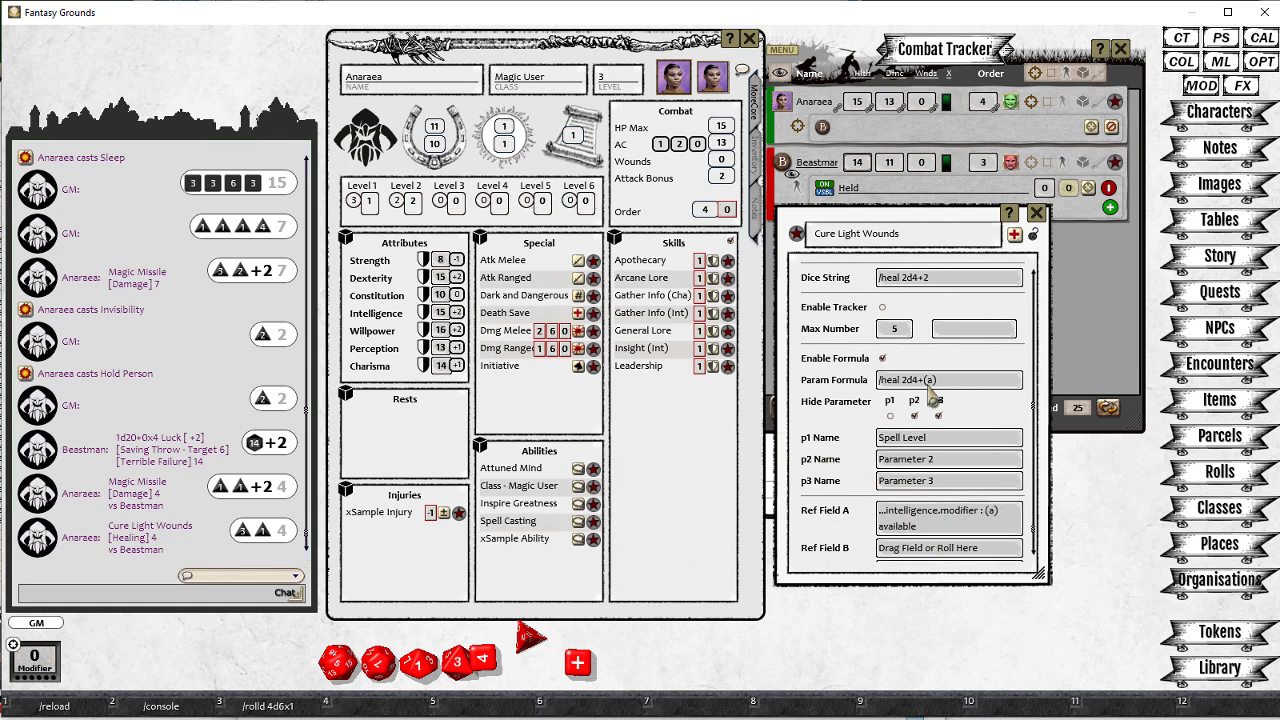
scroll(930, 400, up, 2)
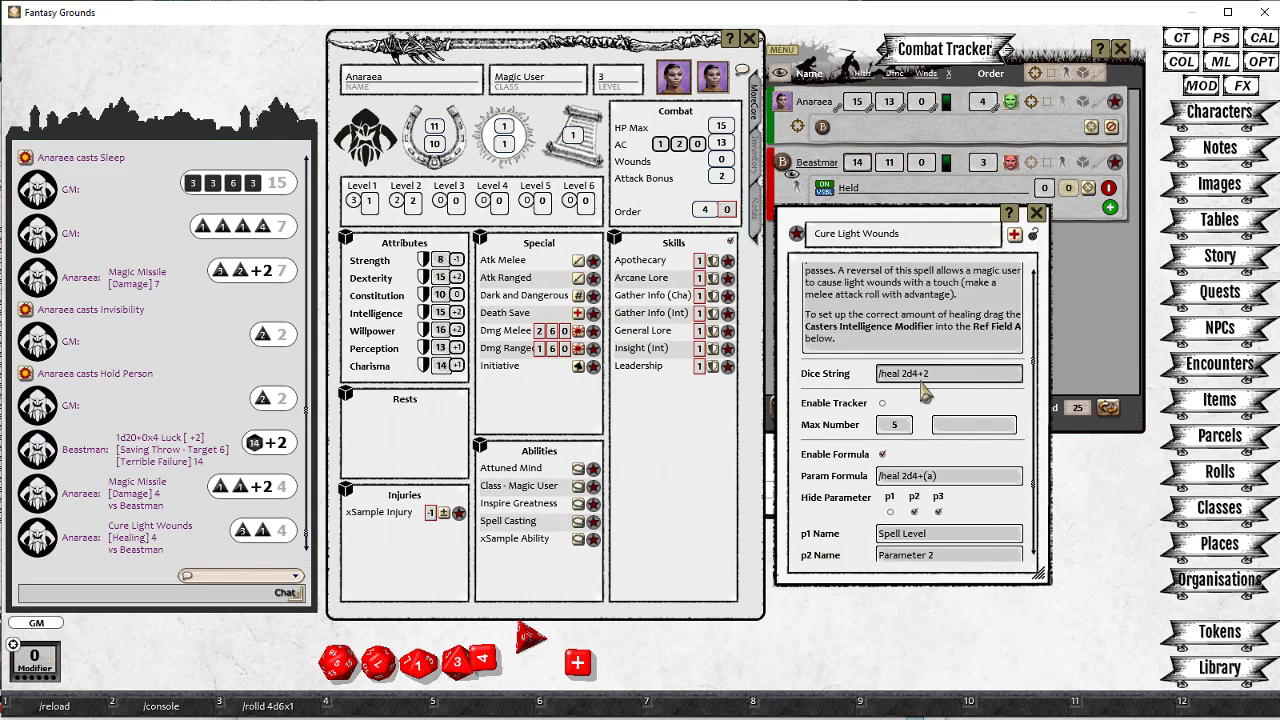
click(1033, 236)
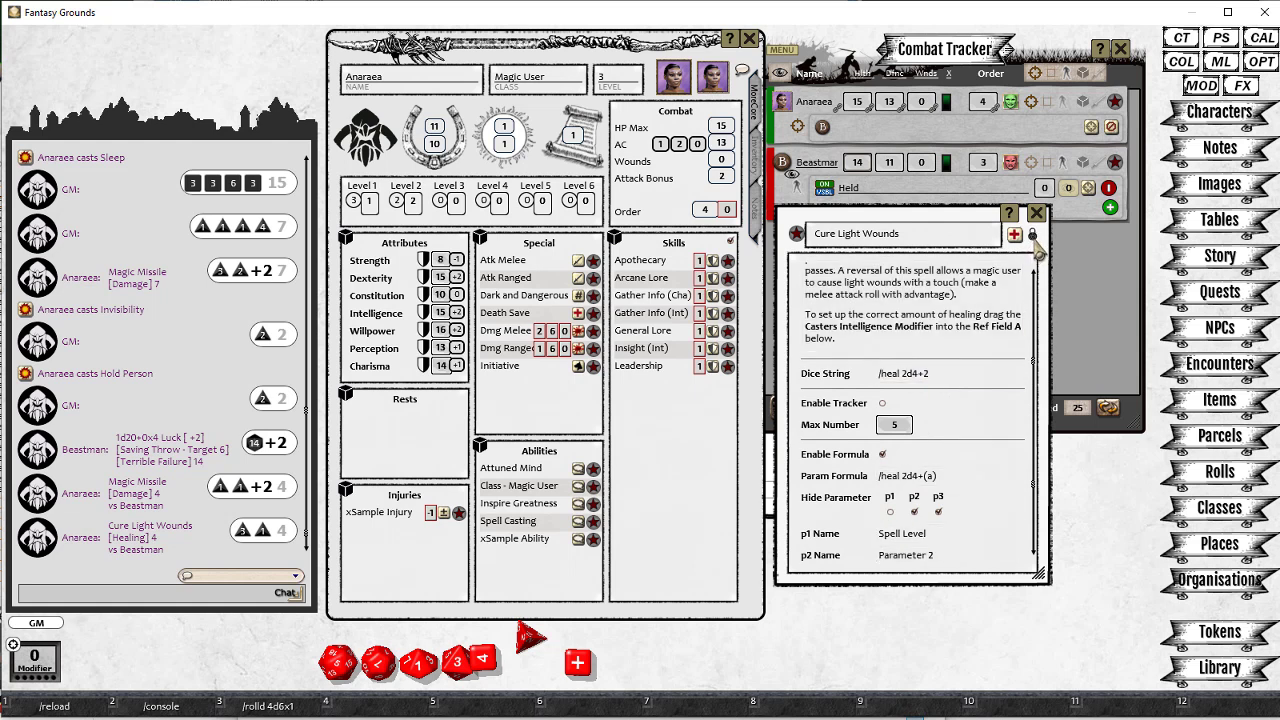
click(1037, 214)
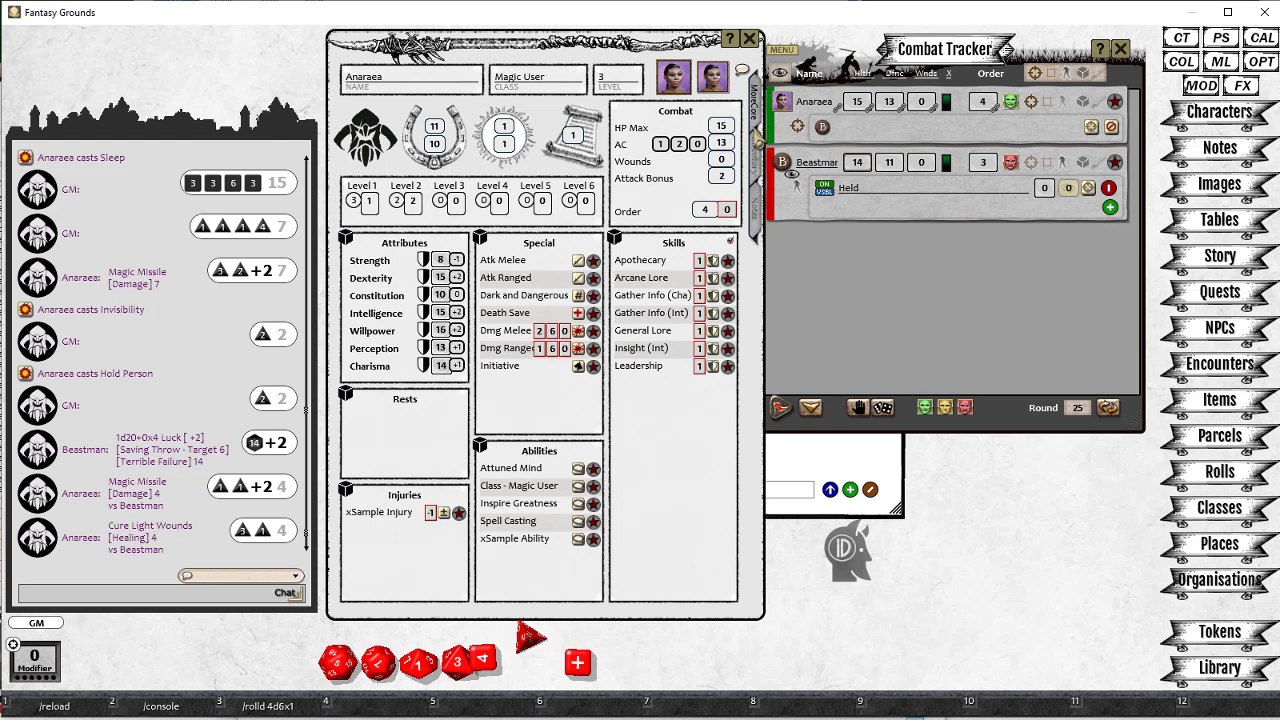
- Cast Magic Missile and then Cure Light Wounds on the Beastman from Anaraea's Spells list
click(757, 168)
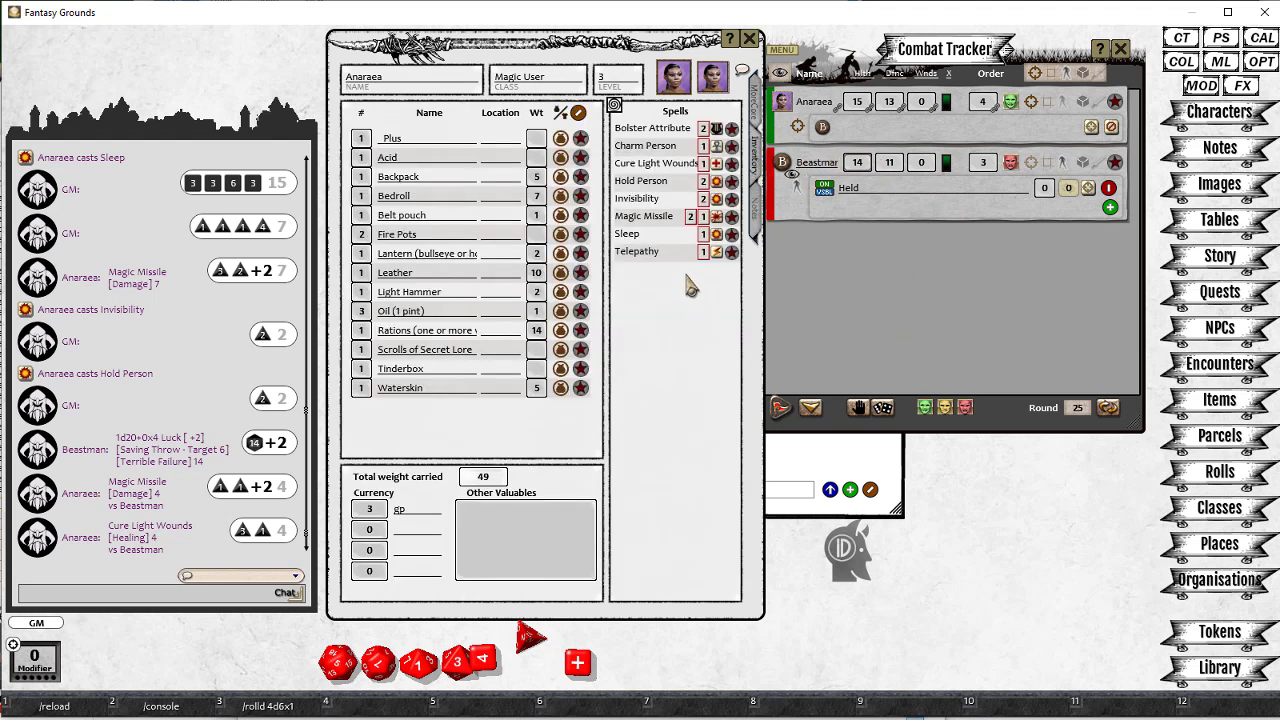
double_click(716, 216)
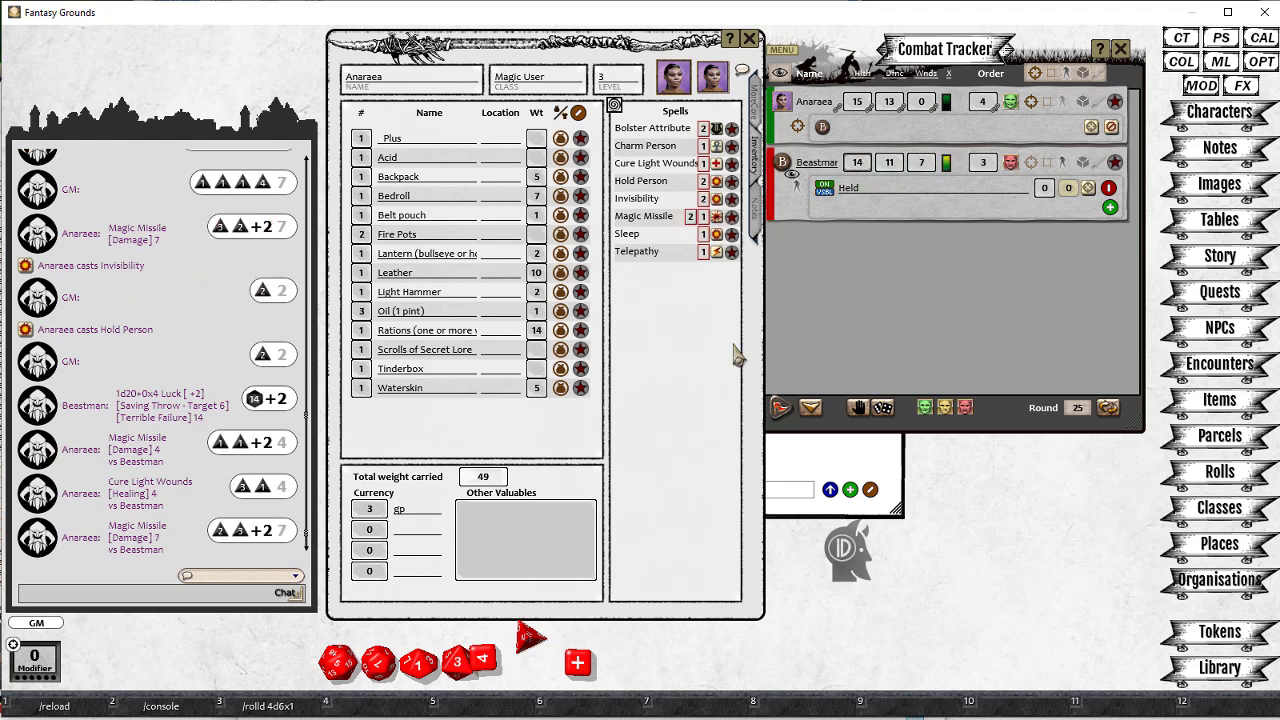
click(716, 163)
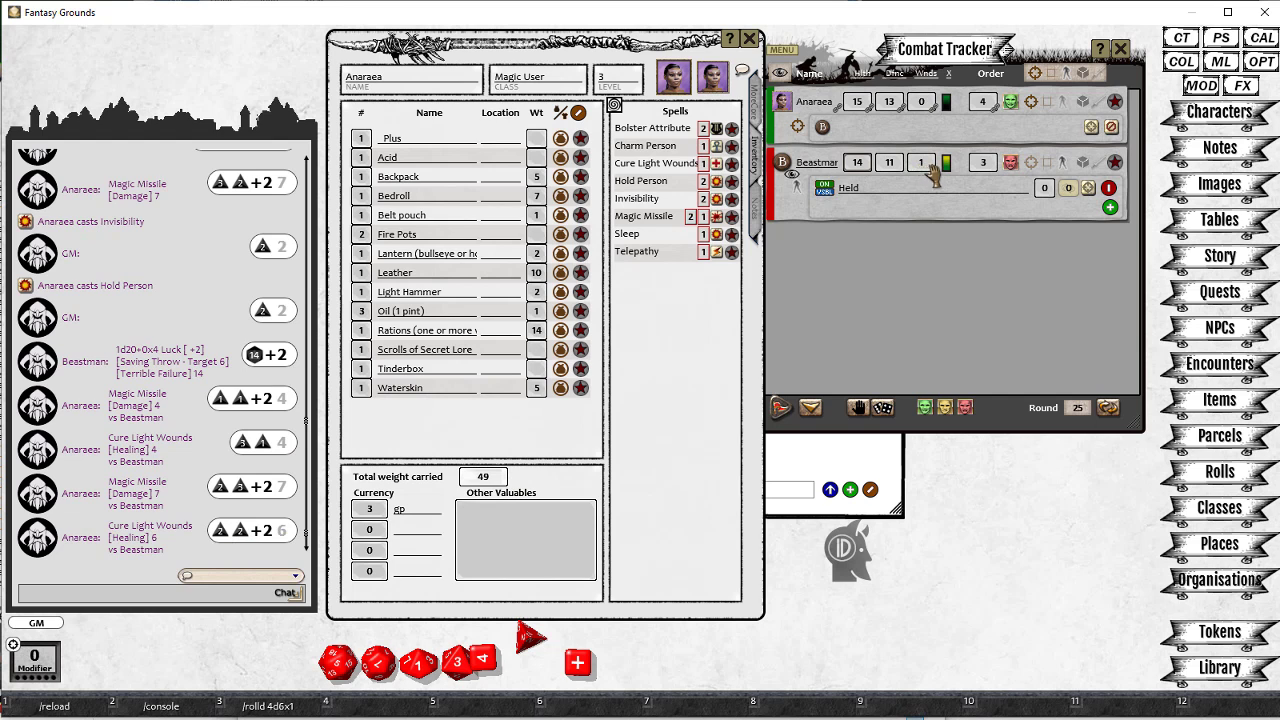
- Review the Charm Person and Bolster Attribute descriptions, and roll one four-sided die into the chat for the attribute bonus
click(729, 148)
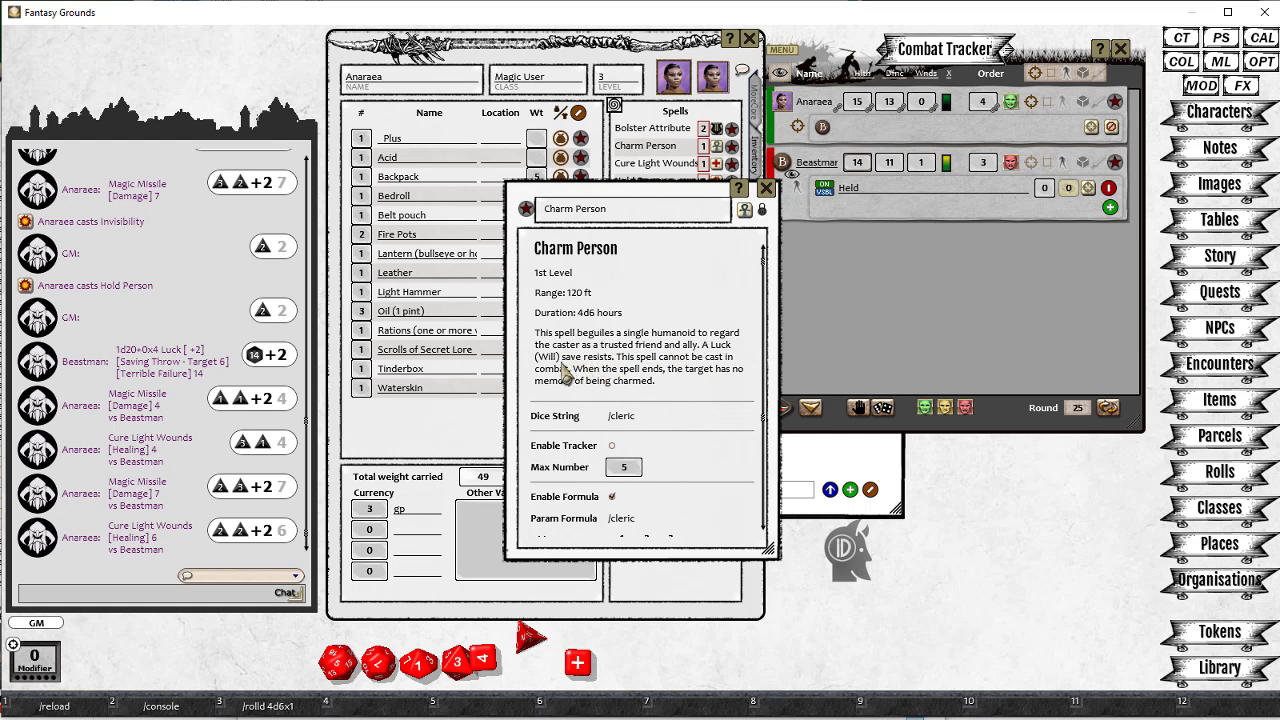
click(766, 189)
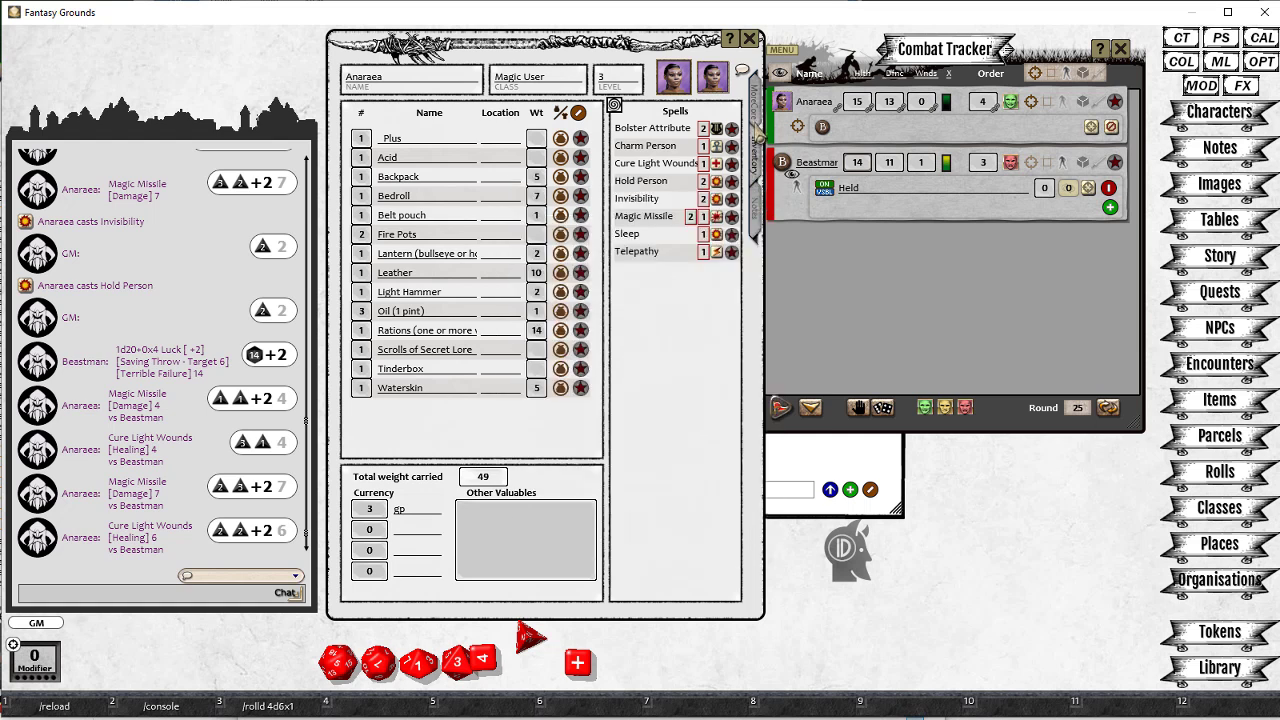
click(735, 129)
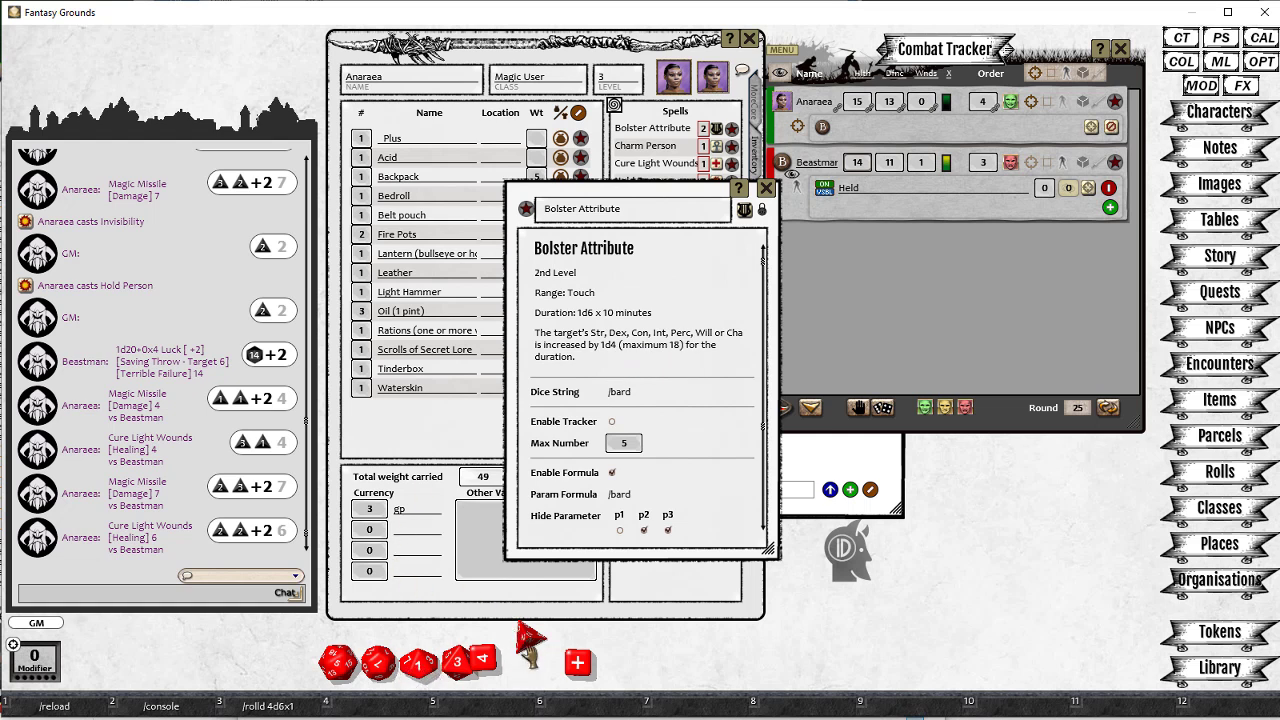
drag(530, 645, 190, 398)
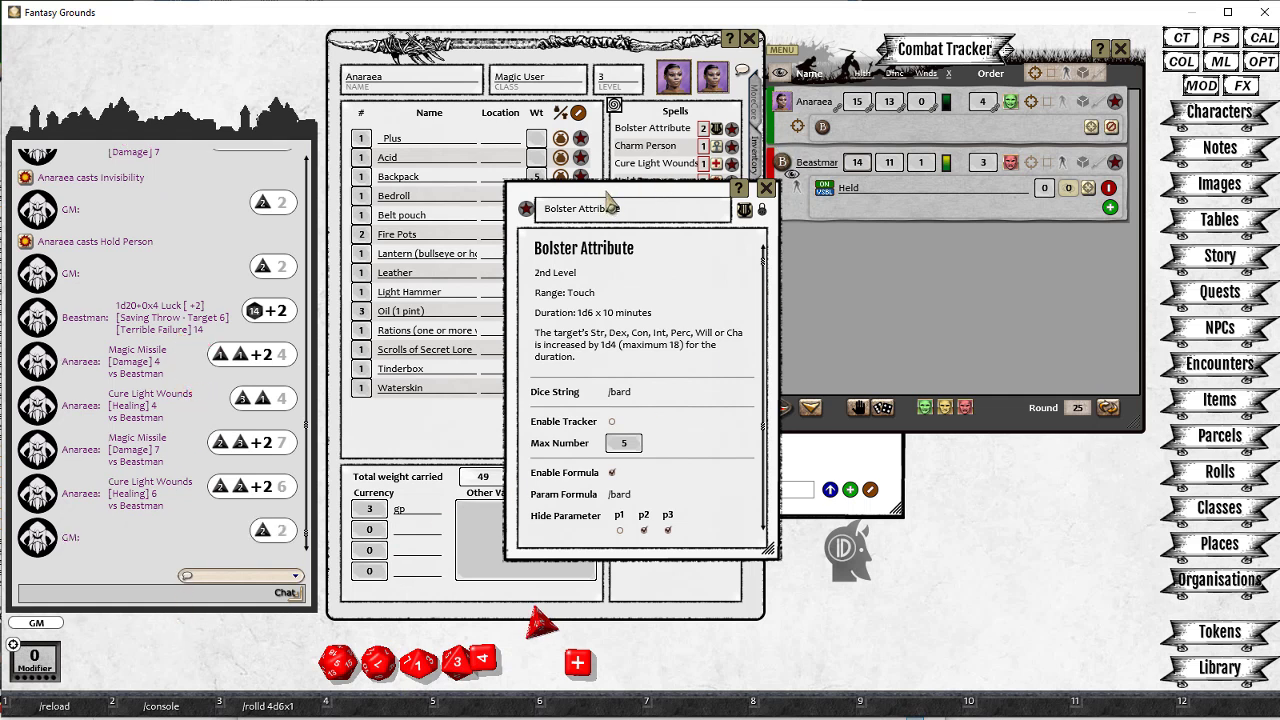
- Add an "Intelligence +2" effect to Anaraea in the Combat Tracker and close the Bolster Attribute spell
click(1064, 102)
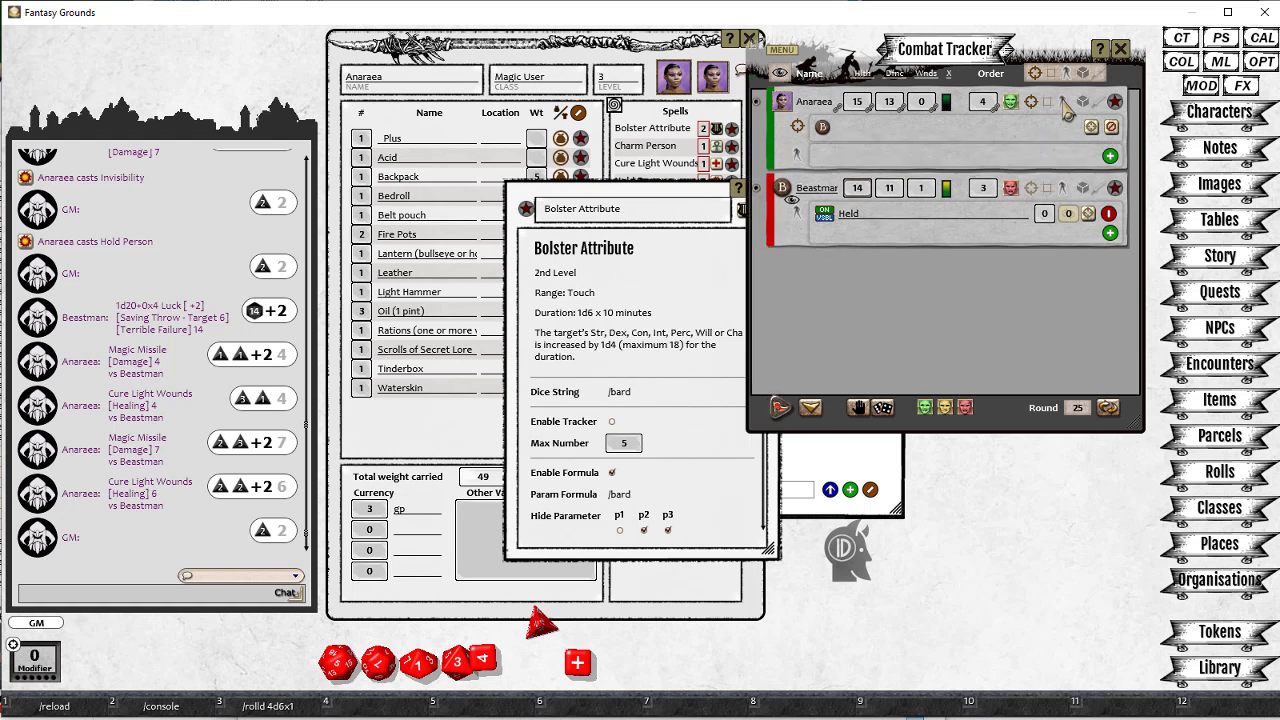
click(1110, 157)
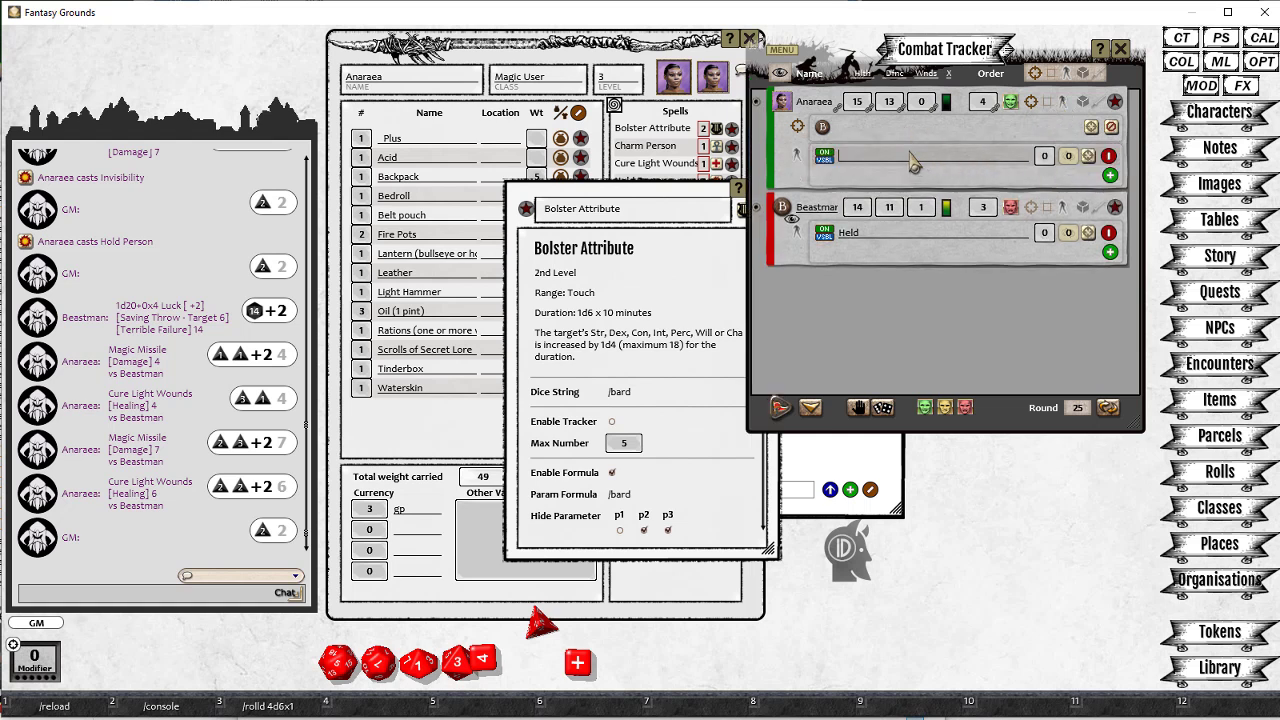
text(In)
key(shift)
text(telligence +2)
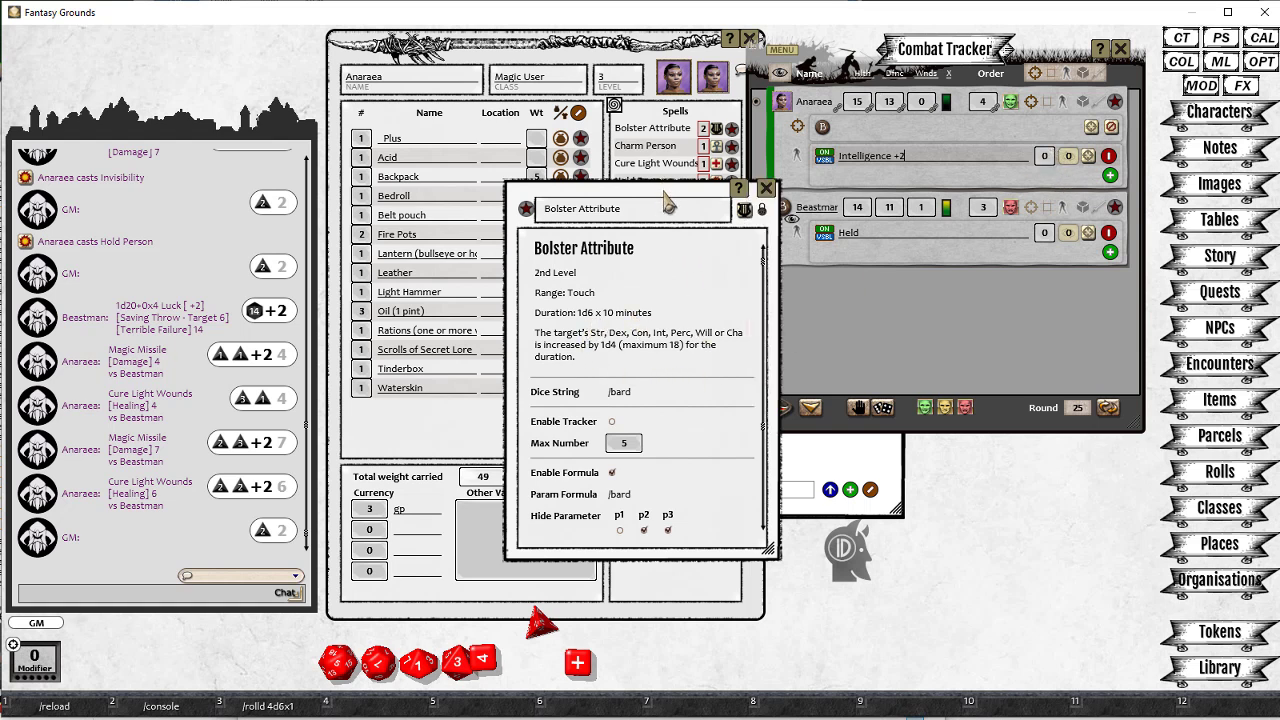
drag(668, 204, 726, 214)
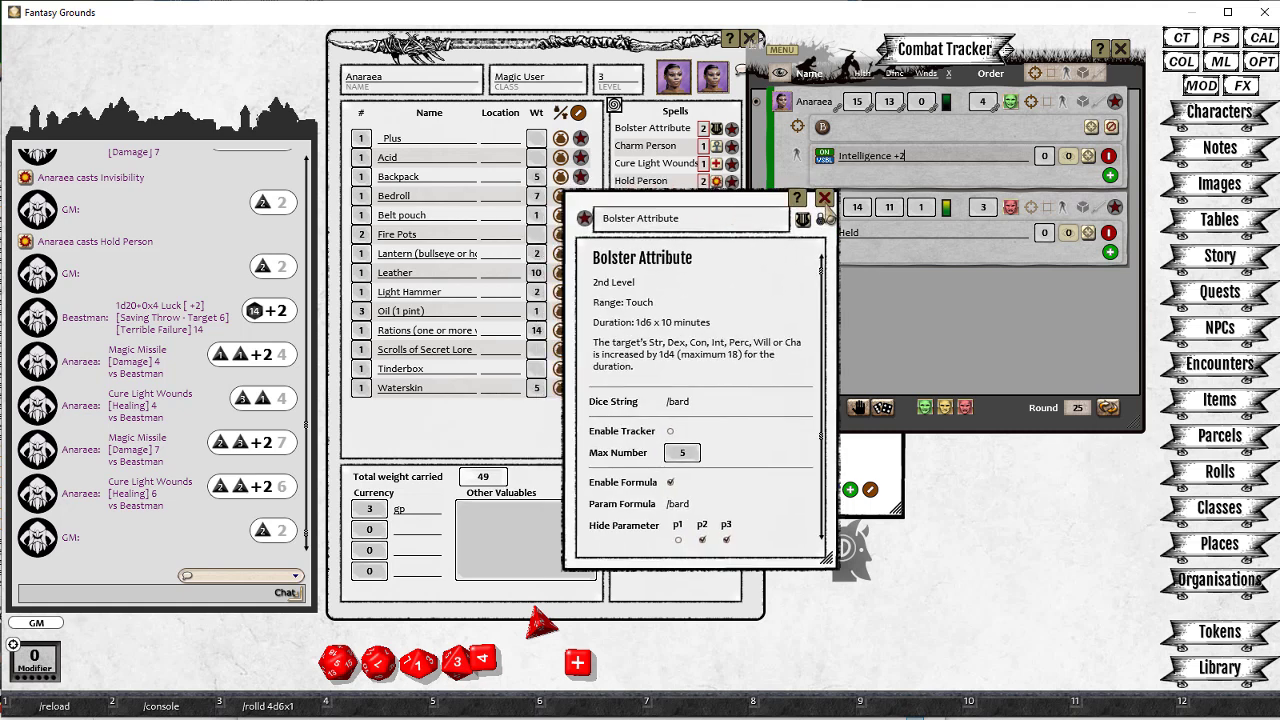
click(824, 198)
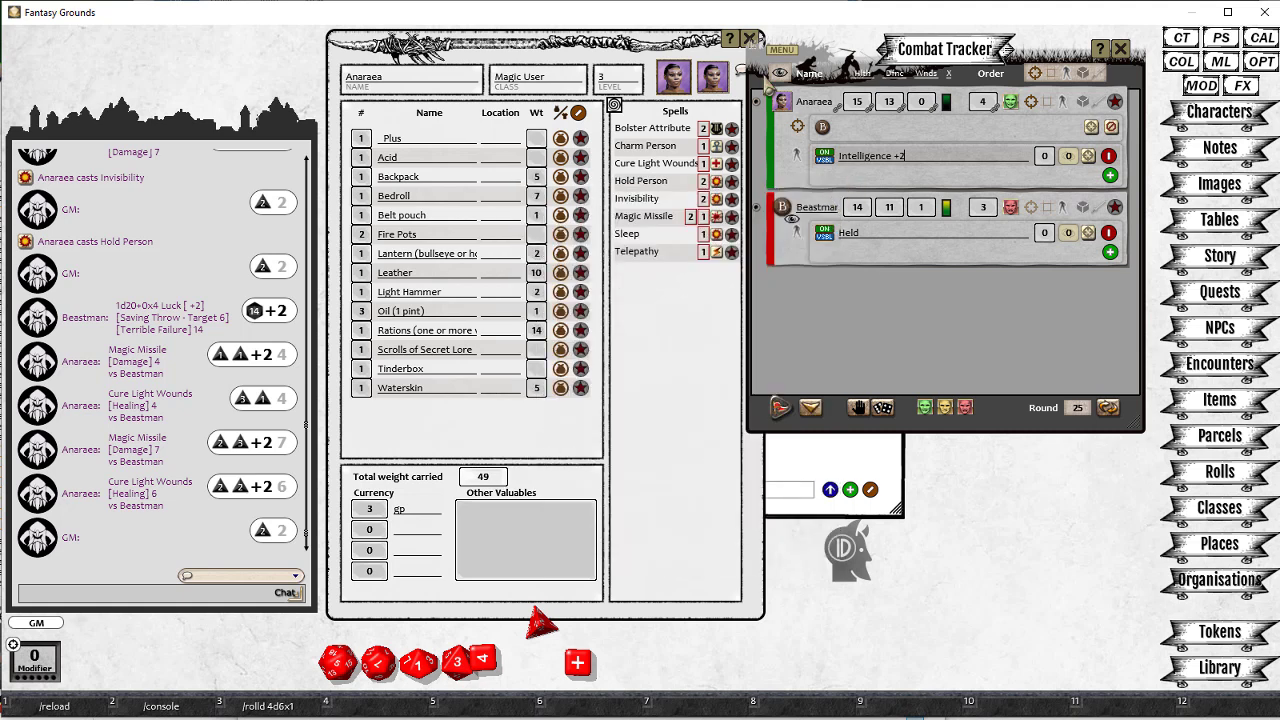
- Set Anaraea's Intelligence score to 17 and cast Cure Light Wounds on the Beastman
click(694, 44)
click(757, 105)
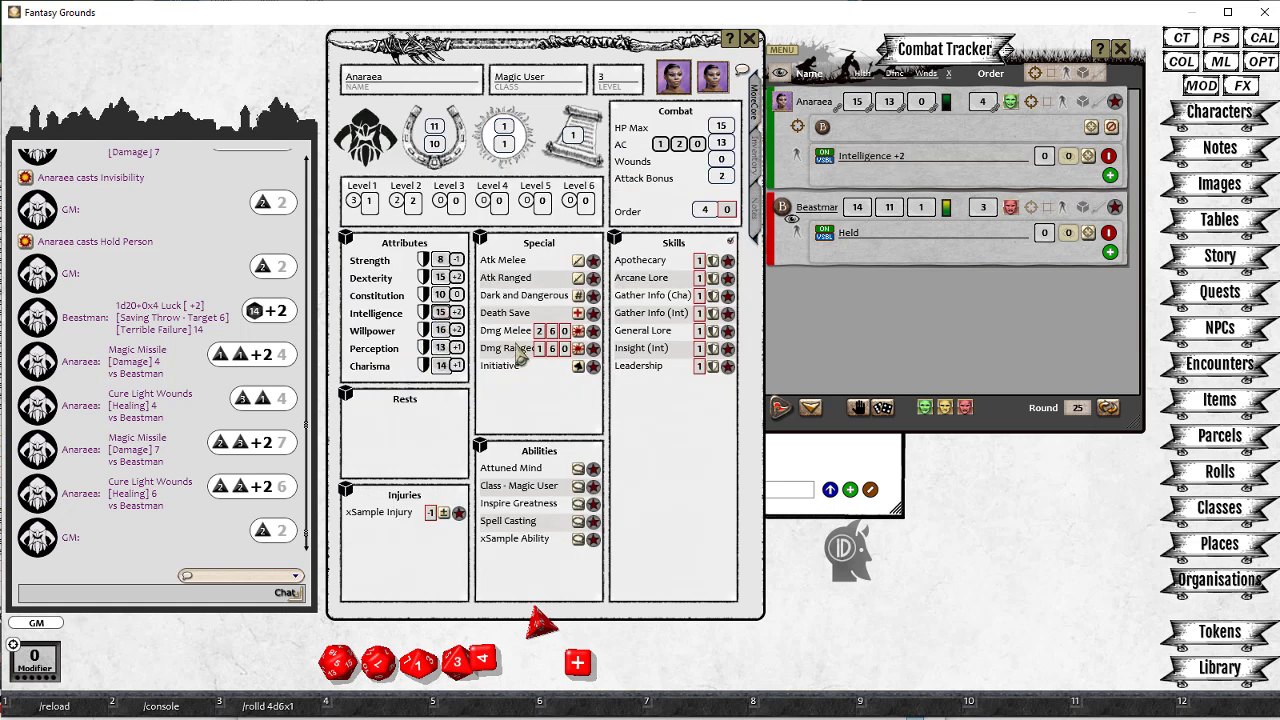
key(BackSpace)
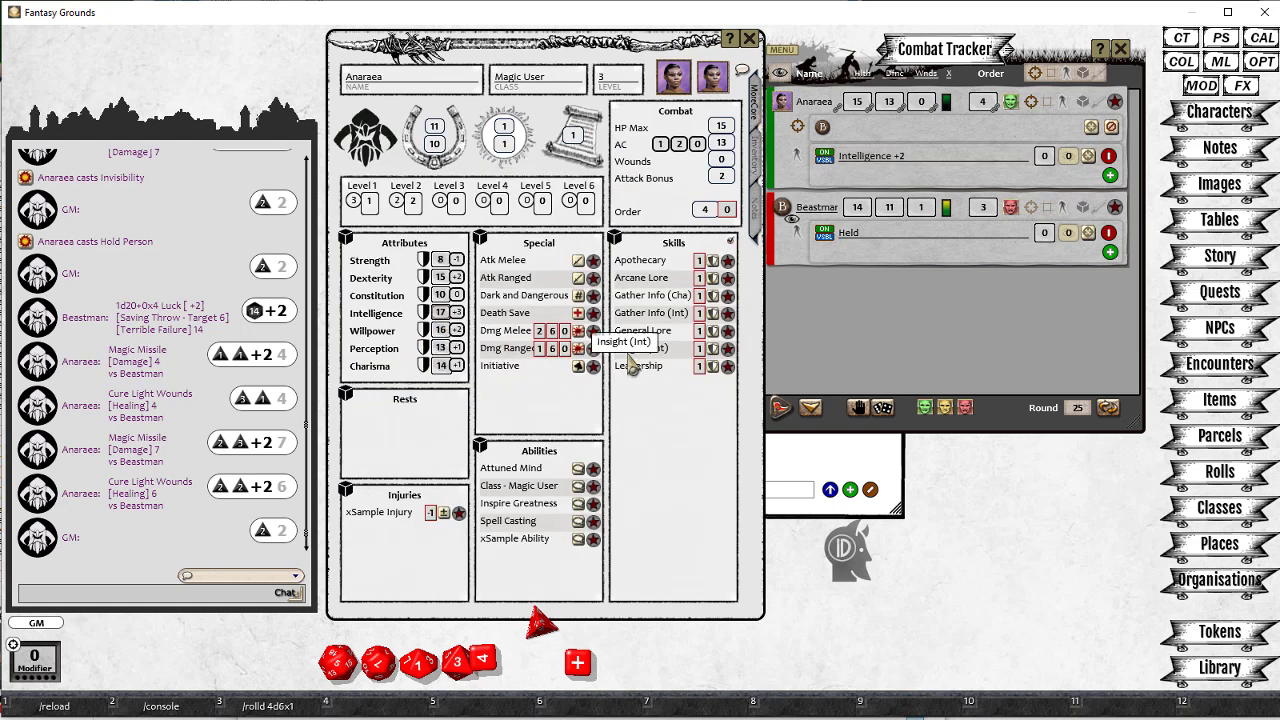
click(758, 160)
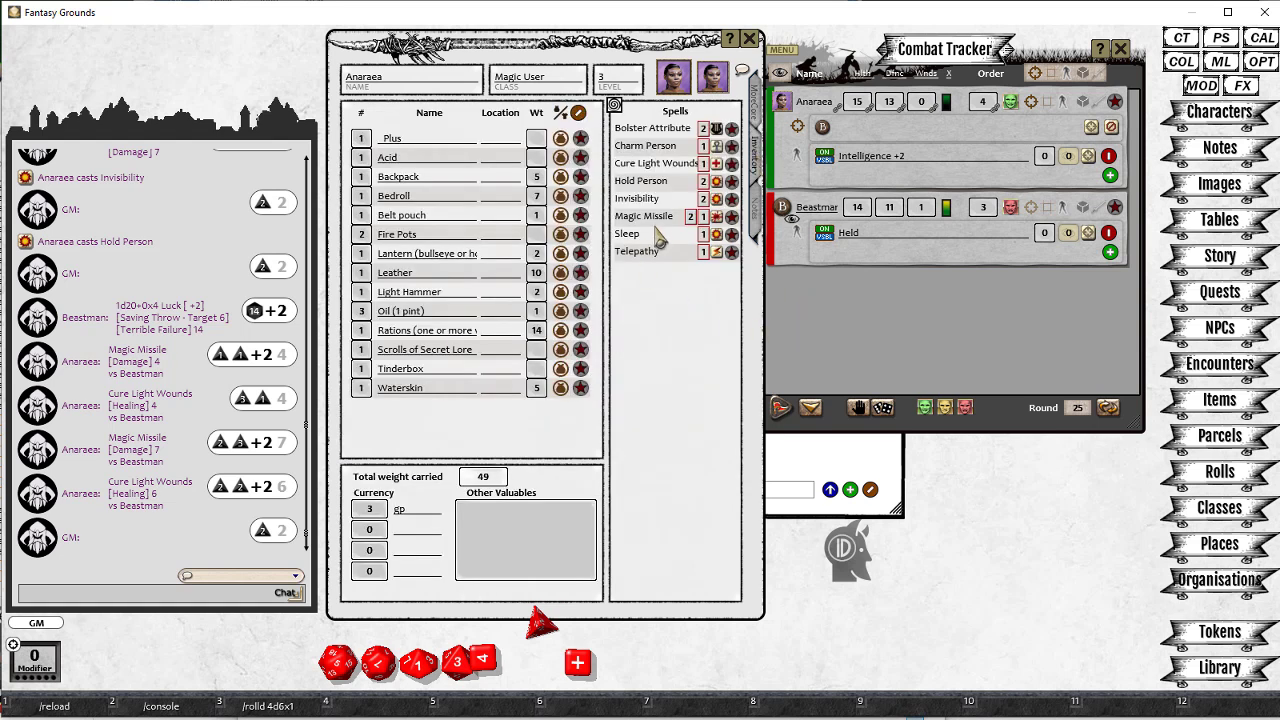
click(718, 165)
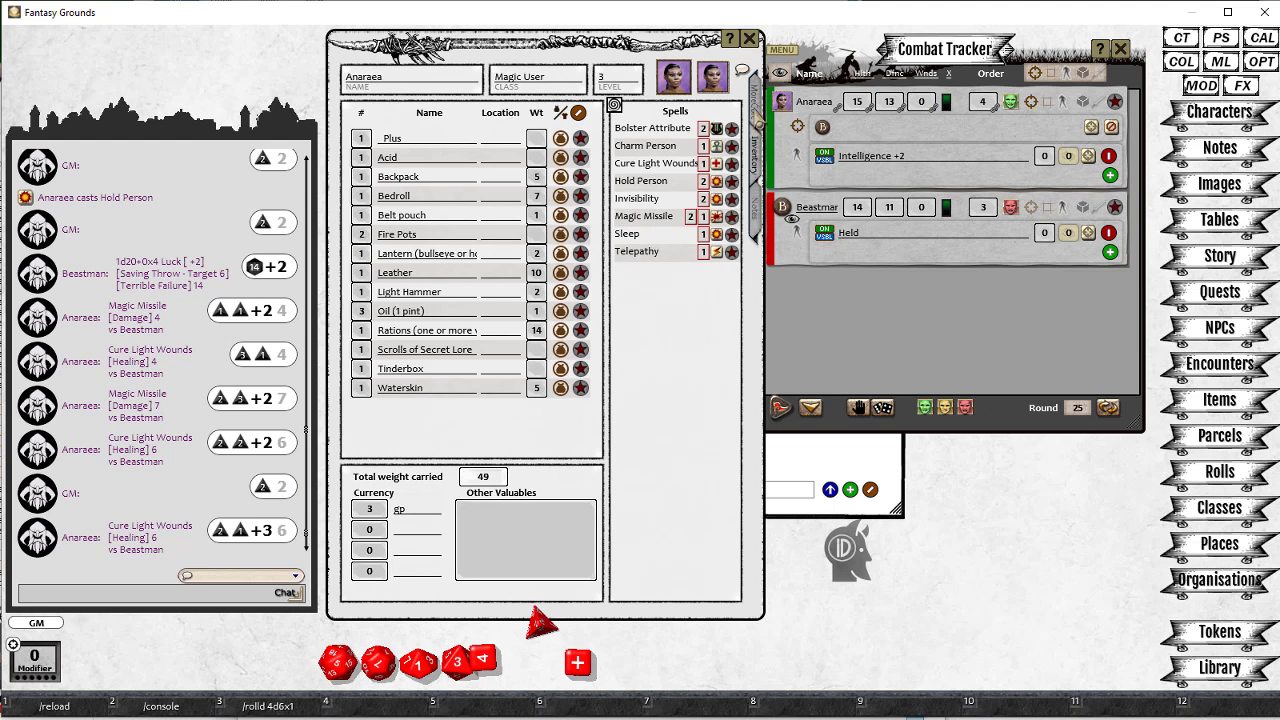
- Set Anaraea's Intelligence score back to 15 and return to the Spells list
click(753, 100)
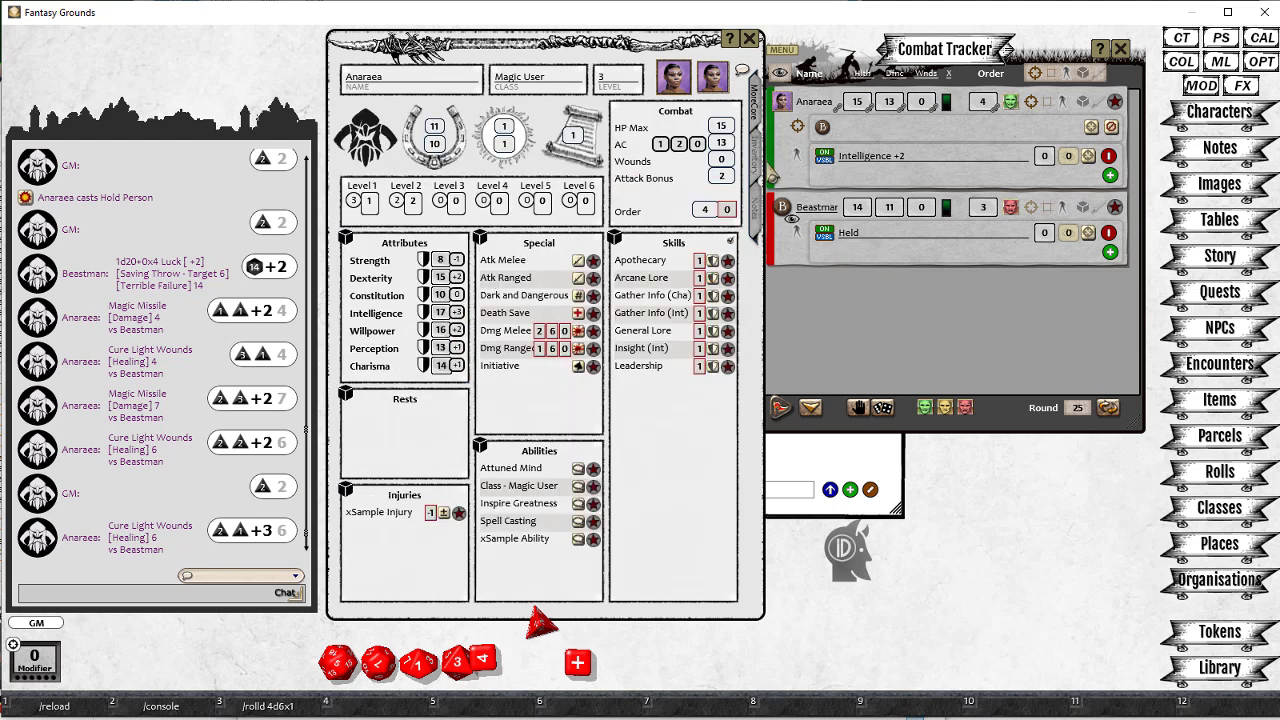
click(757, 160)
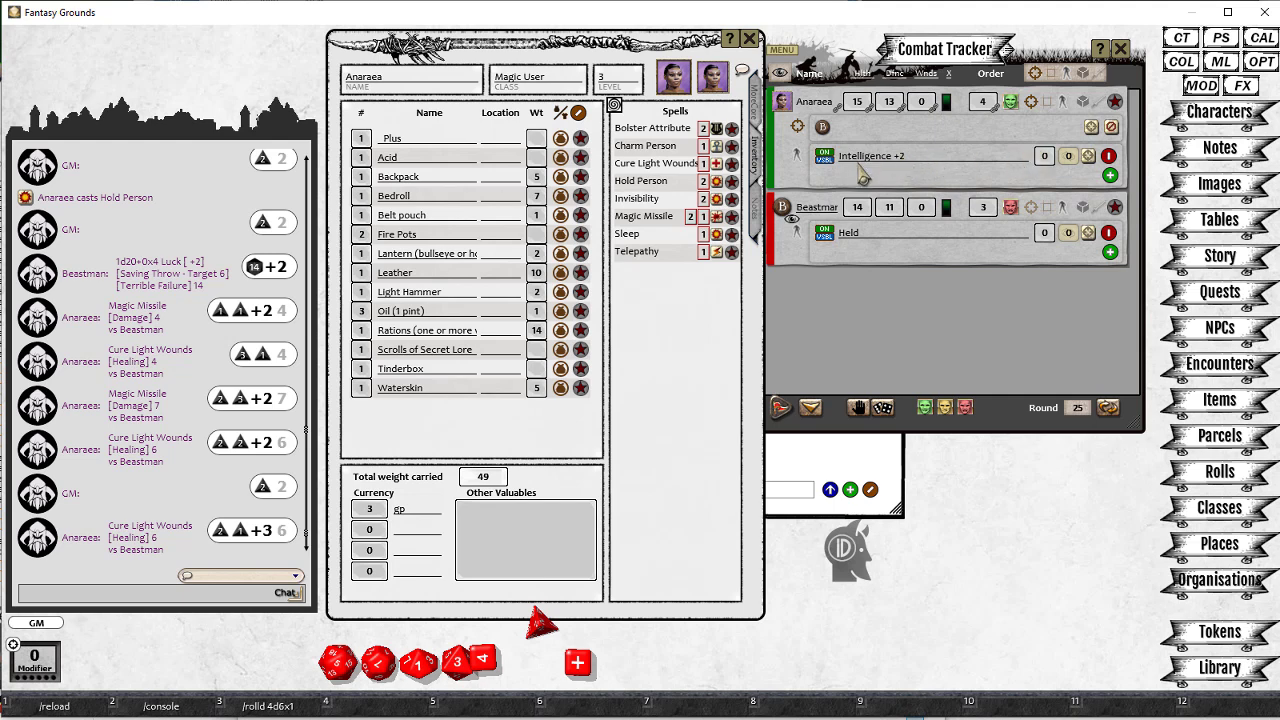
click(756, 106)
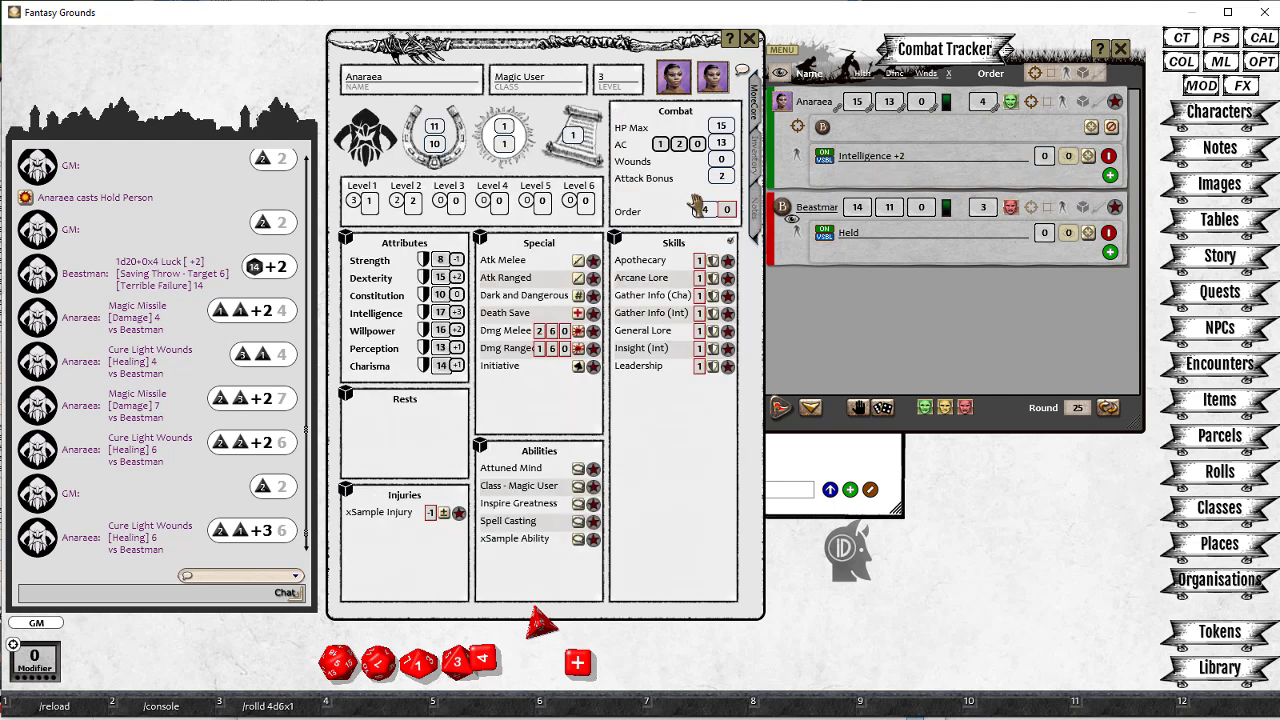
click(440, 313)
key(BackSpace)
text(5)
click(759, 157)
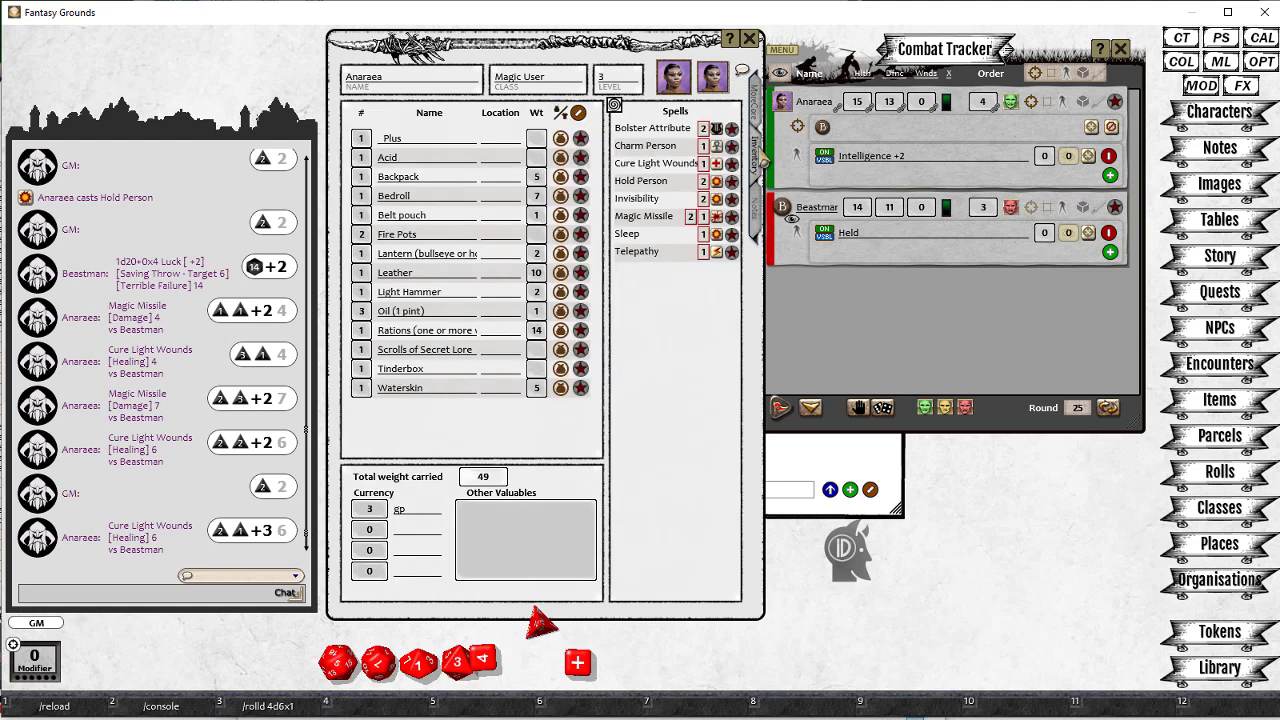
- Spend three Level 1 and two Level 2 spells on Anaraea's sheet, making a Dark and Dangerous Magic roll for each
click(757, 104)
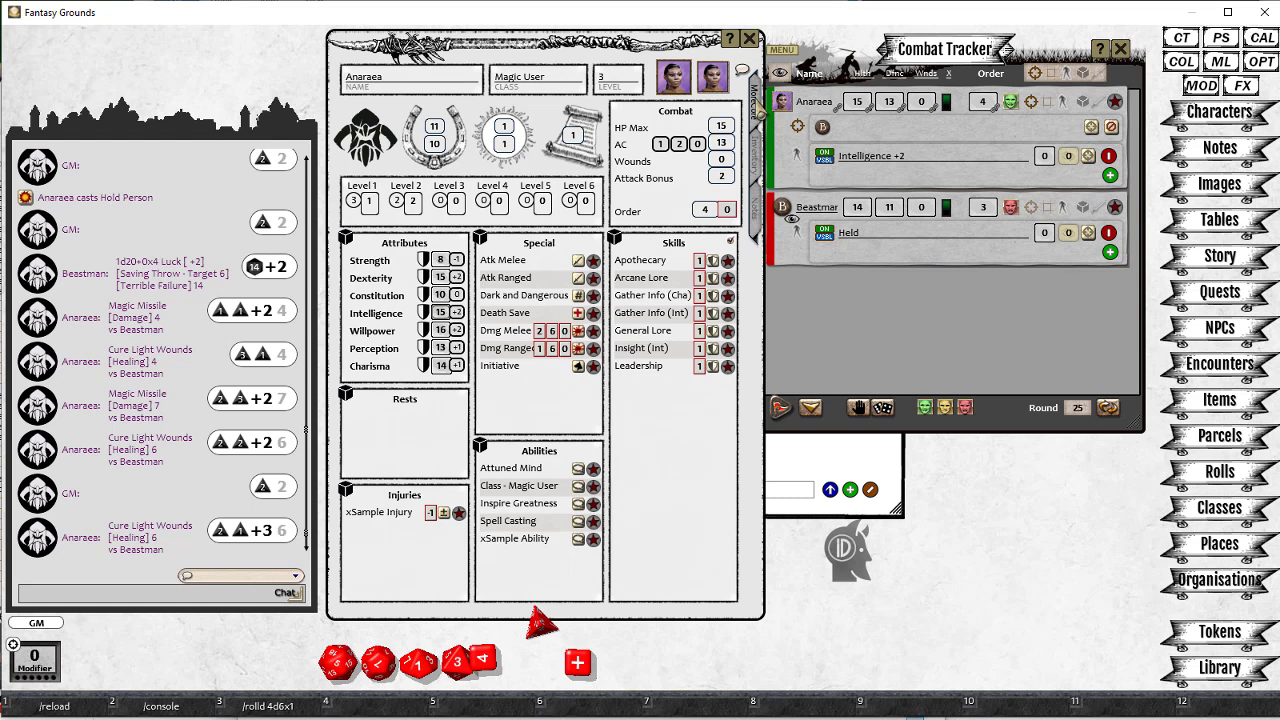
double_click(368, 203)
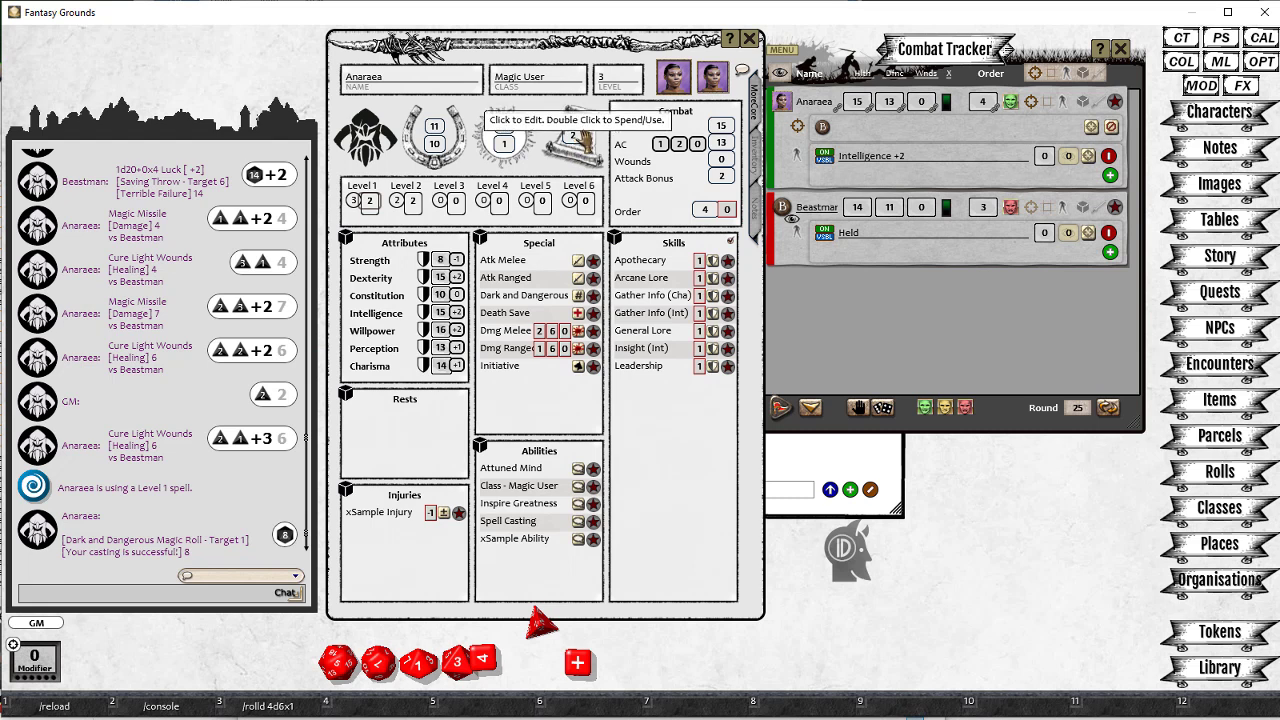
double_click(575, 135)
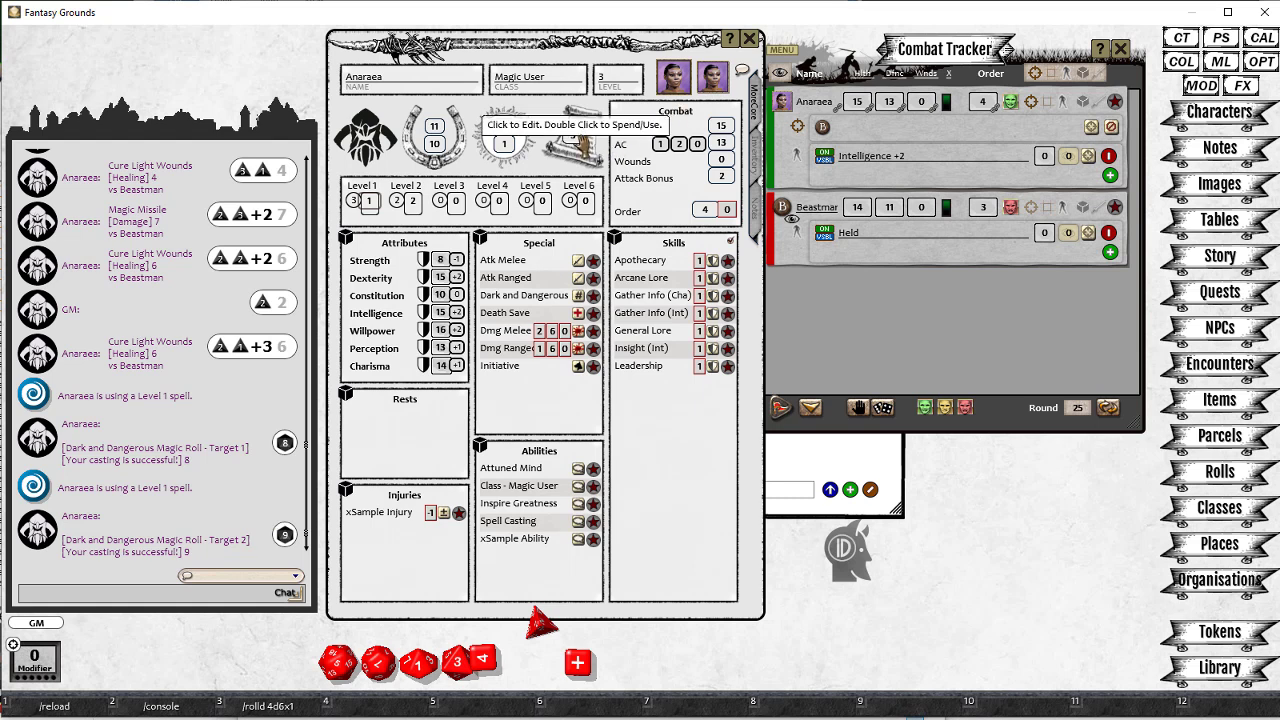
click(370, 201)
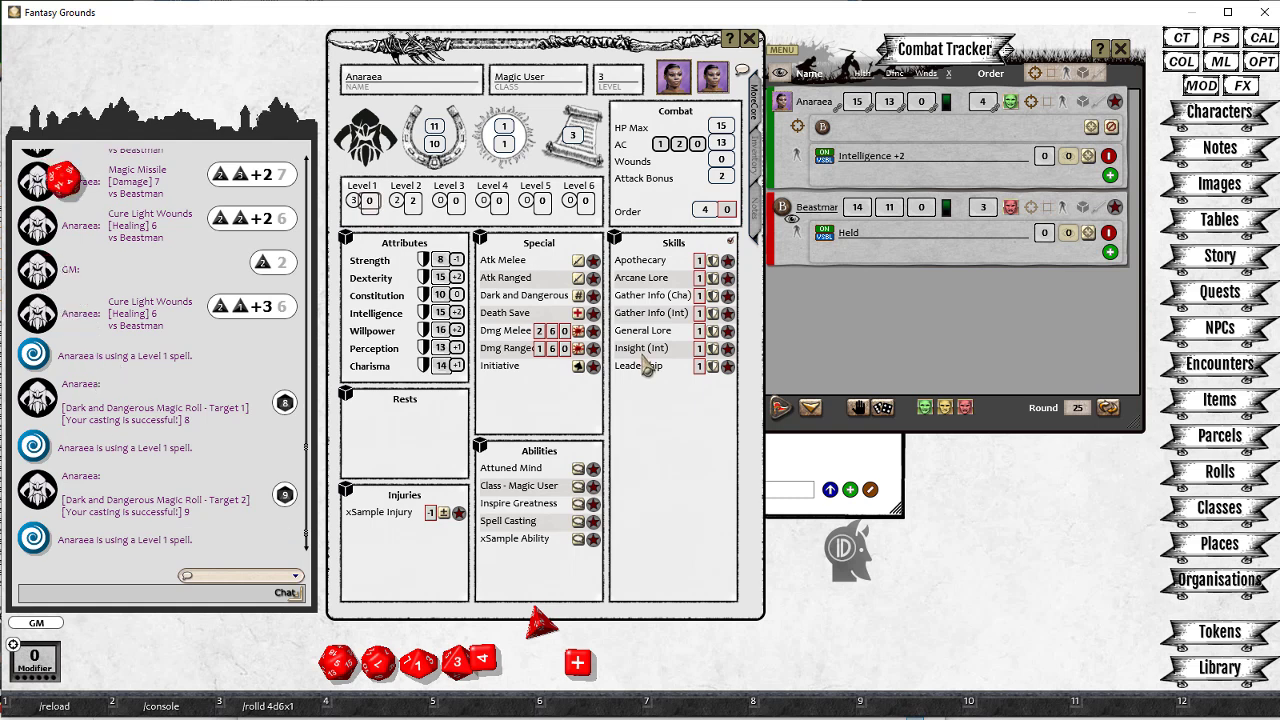
double_click(420, 202)
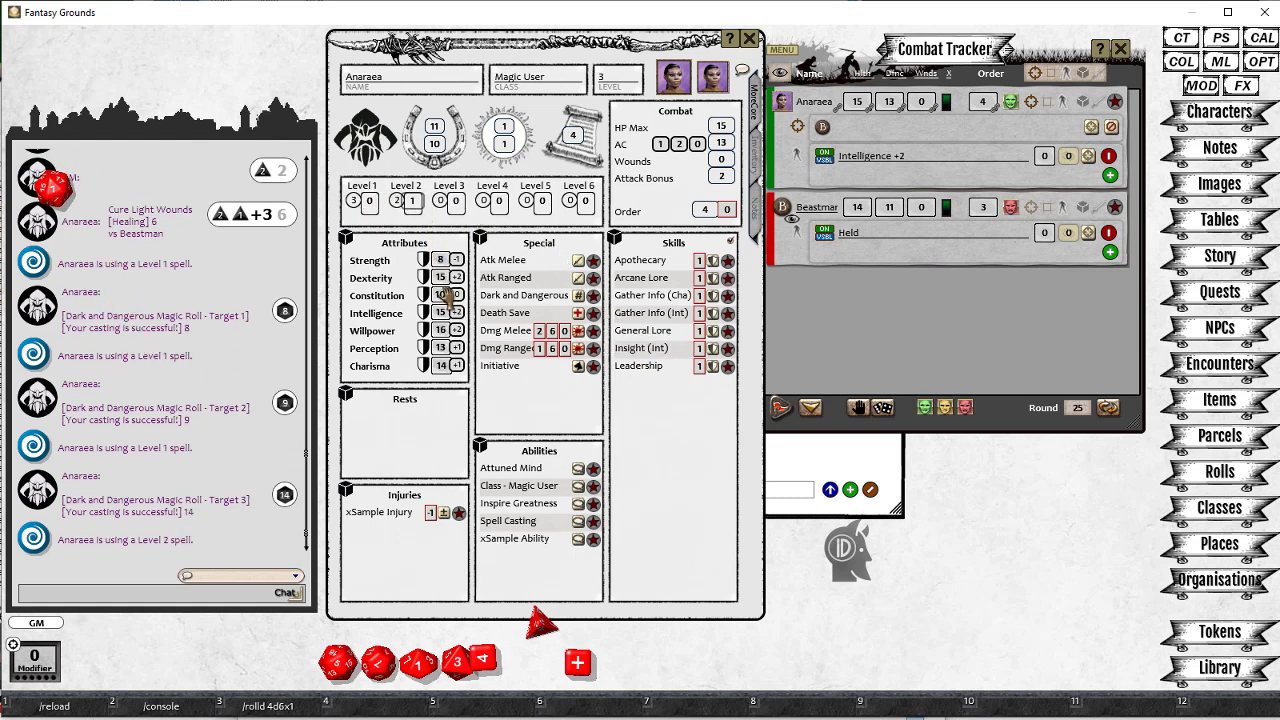
double_click(417, 202)
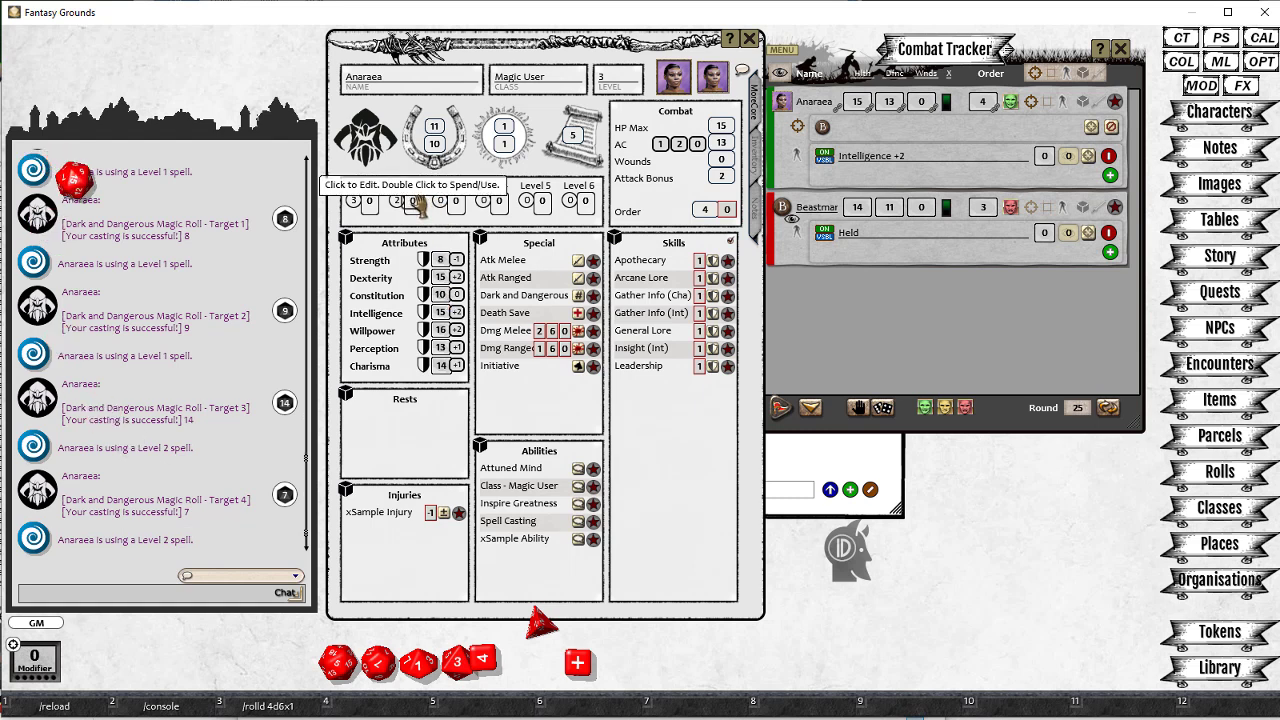
- Replenish the Level 1 spells, spend two of them, and roll on the Dark and Dangerous table
double_click(369, 202)
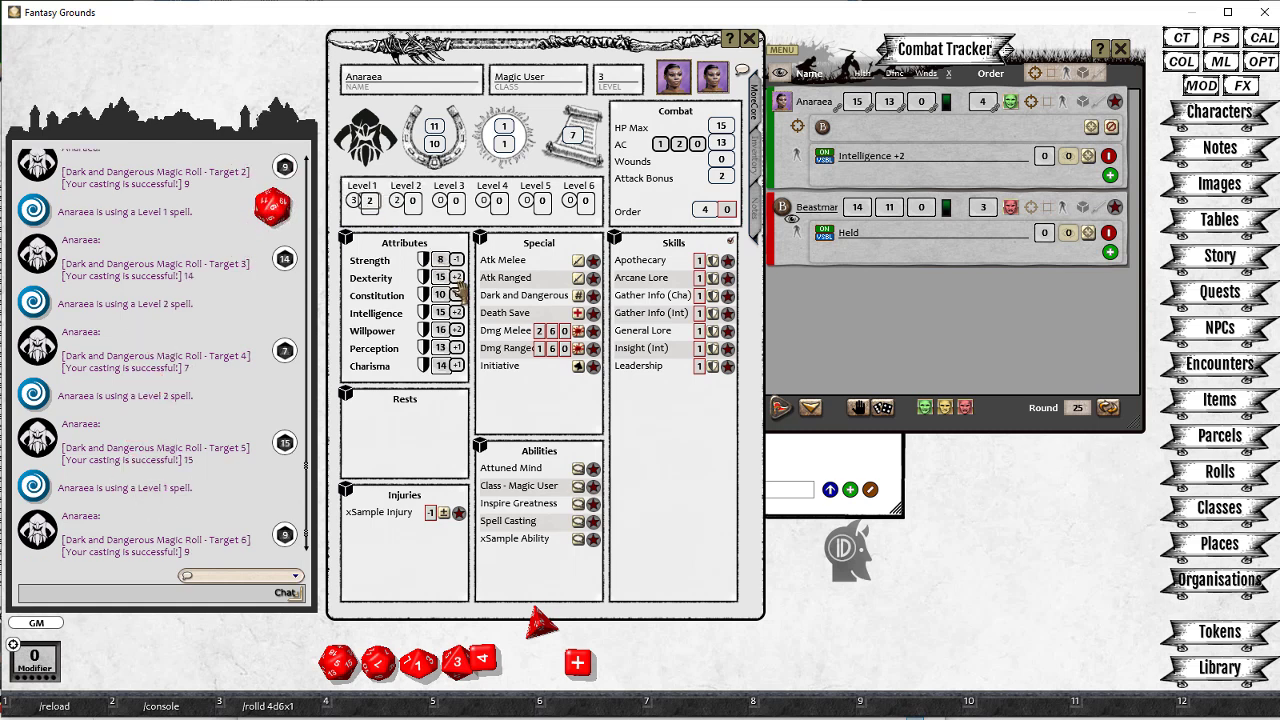
double_click(369, 202)
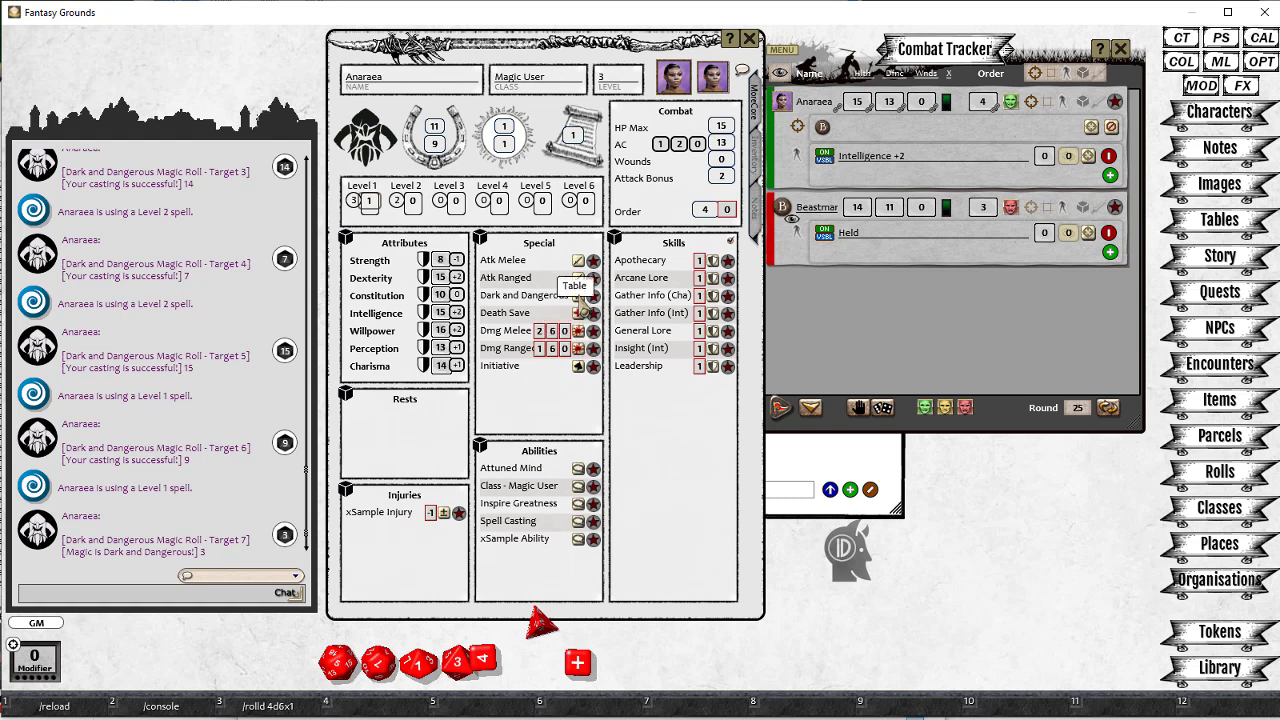
double_click(580, 295)
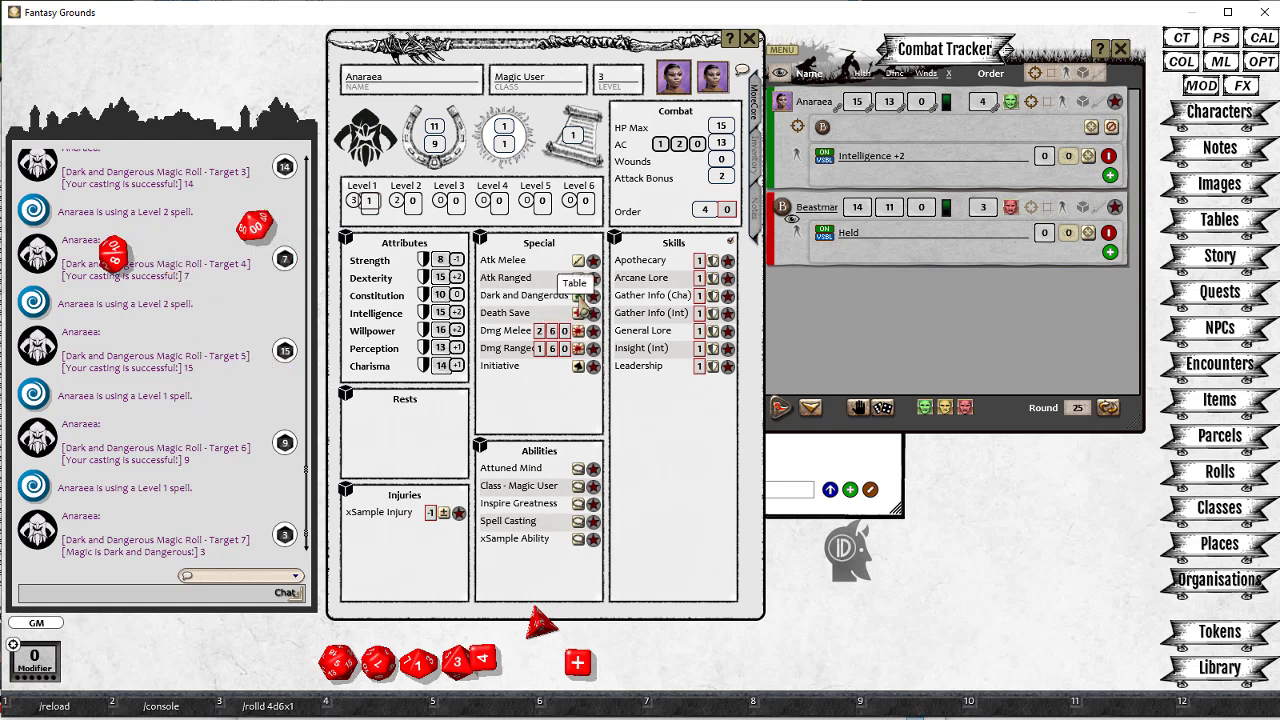